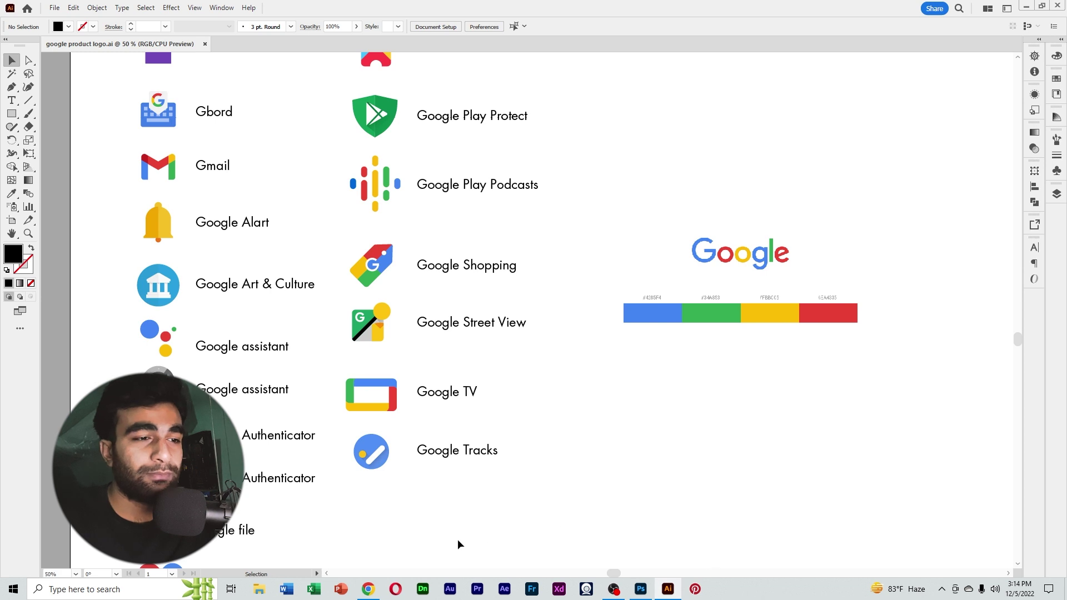
key(alt+Tab)
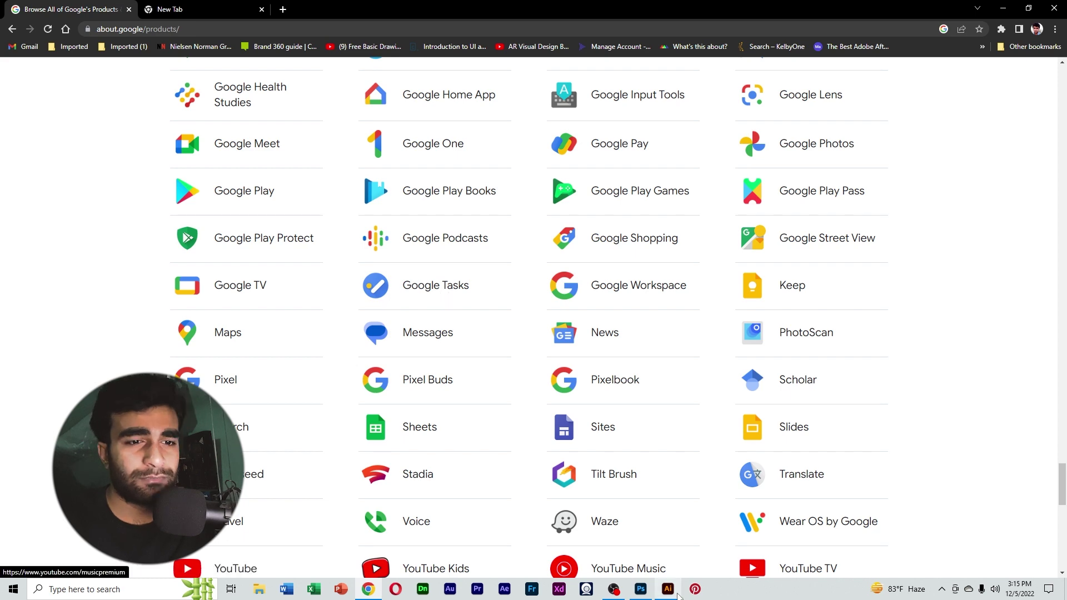
key(alt+Tab)
drag(445, 425, 486, 394)
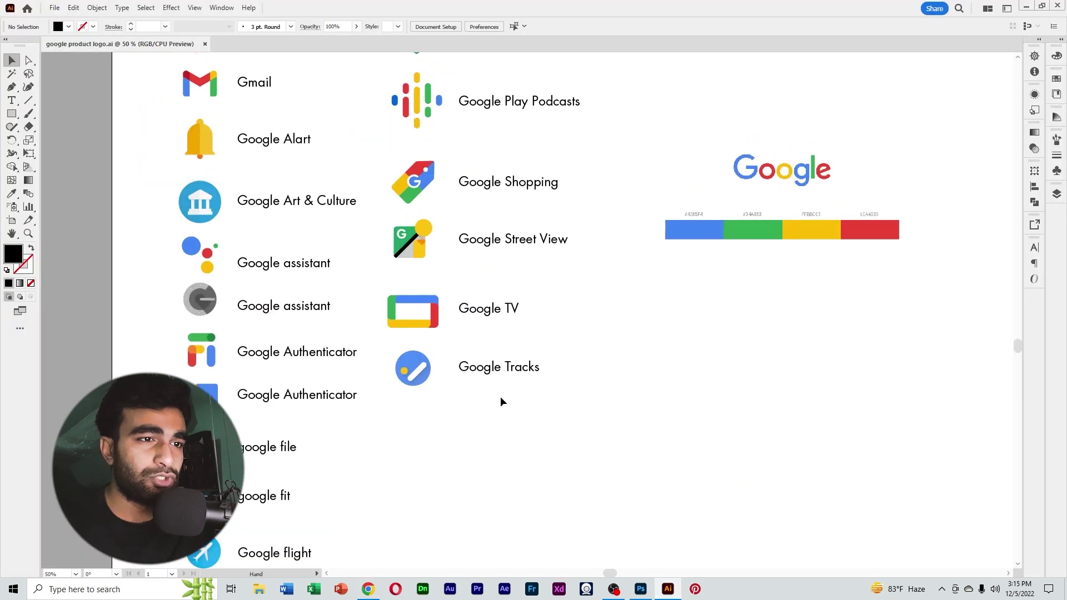
drag(562, 323, 524, 428)
ctrl+click(481, 387)
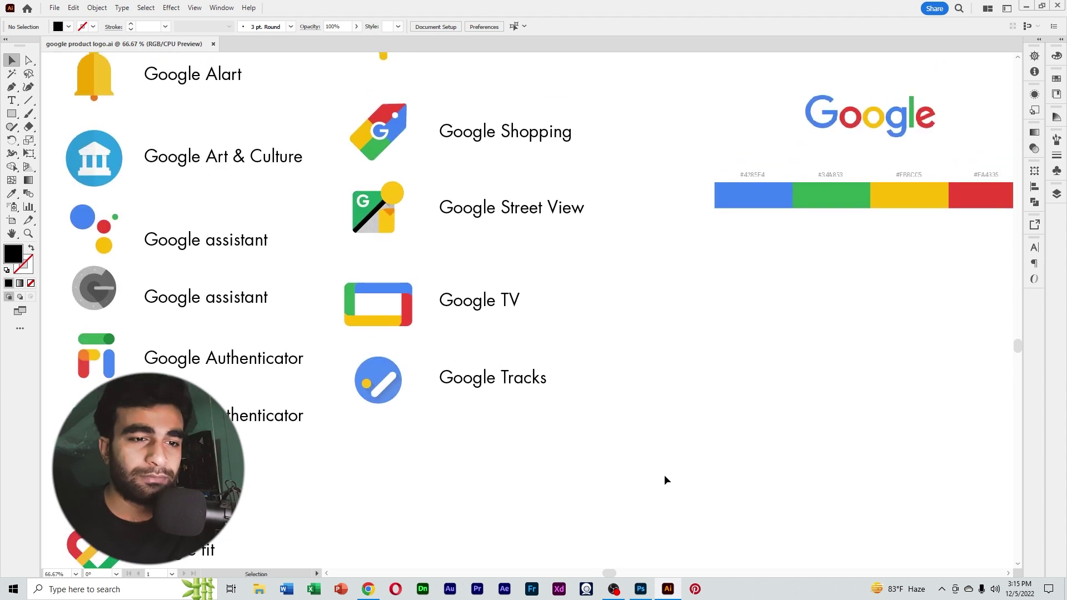
Step: Switch to the Google products page in Chrome, copy the Keep icon image, and return to Illustrator
key(alt+Tab)
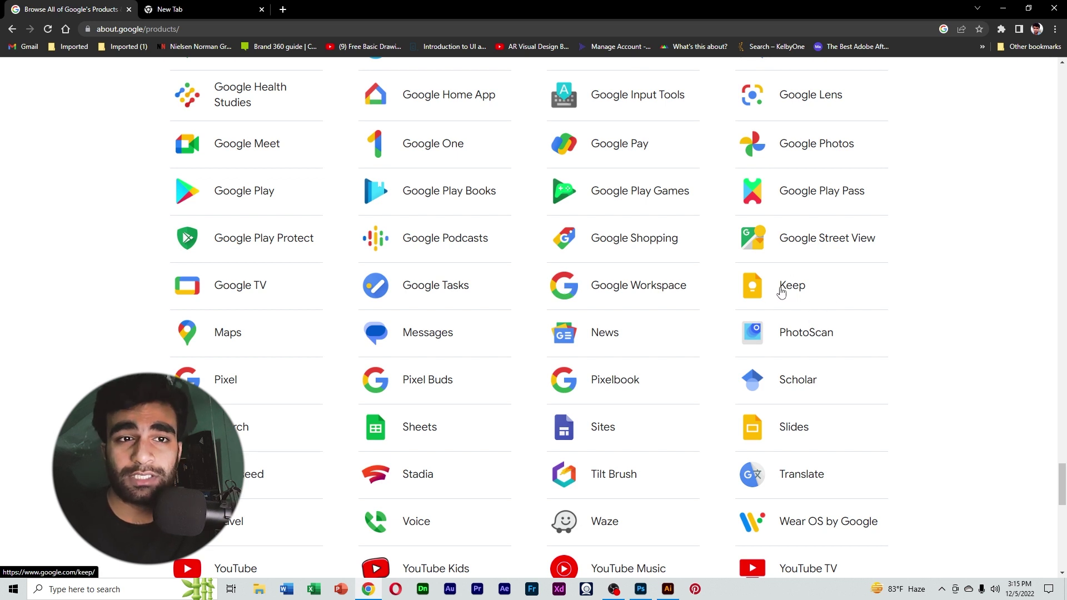
right_click(751, 288)
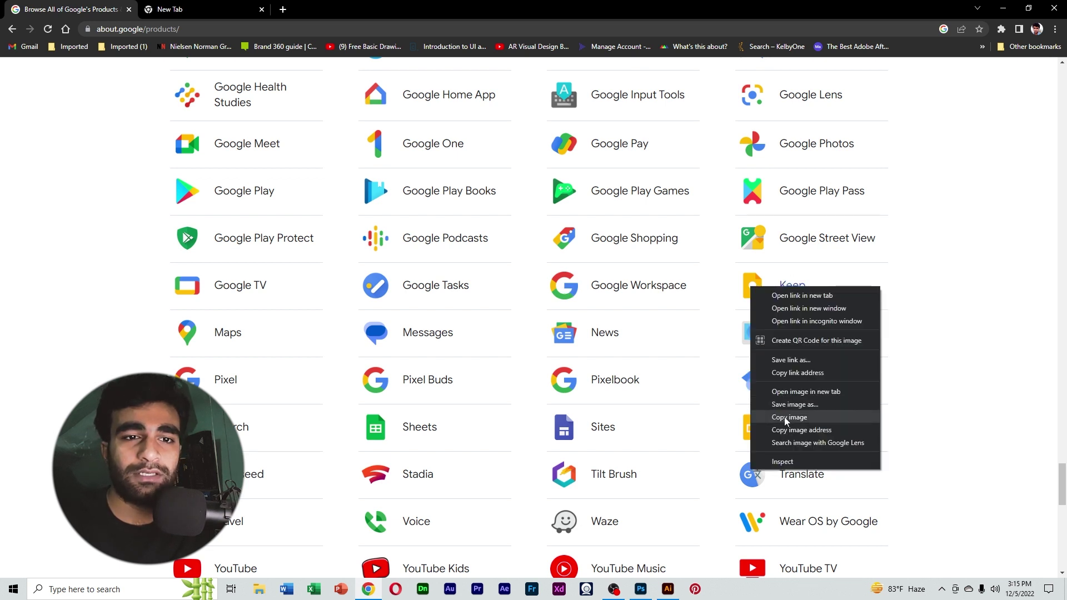
click(788, 417)
click(1003, 8)
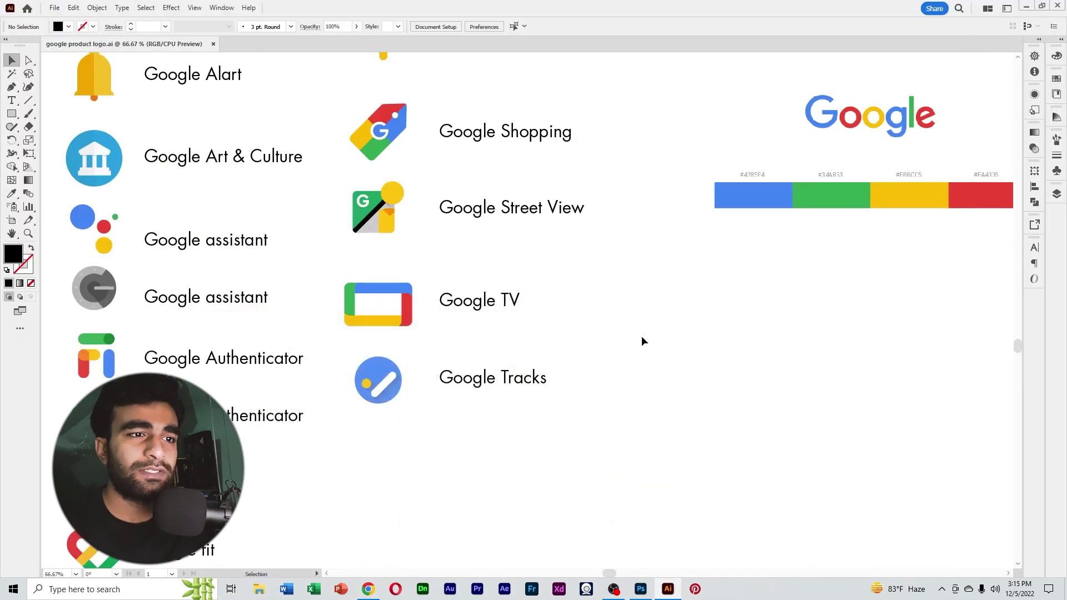
Step: Paste the copied Keep icon as a reference image in the empty area below the Google colour palette
key(ctrl+v)
key(ctrl+1)
drag(735, 400, 860, 439)
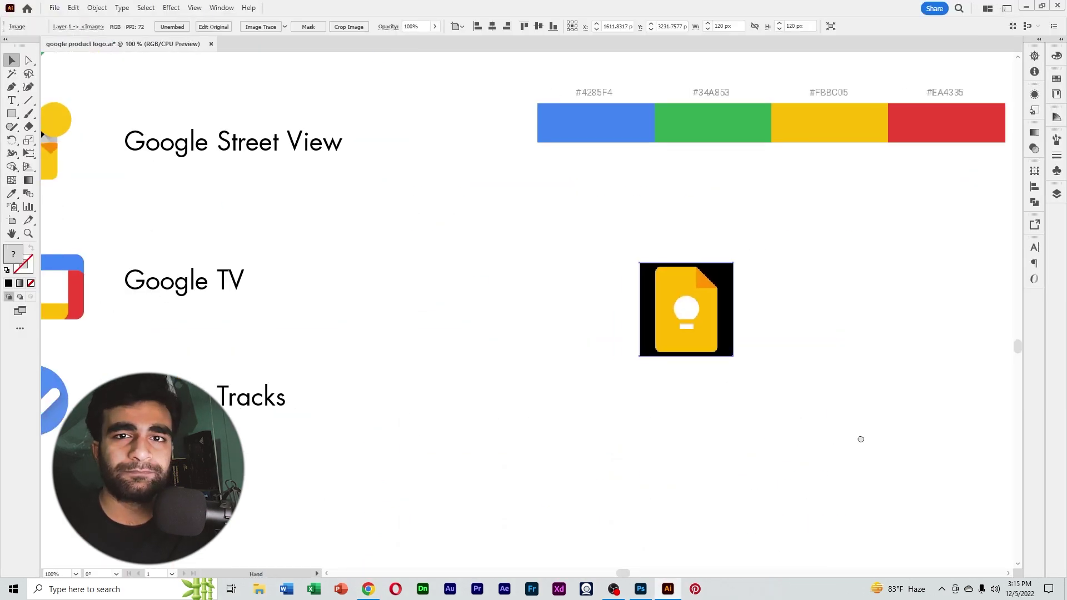
drag(746, 410, 767, 424)
drag(708, 402, 715, 402)
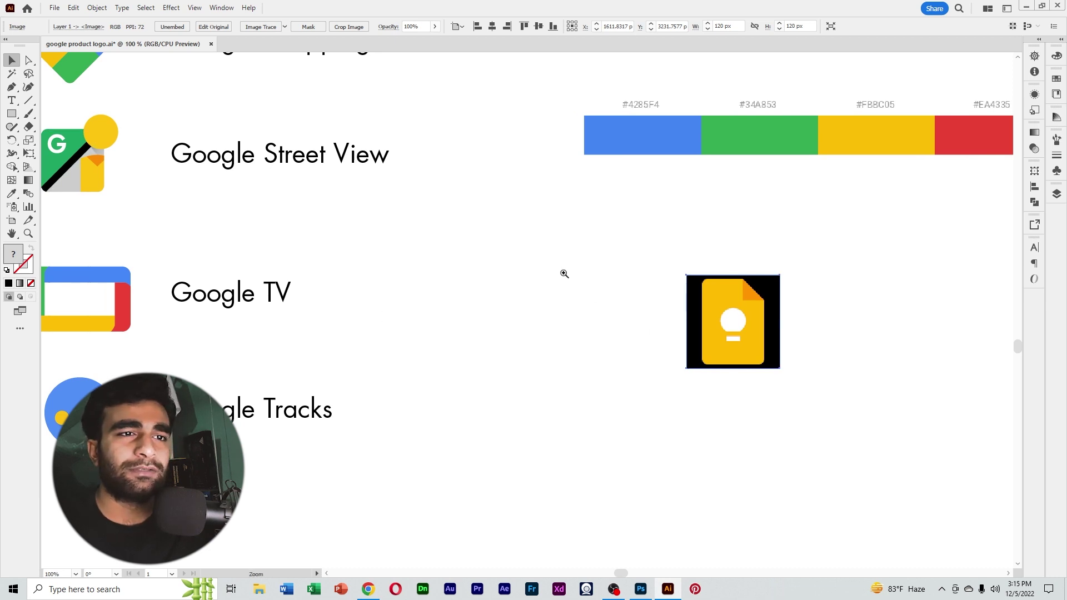
Step: Look over the columns of finished Google product logos, then go back to the Keep reference icon
scroll(560, 273, down, 3)
scroll(471, 336, up, 10)
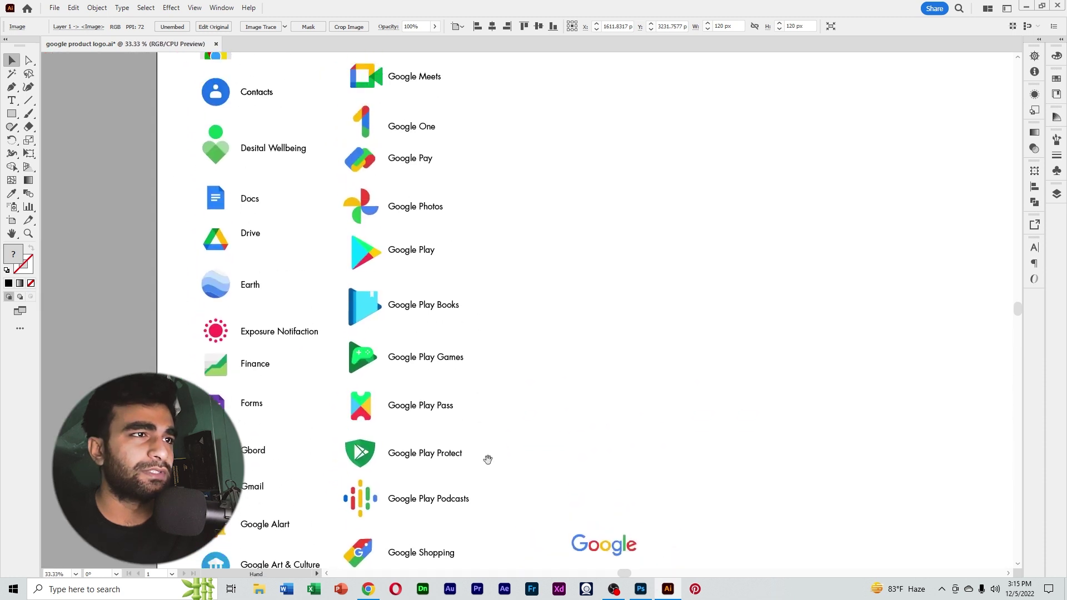
scroll(484, 439, up, 3)
scroll(555, 148, down, 8)
scroll(590, 239, down, 1)
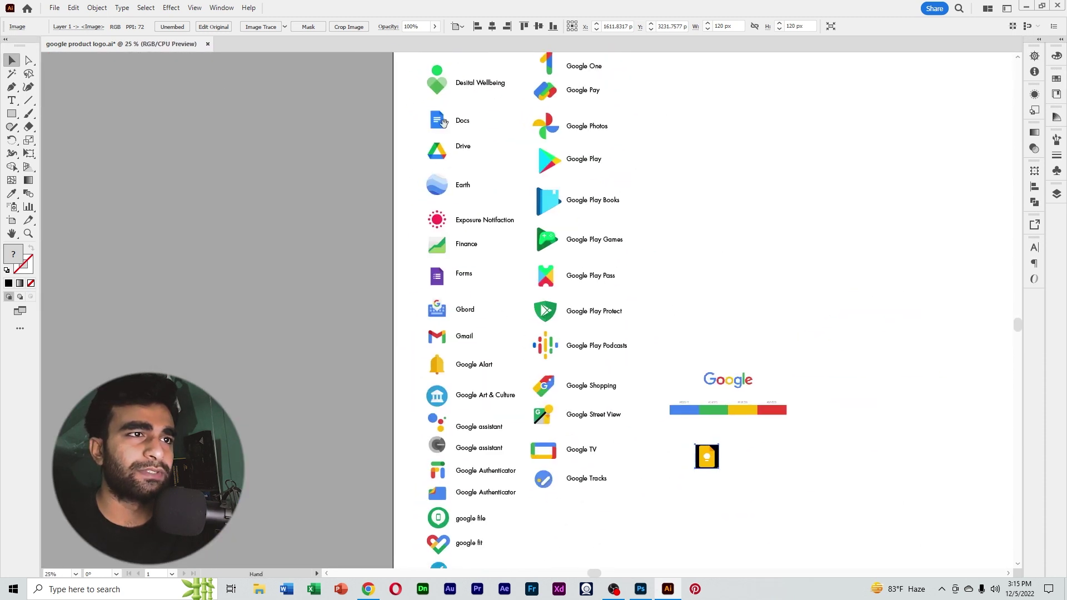
drag(570, 433, 468, 260)
ctrl+click(614, 324)
ctrl+click(614, 323)
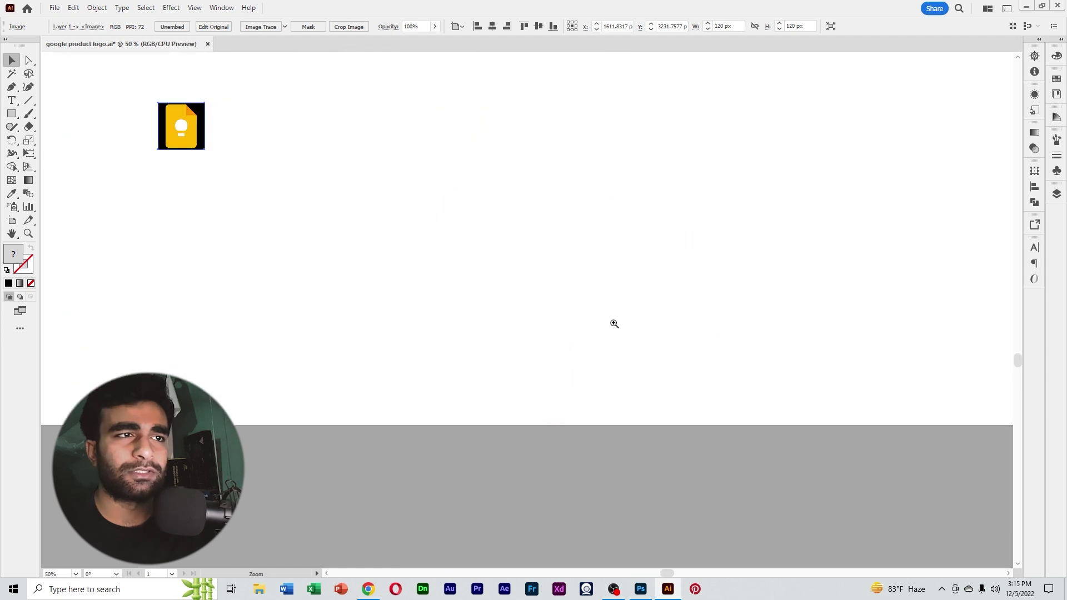
ctrl+click(241, 151)
drag(407, 219, 500, 289)
drag(513, 349, 591, 323)
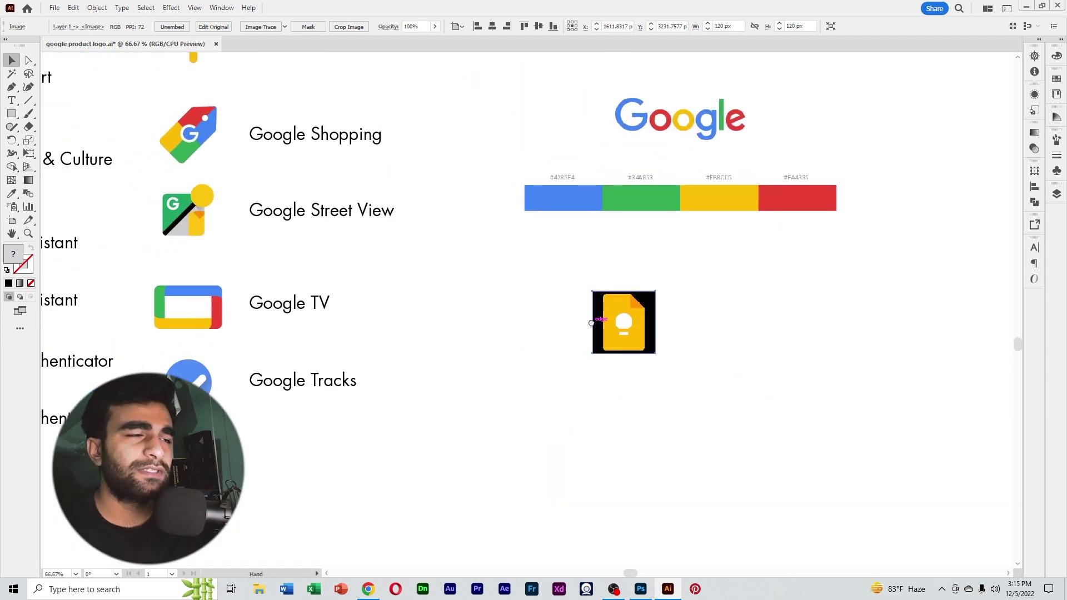
Step: Draw an upright rectangle about 99 px wide and 139 px high beside the Keep reference icon
click(17, 115)
drag(500, 297, 551, 371)
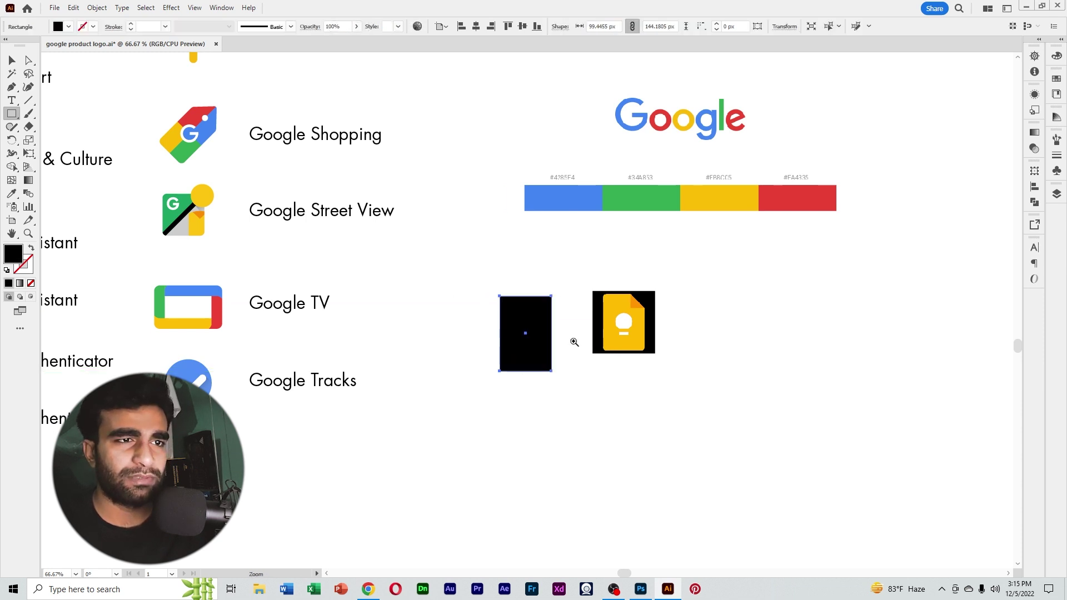
key(ctrl+equal)
drag(529, 306, 528, 310)
click(12, 60)
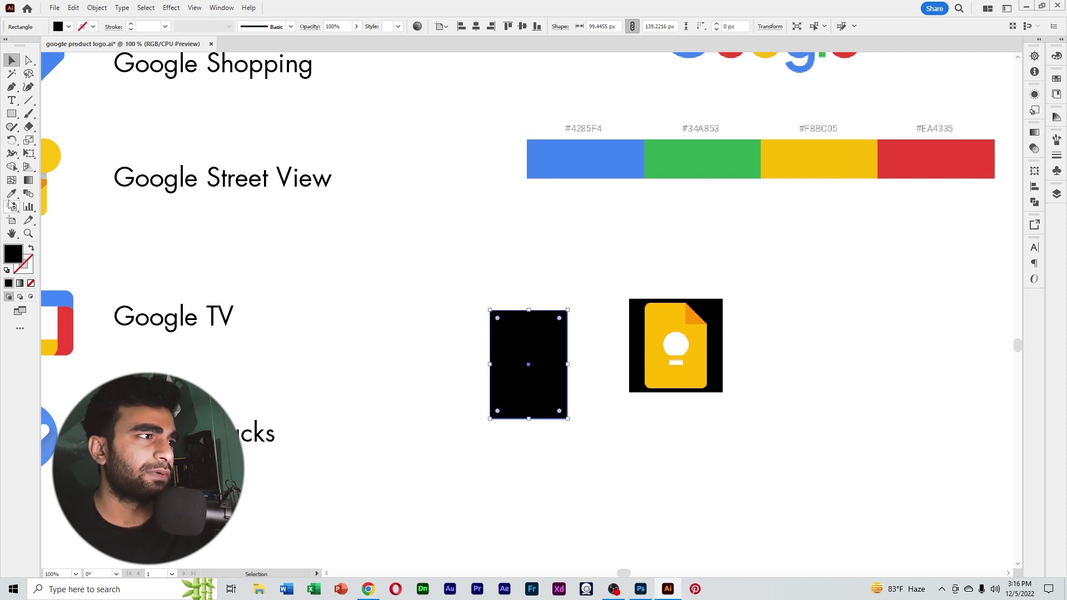
Step: Fill the rectangle with the yellow #FBBC05 sampled from the colour palette and deselect it
click(11, 194)
click(828, 150)
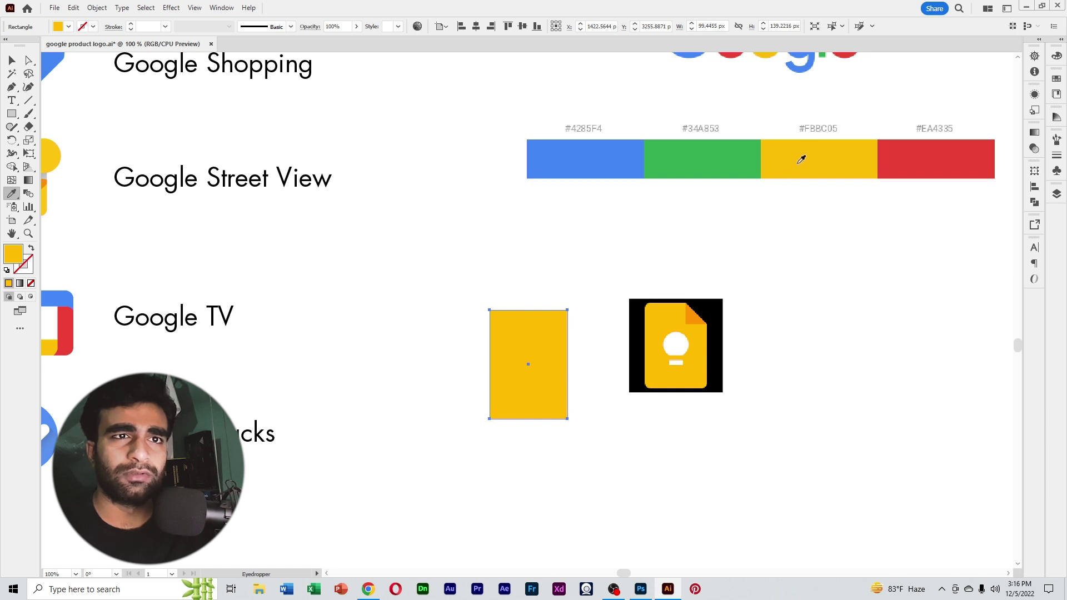
scroll(819, 170, up, 2)
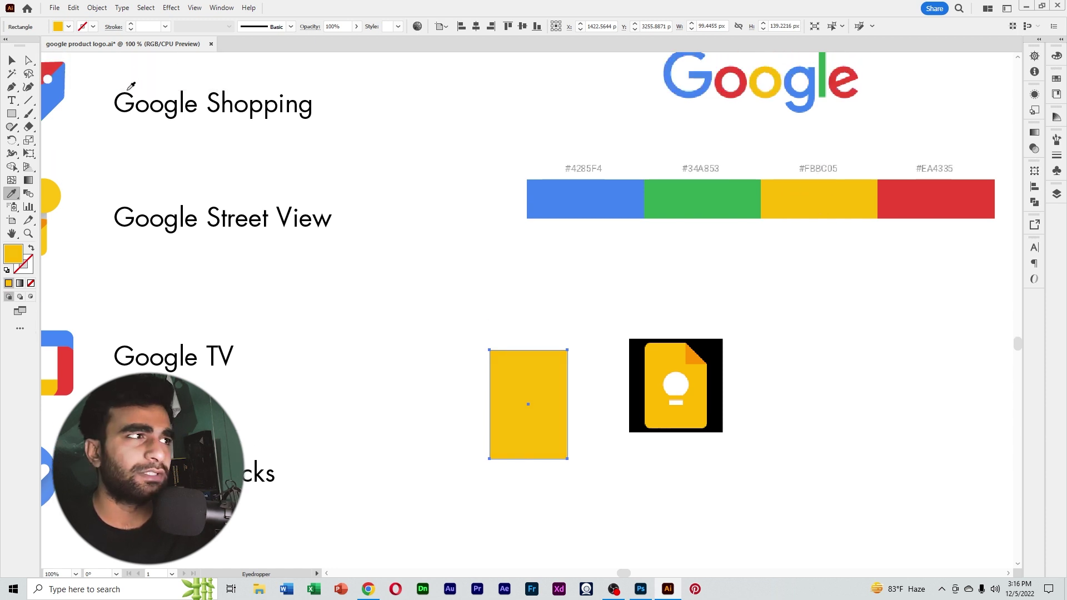
click(12, 59)
click(537, 320)
drag(597, 319, 547, 279)
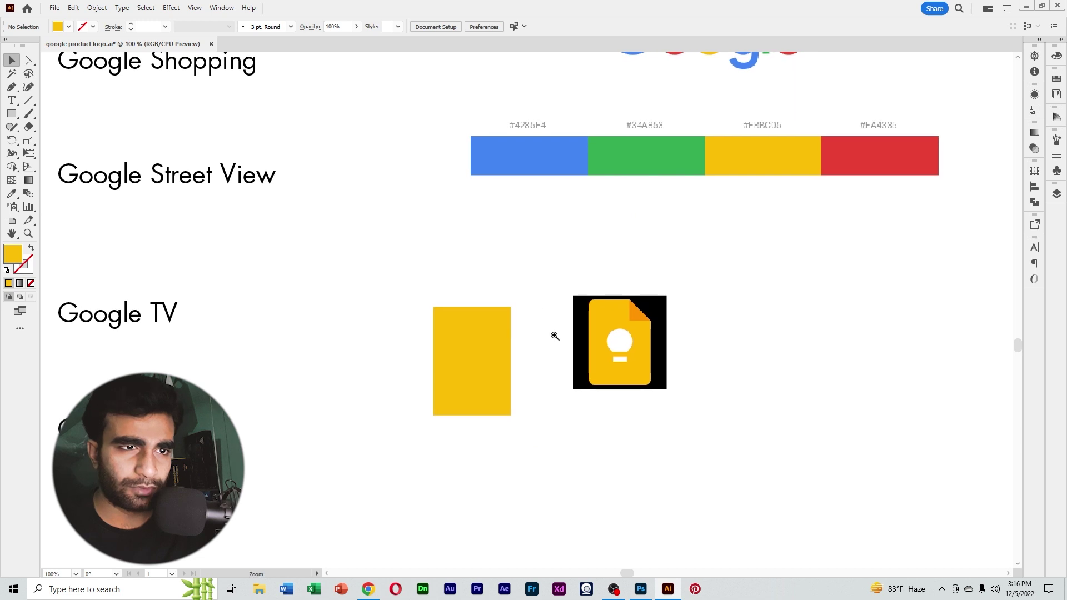
Step: Draw a 45-degree line spanning about 63 px each way across the rectangle's upper right corner
scroll(554, 334, up, 1)
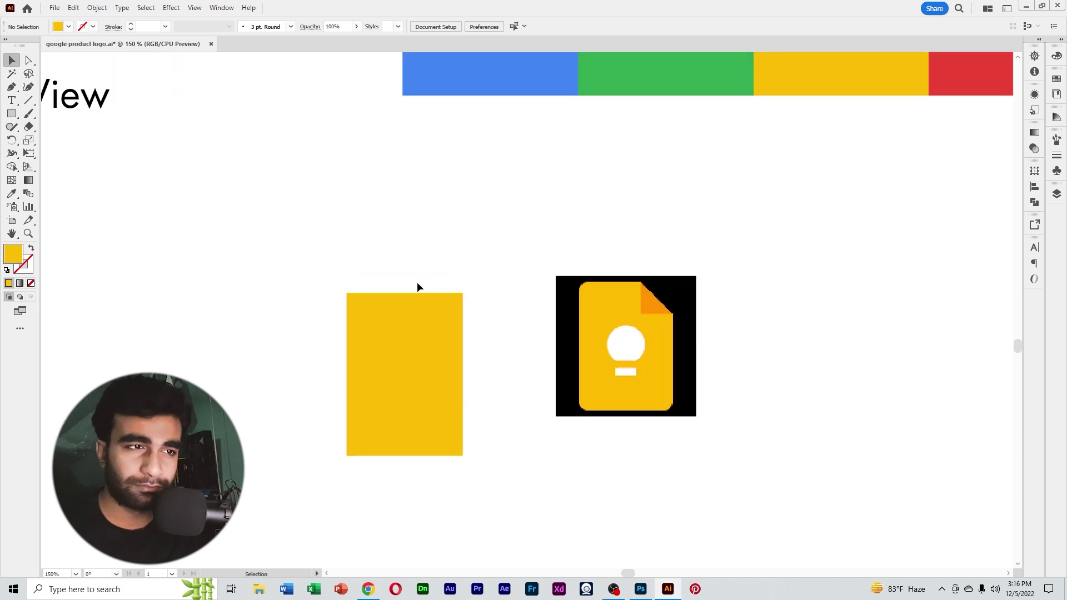
click(27, 101)
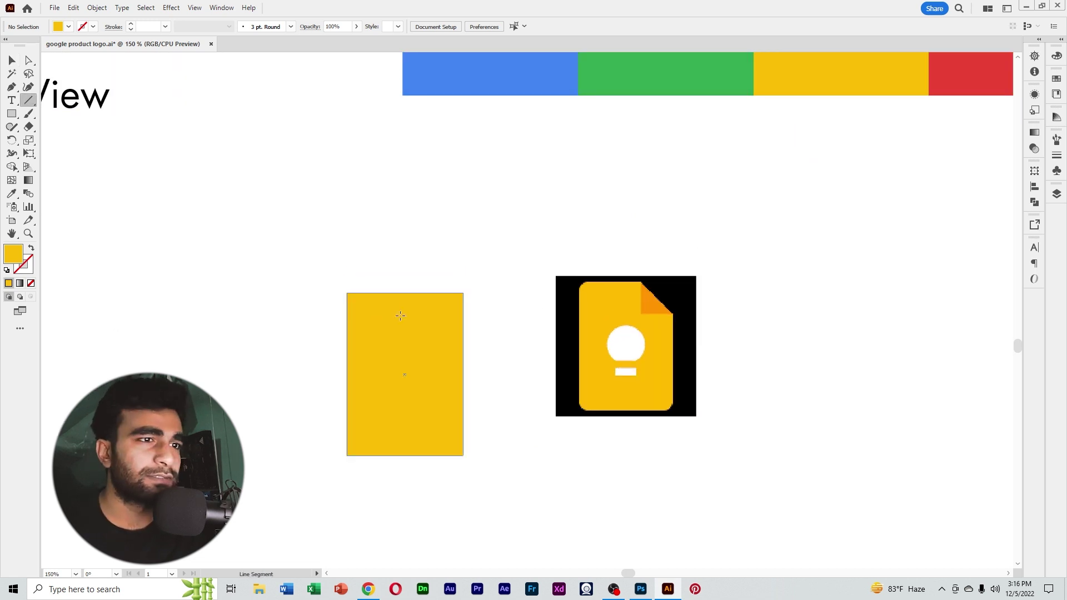
drag(415, 276, 477, 360)
click(13, 60)
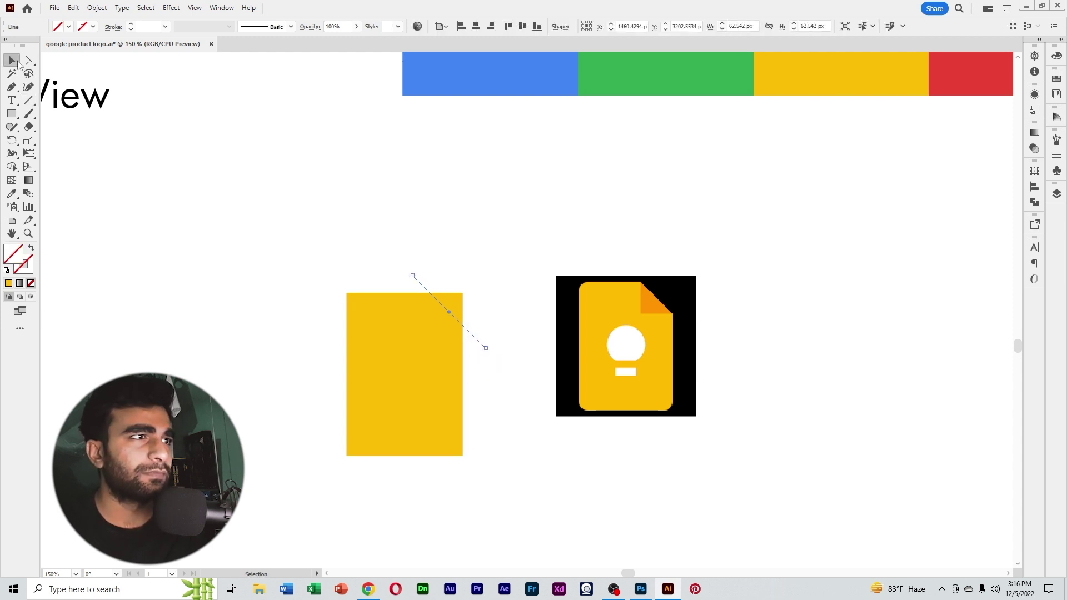
Step: Divide the yellow rectangle along the diagonal line with the Pathfinder Divide operation
drag(358, 260, 470, 378)
right_click(443, 325)
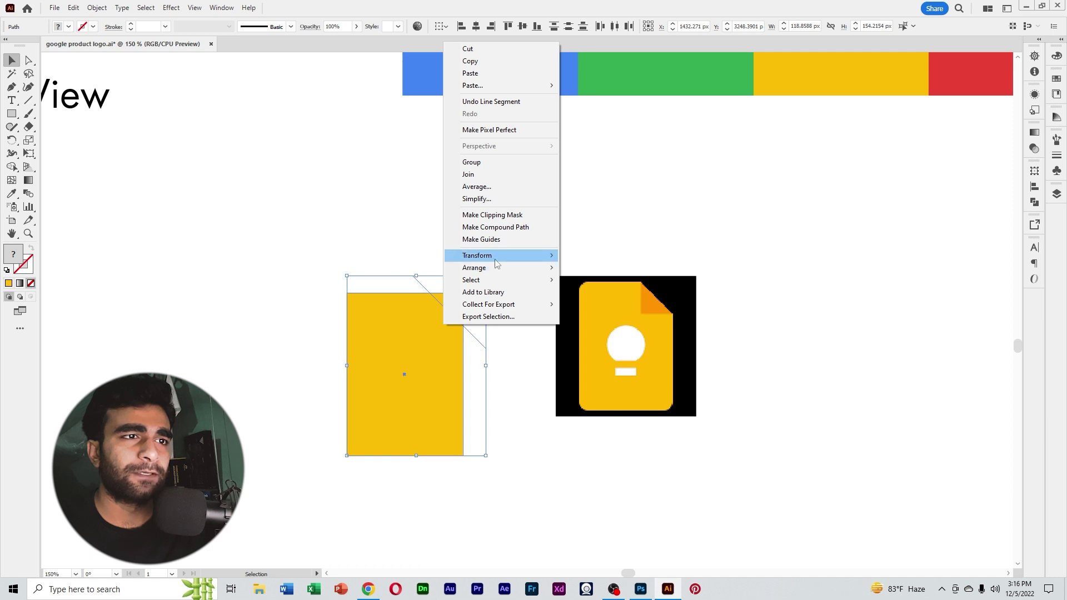
click(401, 242)
drag(401, 243, 479, 350)
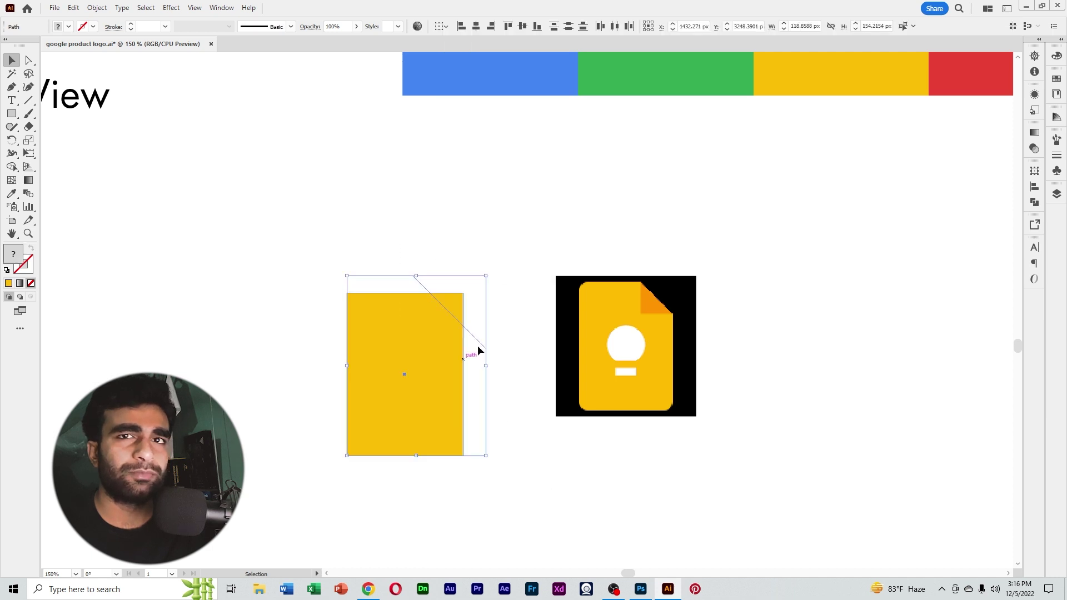
click(1061, 41)
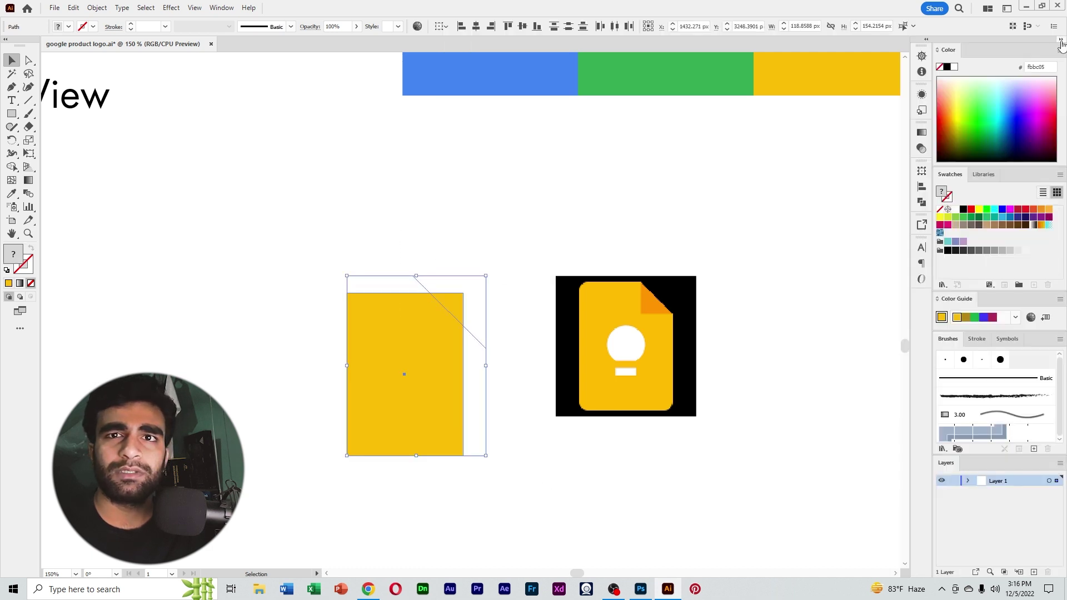
click(921, 203)
click(793, 224)
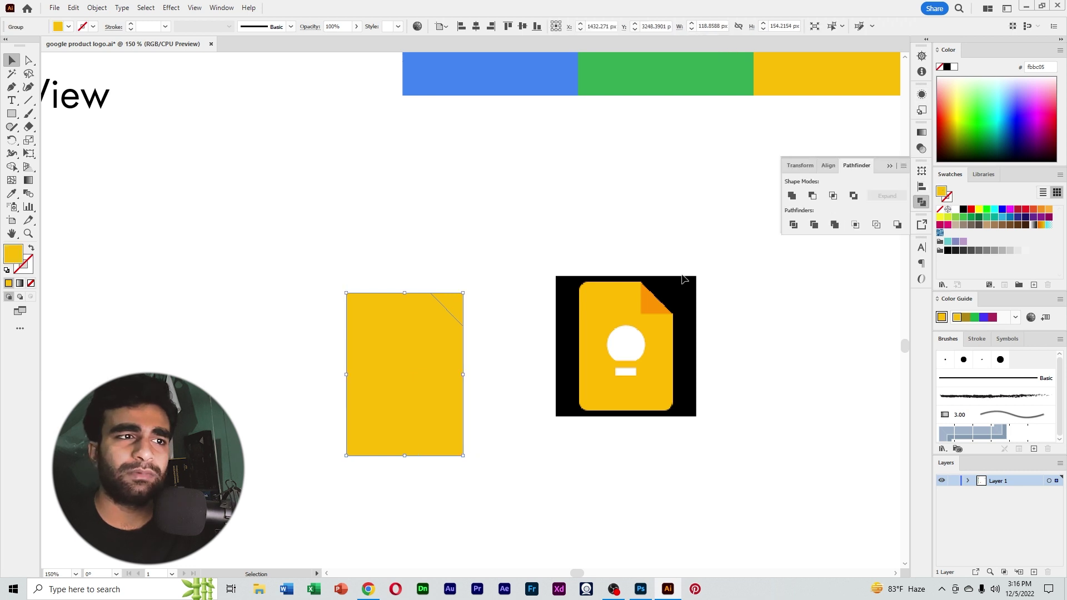
Step: Ungroup the divided rectangle pieces and deselect them
right_click(435, 335)
click(470, 232)
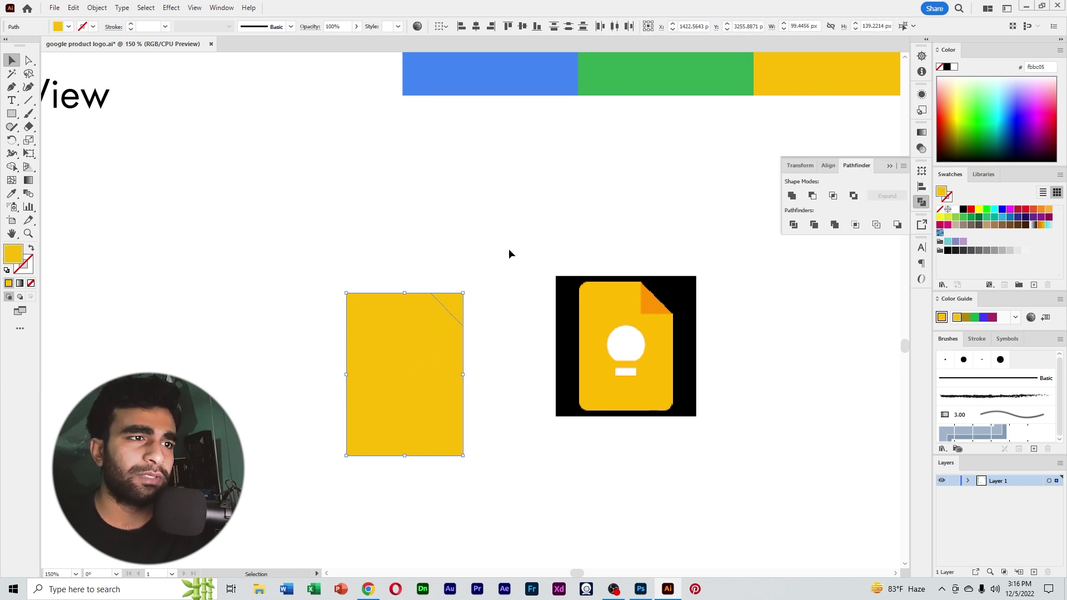
click(510, 262)
Step: Reflect the cut-off corner triangle across the vertical axis
right_click(448, 302)
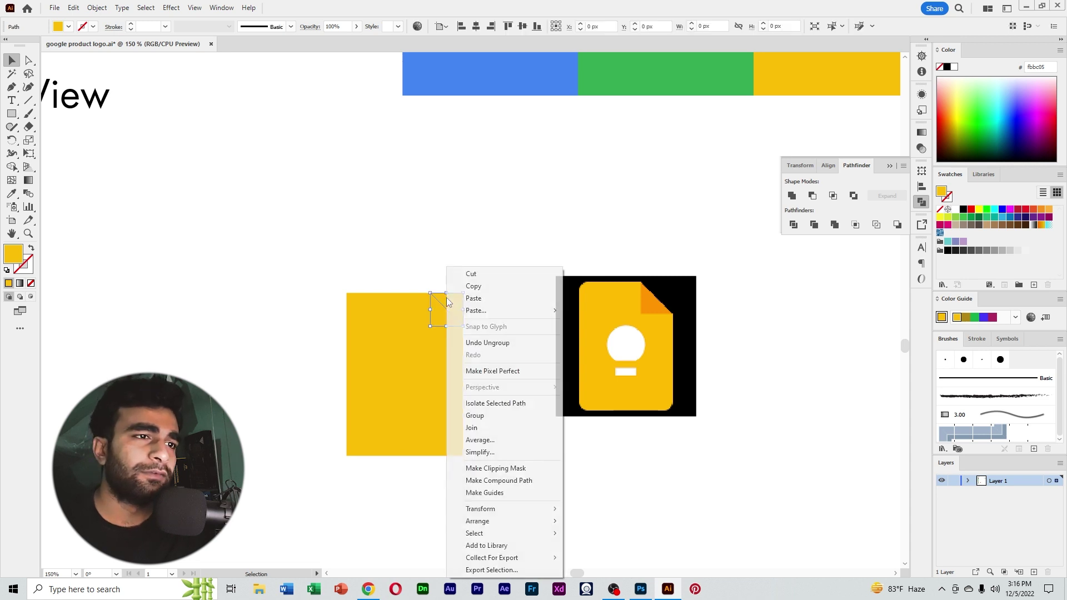
mouse_move(506, 514)
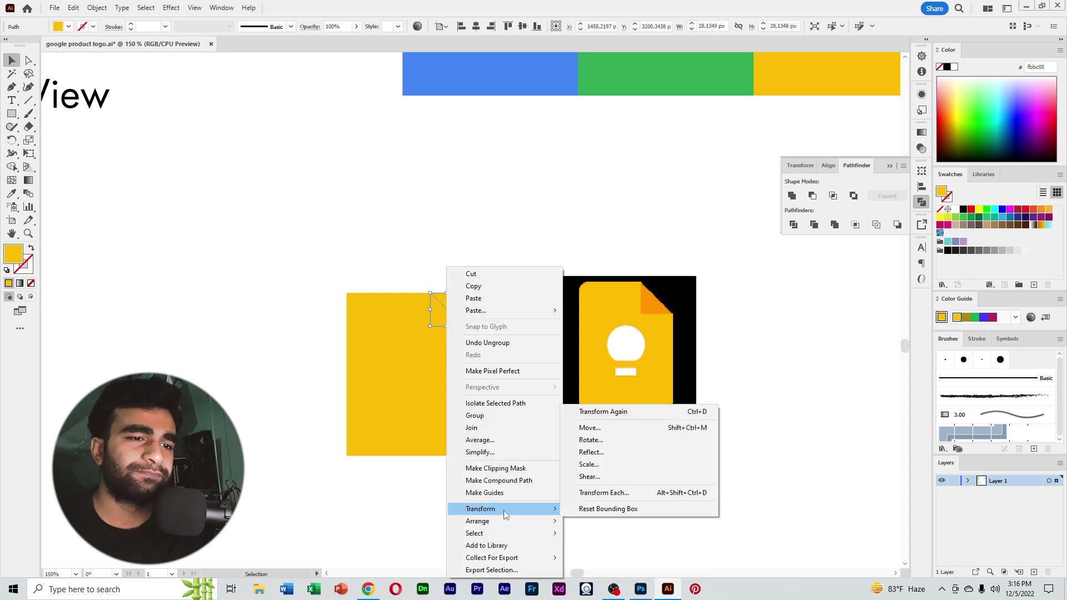
click(593, 452)
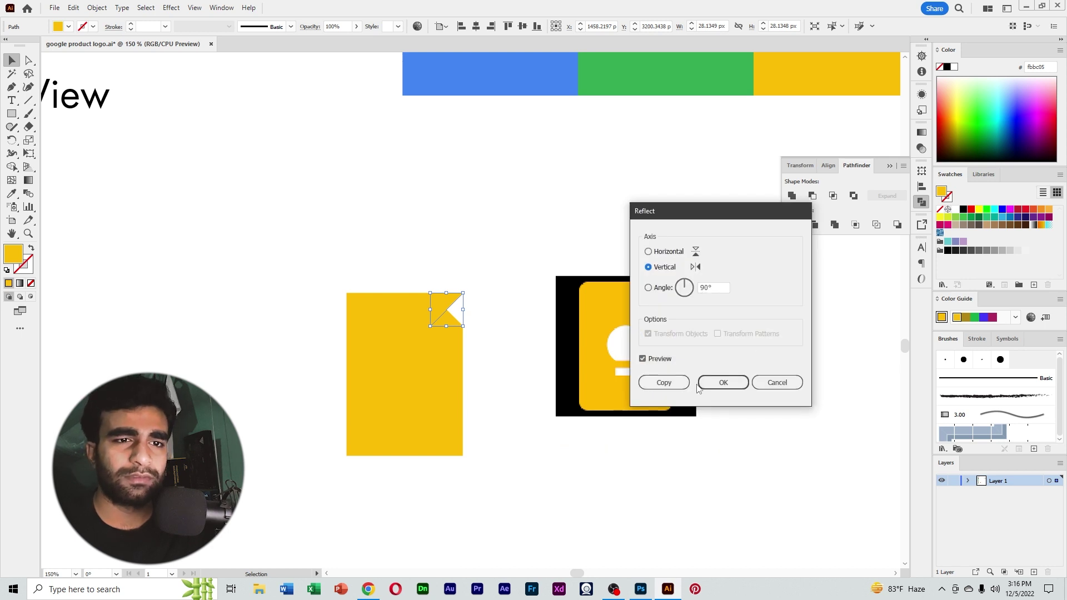
click(723, 382)
Step: Reflect the corner triangle across the horizontal axis without making a copy, so it forms the page's folded corner
right_click(443, 314)
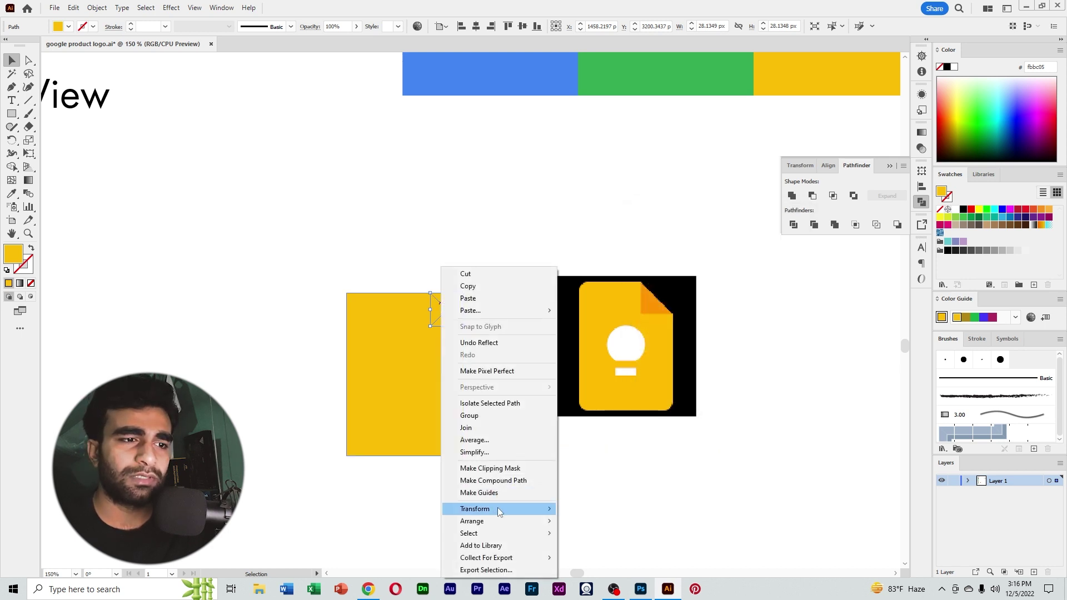
mouse_move(512, 529)
mouse_move(506, 510)
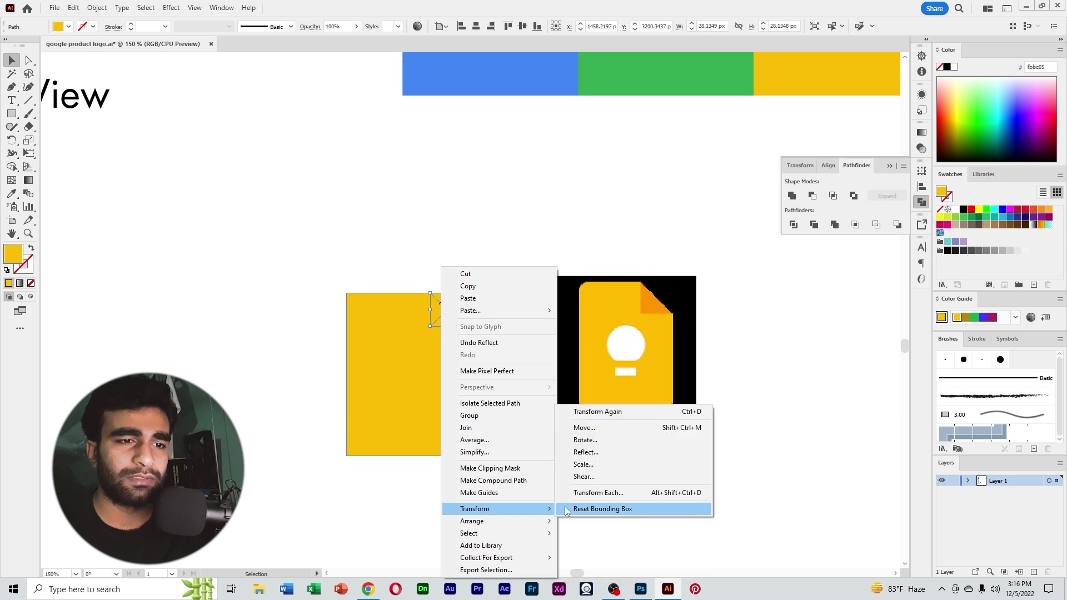
click(615, 451)
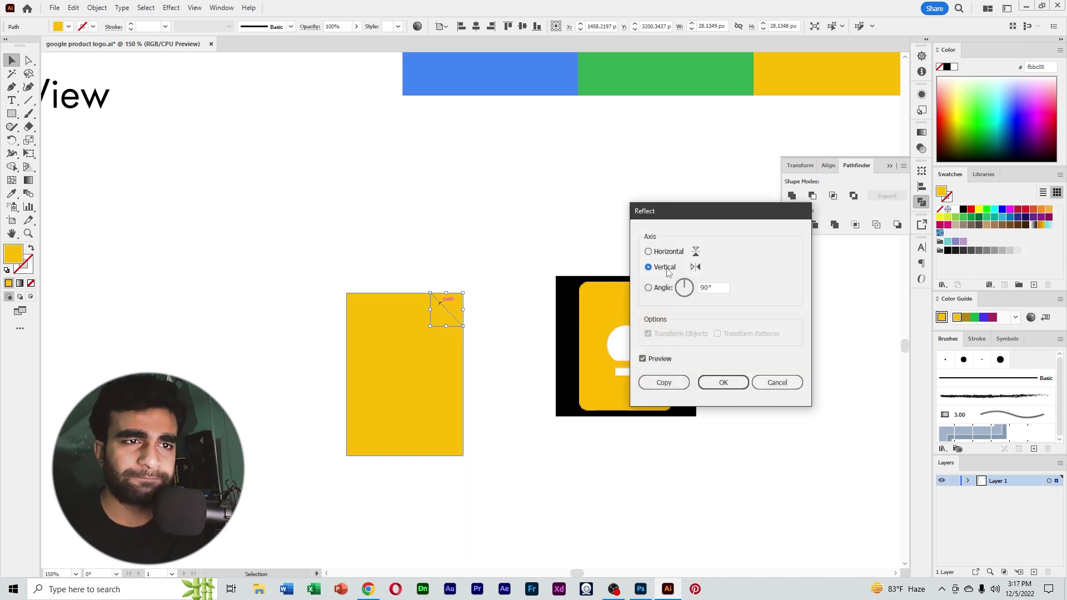
click(649, 251)
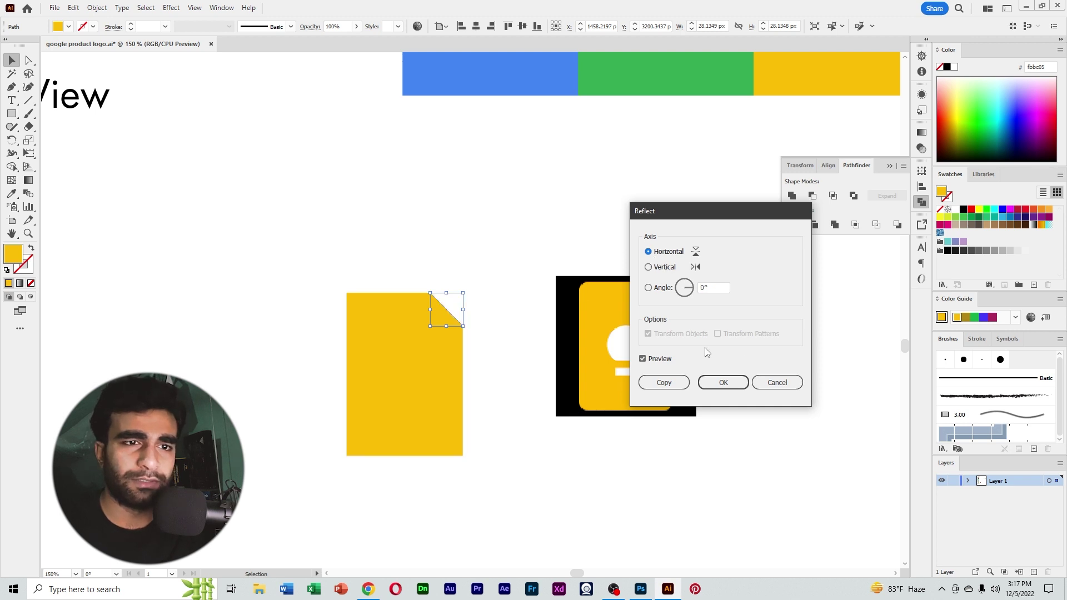
click(655, 387)
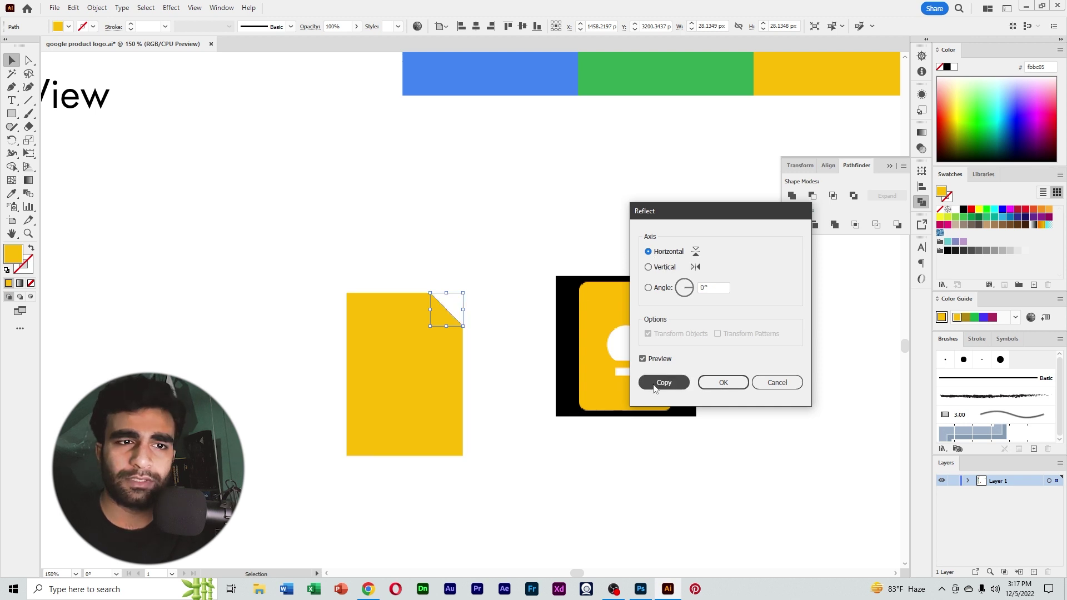
click(720, 384)
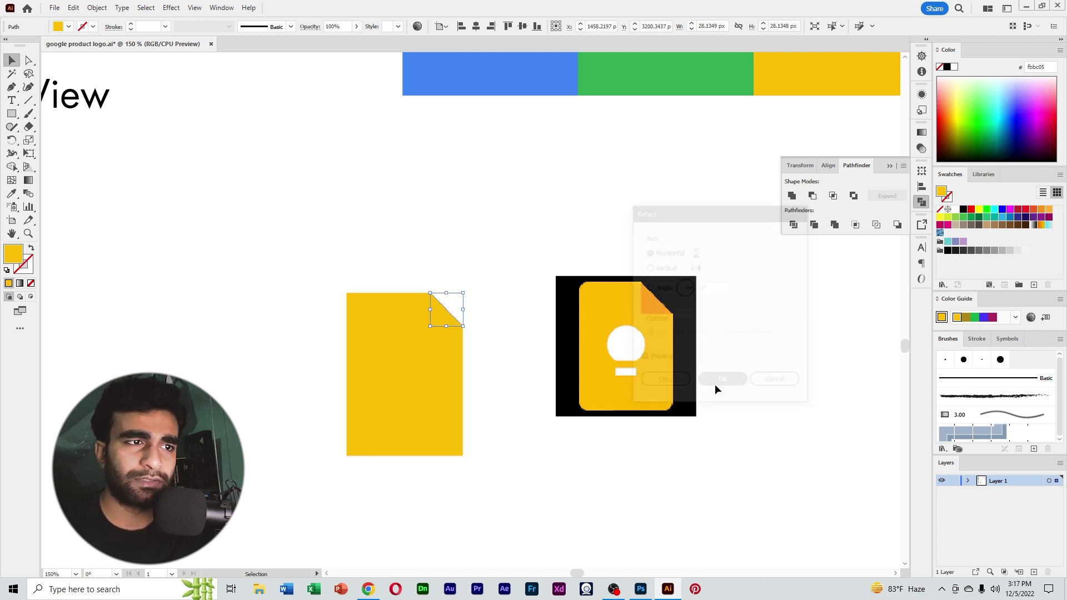
Step: Recolour the folded corner triangle with the orange sampled from the reference icon's fold
click(12, 194)
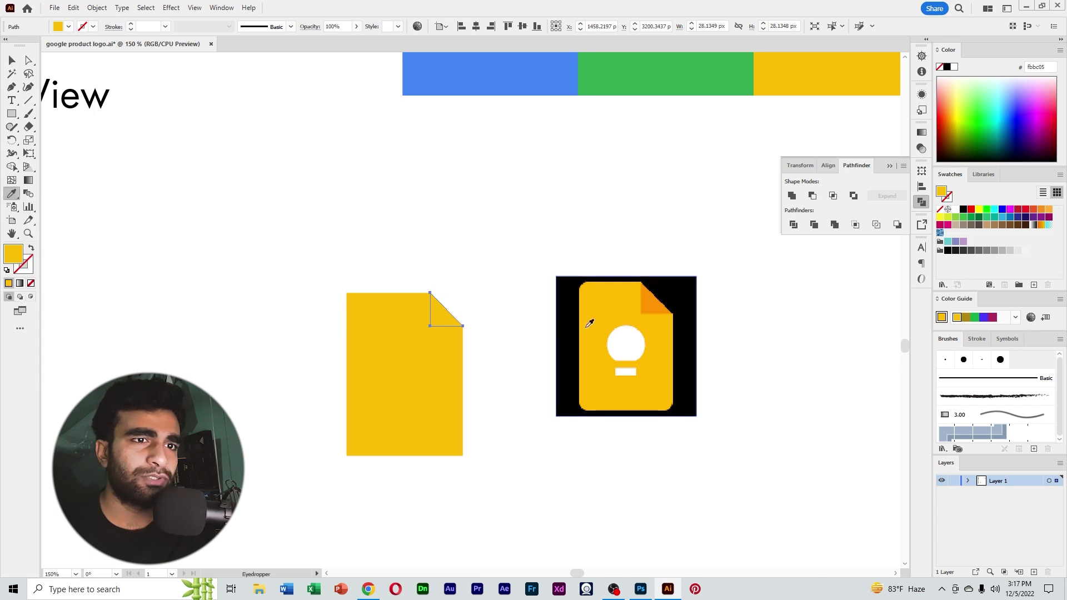
click(655, 303)
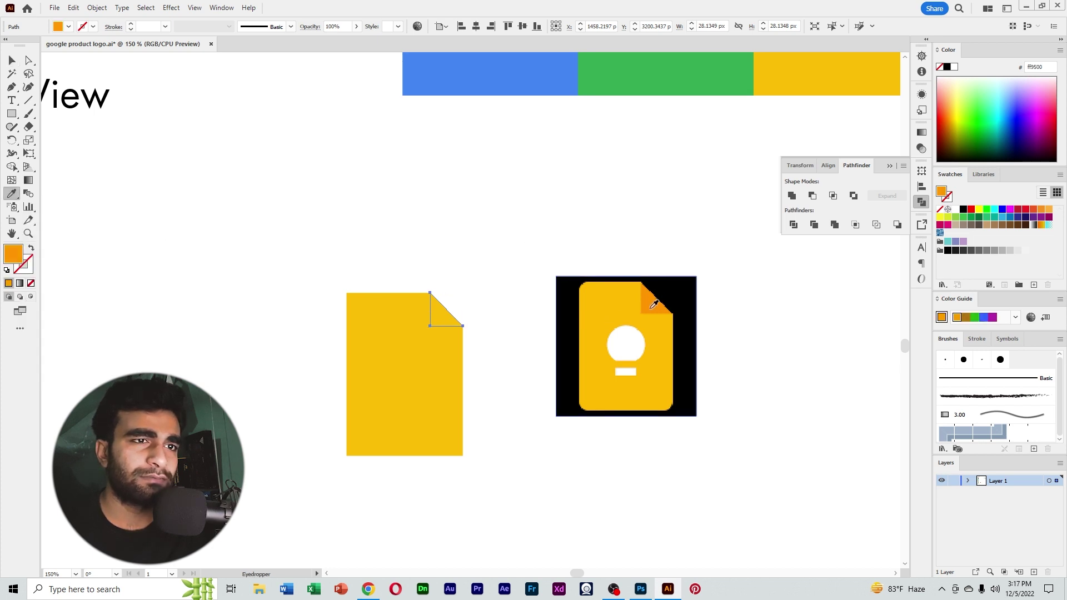
click(12, 61)
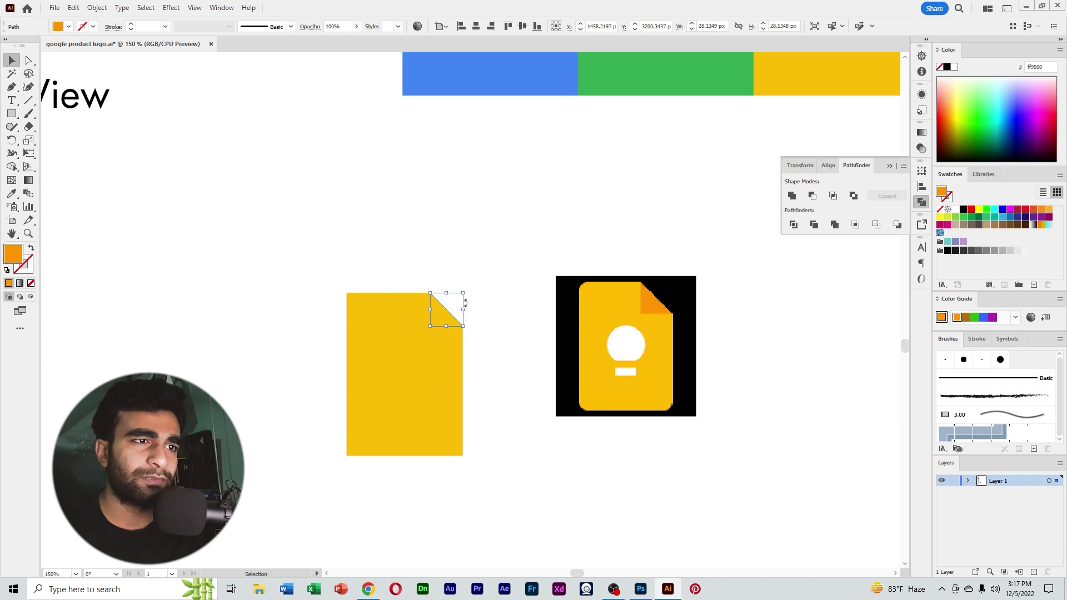
Step: Bring the orange corner triangle to the front of the yellow page and deselect it
right_click(441, 319)
mouse_move(486, 259)
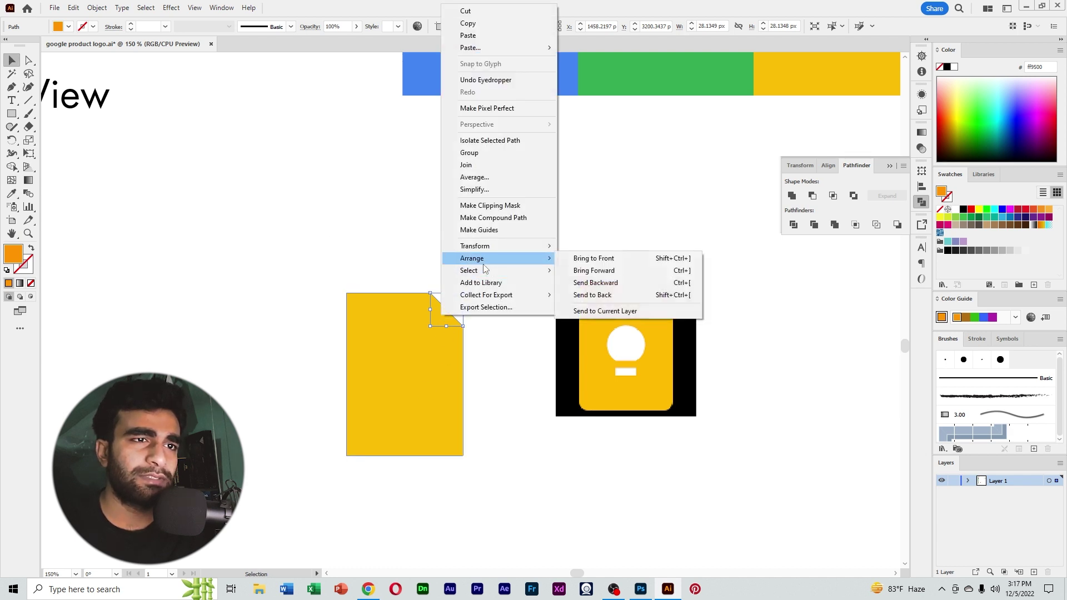
click(599, 259)
click(526, 393)
drag(526, 393, 597, 335)
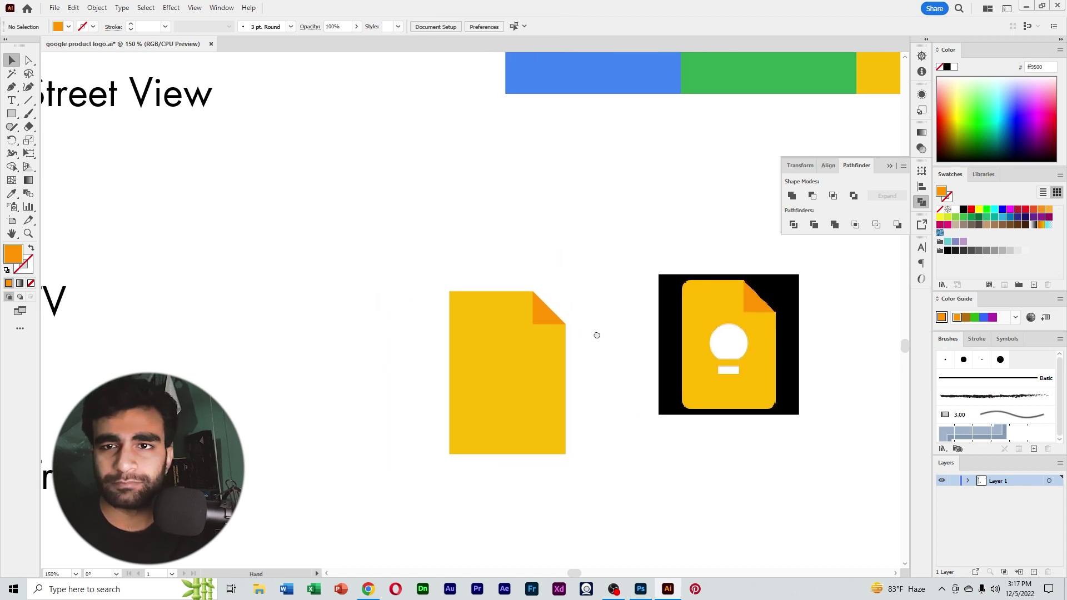
scroll(576, 298, up, 1)
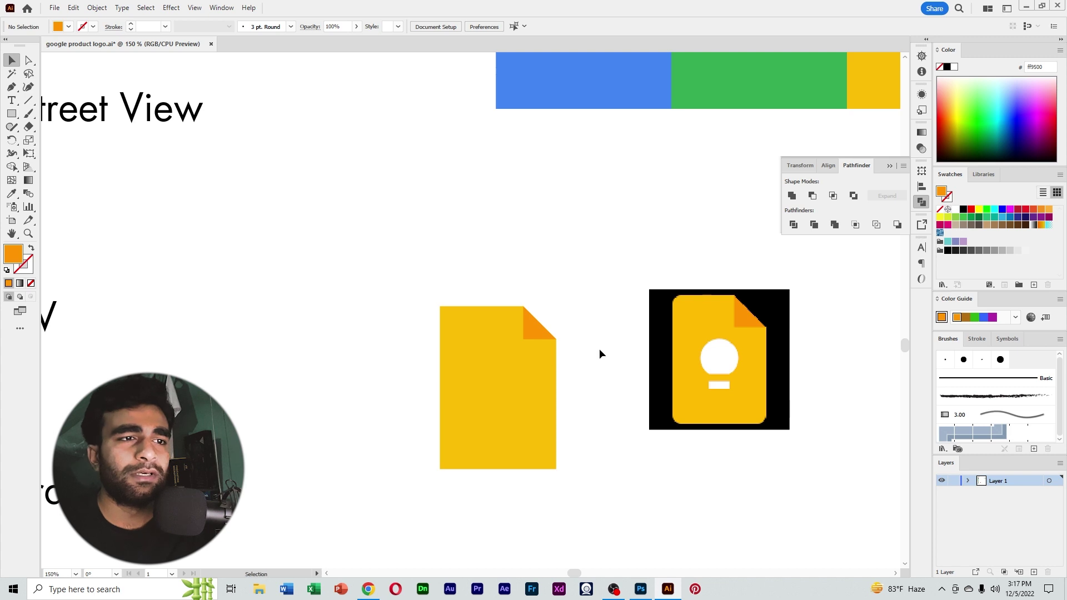
Step: Round the yellow page's three square corners slightly, leaving the two corners beside the fold sharp
click(29, 59)
drag(401, 272, 455, 508)
drag(588, 523, 528, 453)
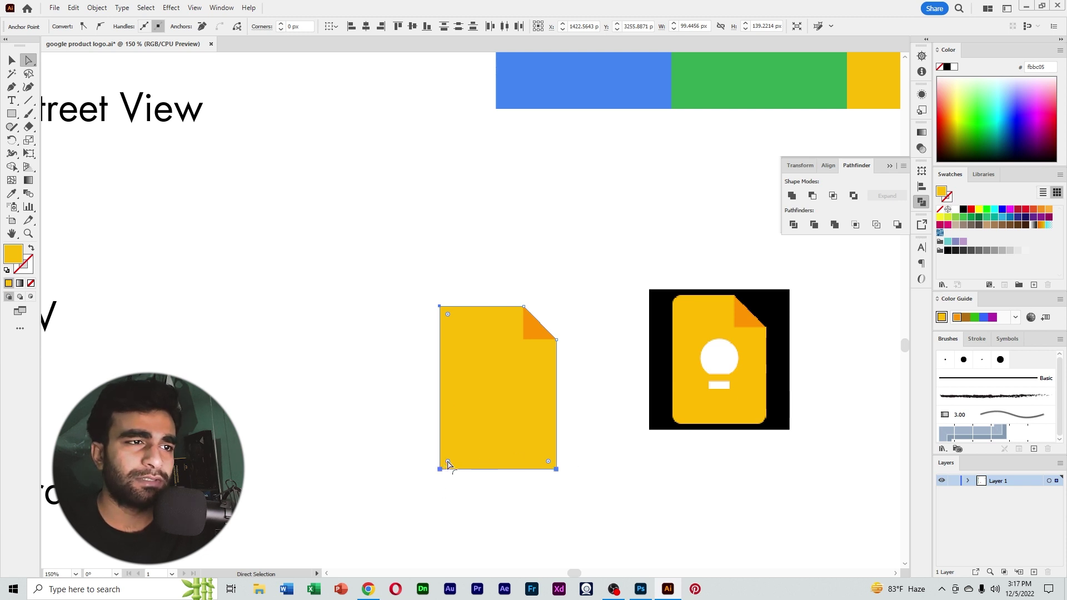
drag(448, 460, 449, 464)
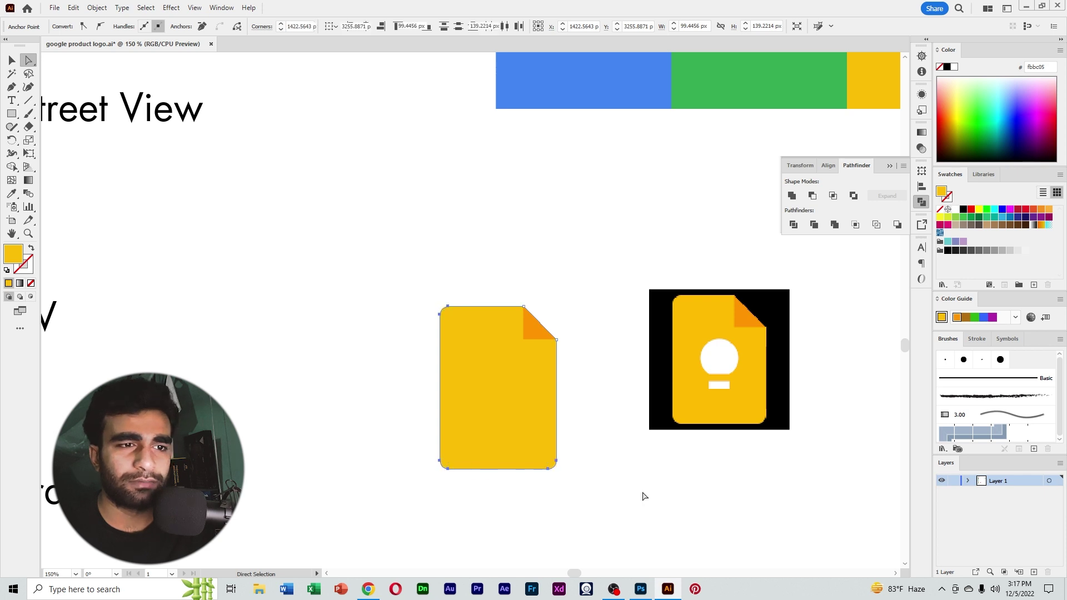
click(641, 496)
key(v)
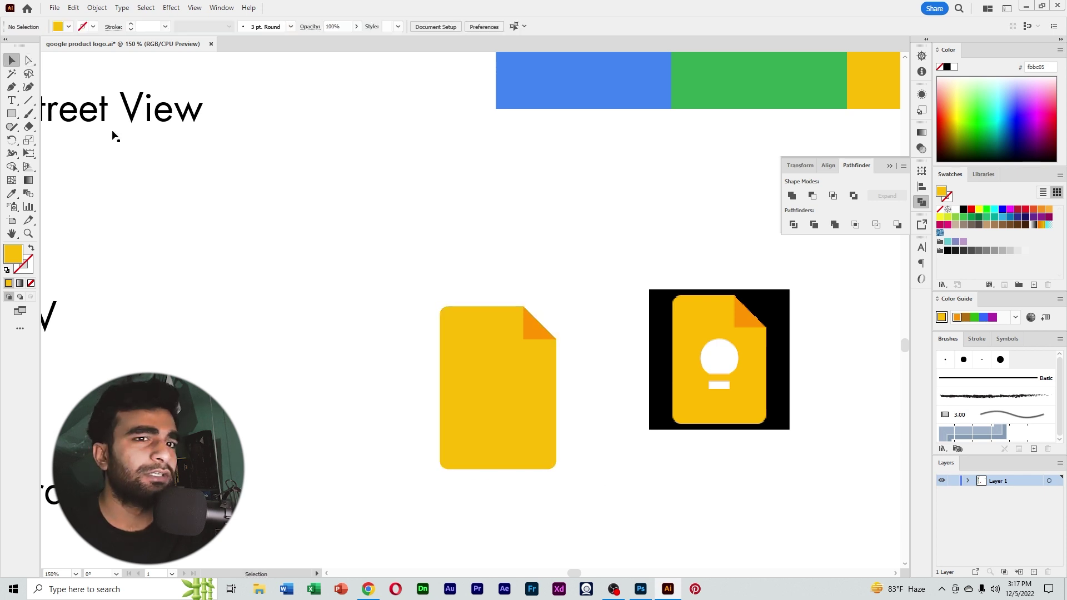
scroll(550, 292, down, 1)
key(m)
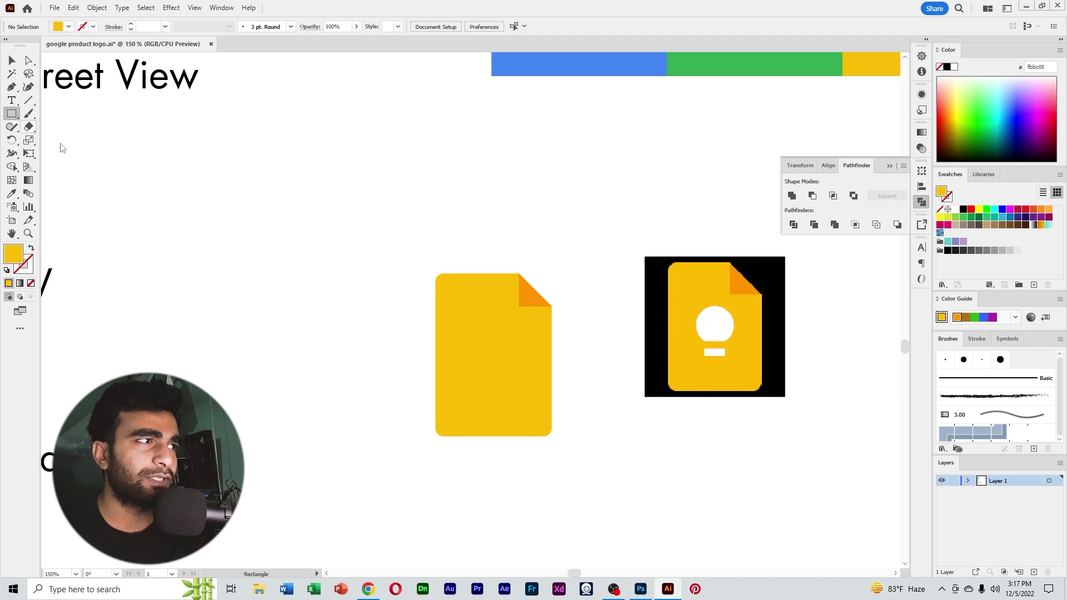
click(14, 113)
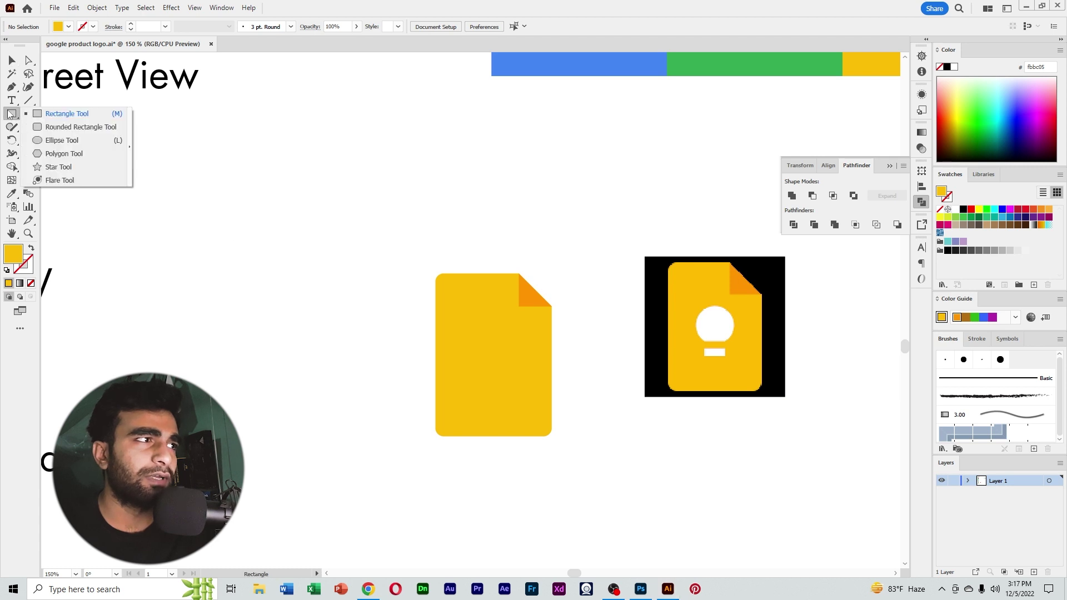
click(64, 154)
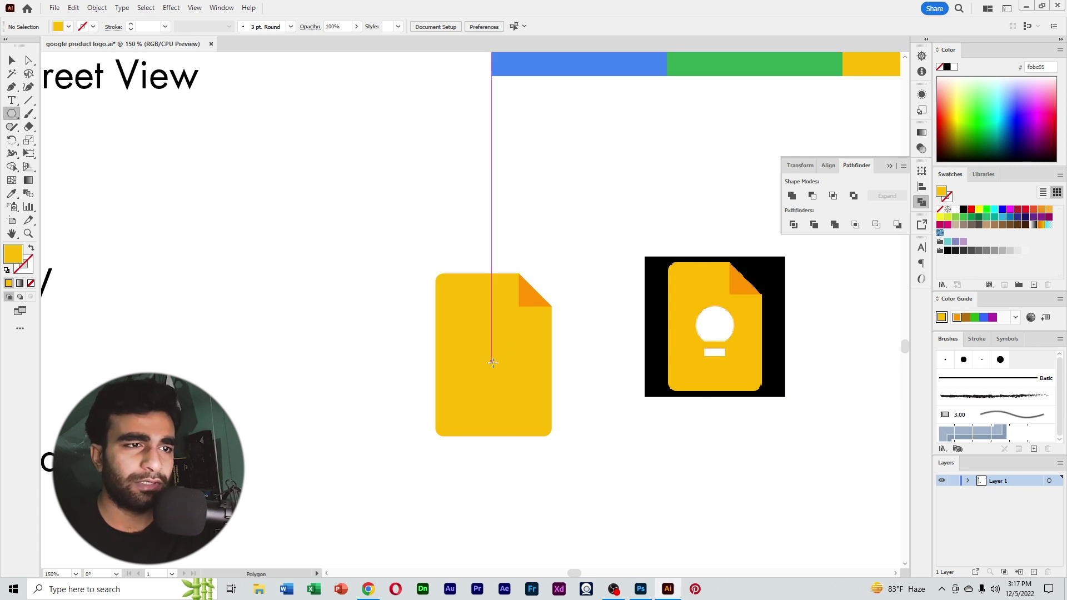
drag(493, 363, 517, 377)
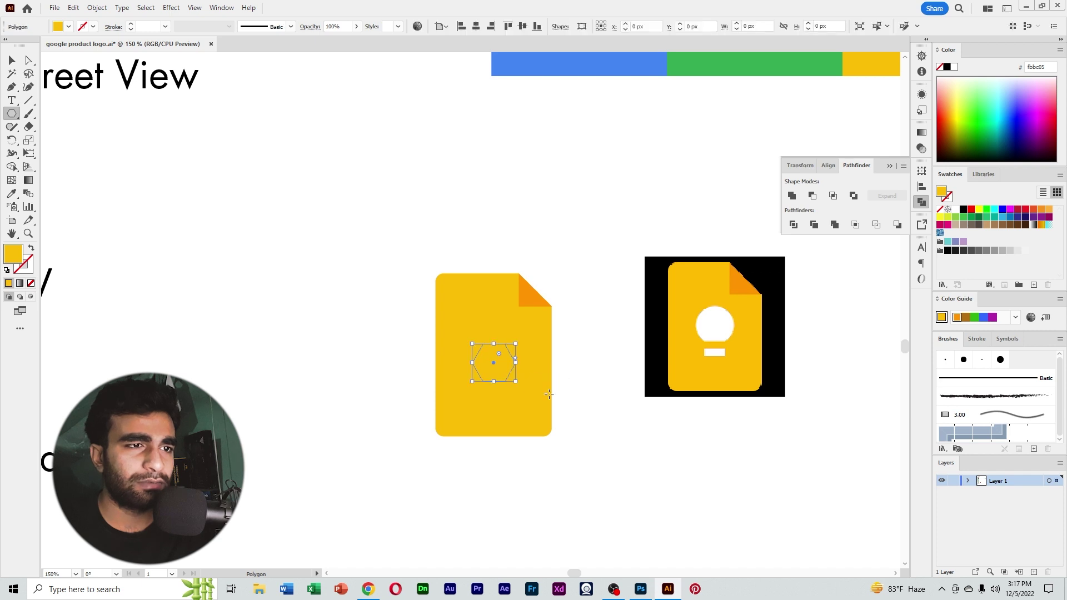
key(ctrl+z)
Step: Draw a circle about 34 px wide in the middle of the page and fill it with white sampled from the reference icon
drag(12, 114, 55, 138)
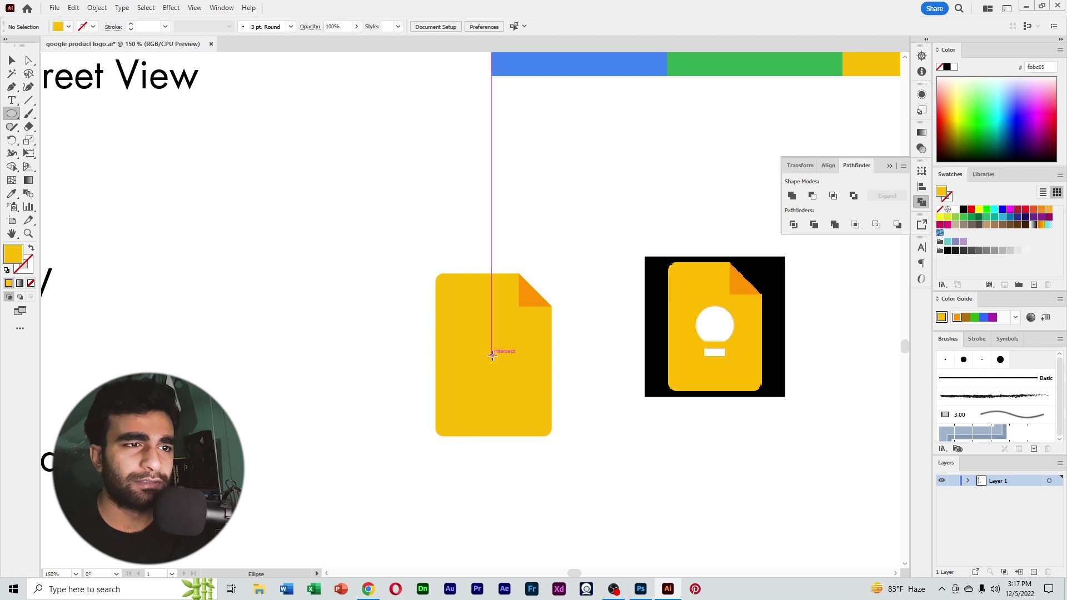
drag(492, 355, 505, 375)
click(11, 193)
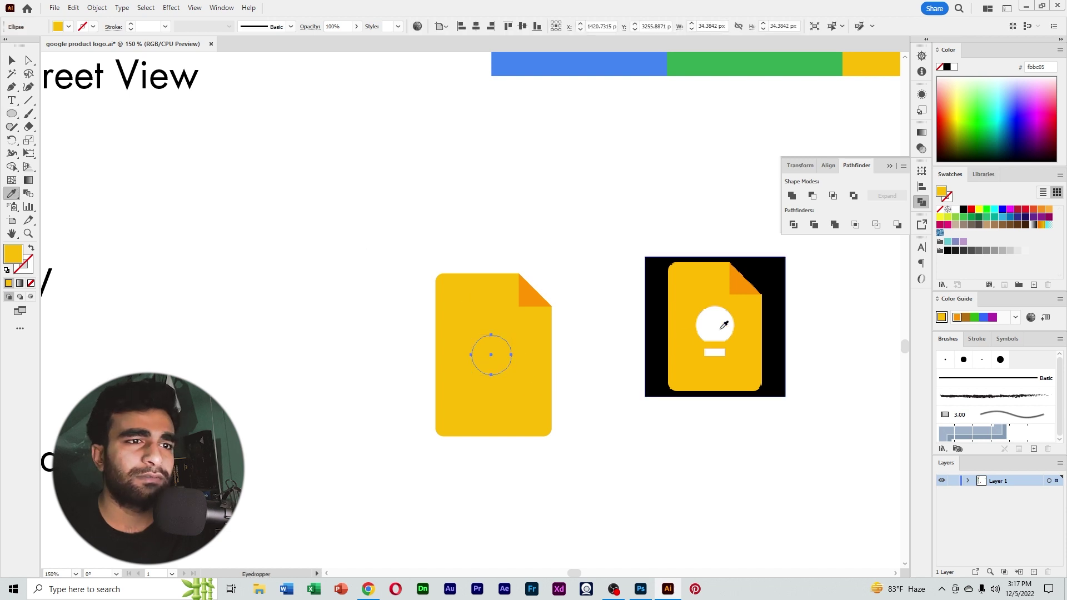
click(711, 323)
click(14, 64)
click(474, 196)
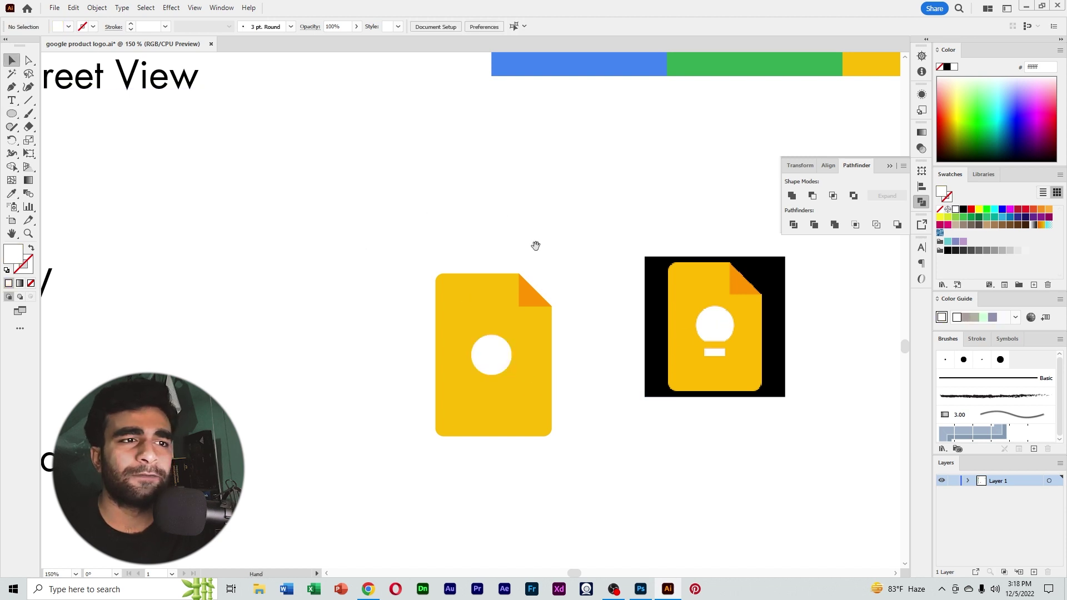
Step: Draw a small white rectangle about 21 by 7 px just below the circle
drag(535, 246, 527, 182)
ctrl+click(517, 260)
drag(502, 303, 512, 229)
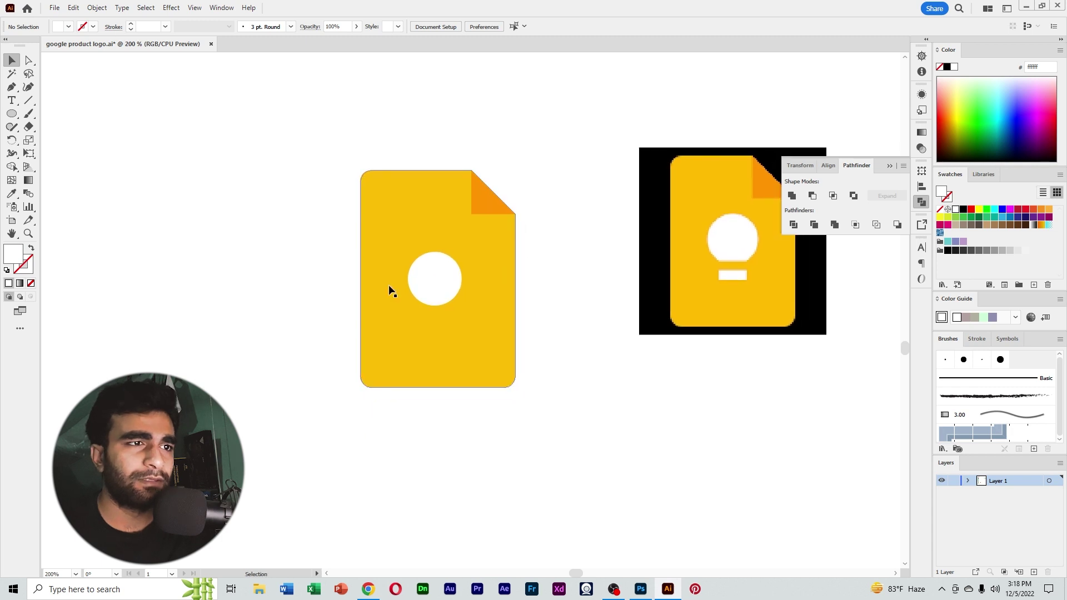
drag(12, 117, 39, 115)
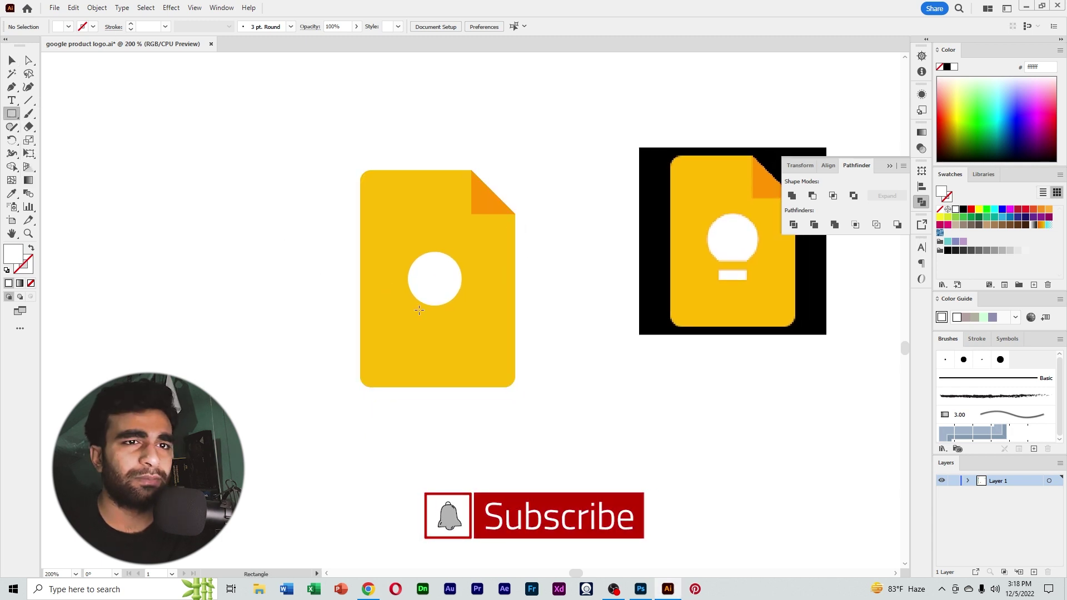
drag(415, 309, 454, 321)
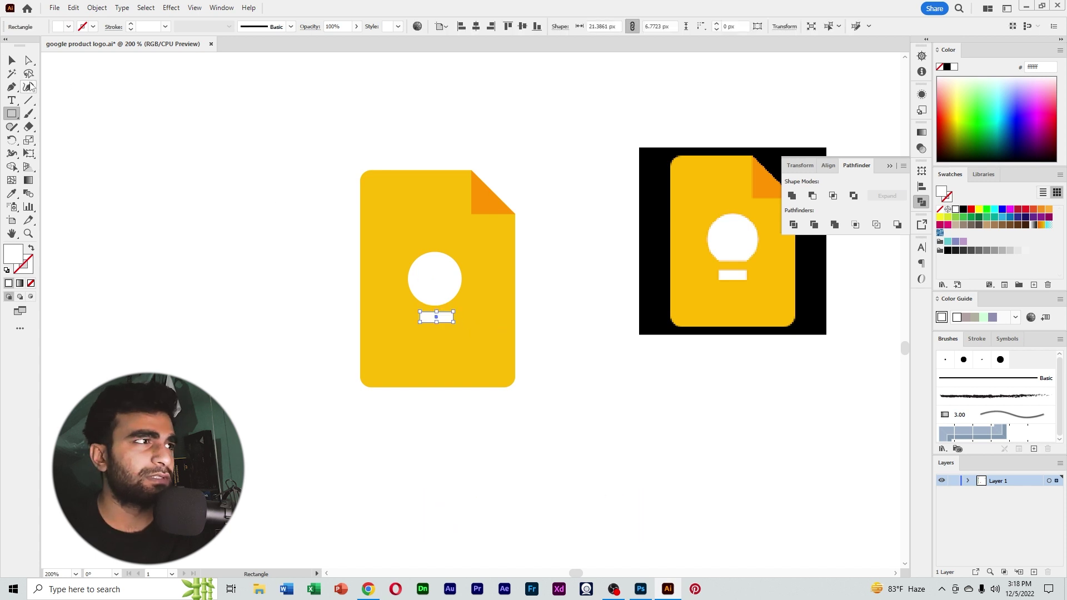
Step: Centre the white circle and bar horizontally on each other, and align both to the yellow page's horizontal centre
key(v)
click(441, 291)
shift+click(440, 317)
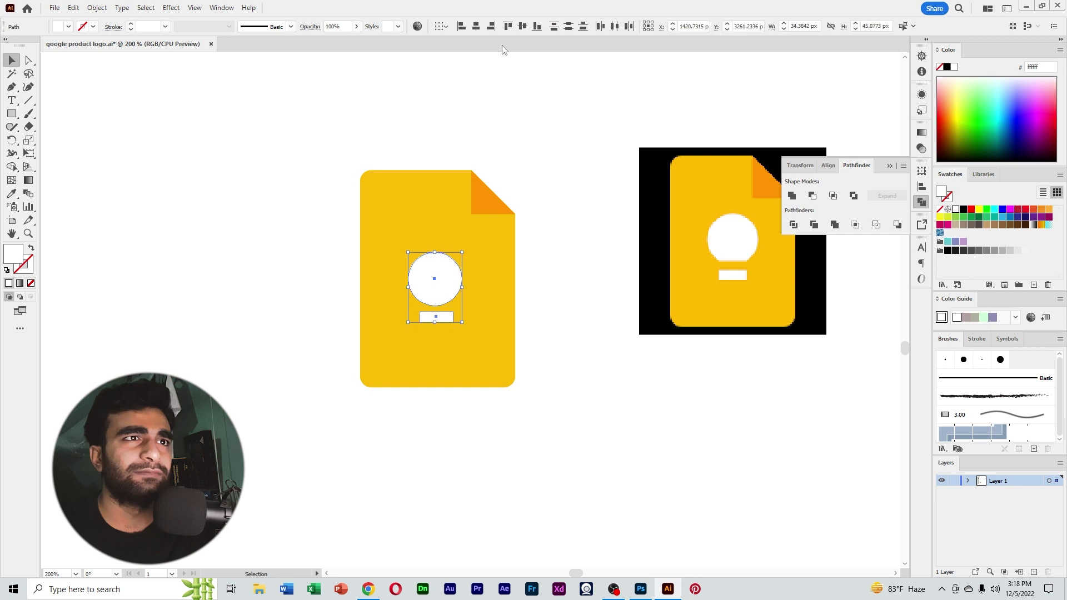
click(475, 26)
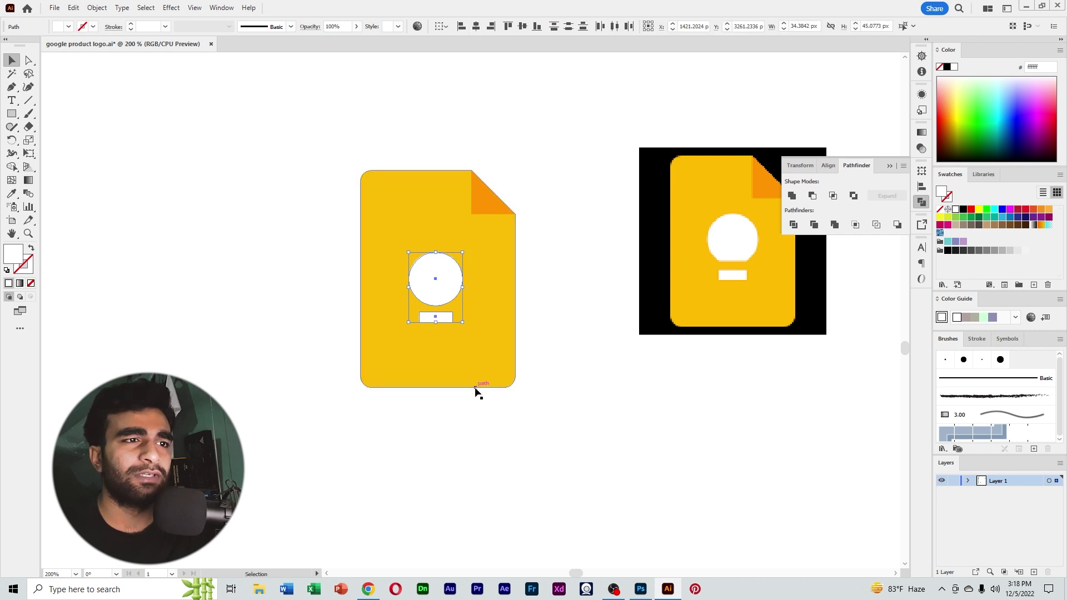
shift+click(415, 228)
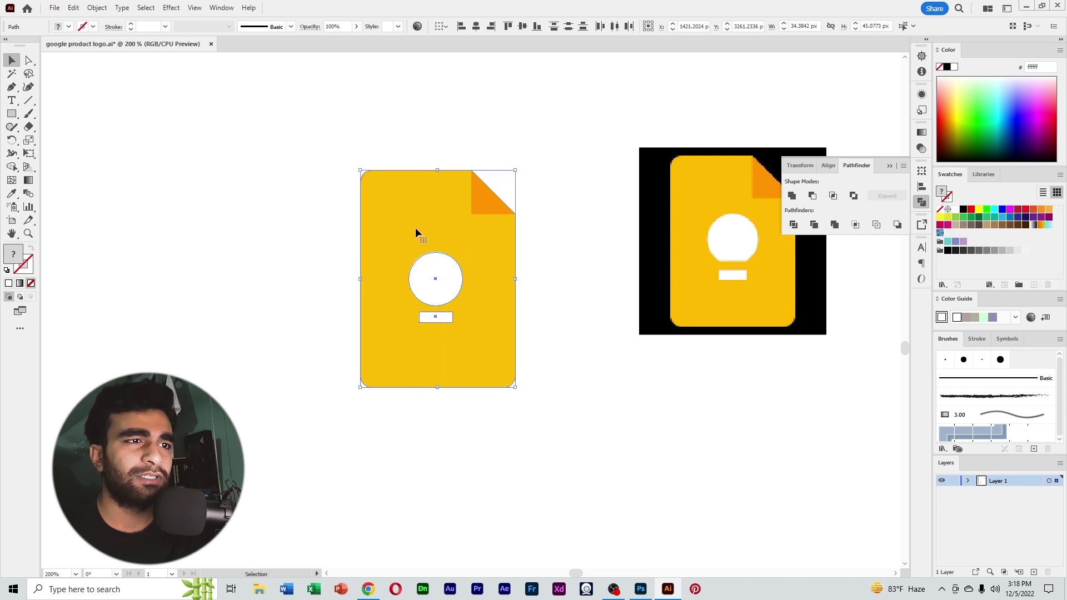
click(475, 26)
click(565, 276)
Step: Duplicate the white bar straight up by about 6.77 px so the copy overlaps the bottom of the circle
scroll(550, 268, up, 1)
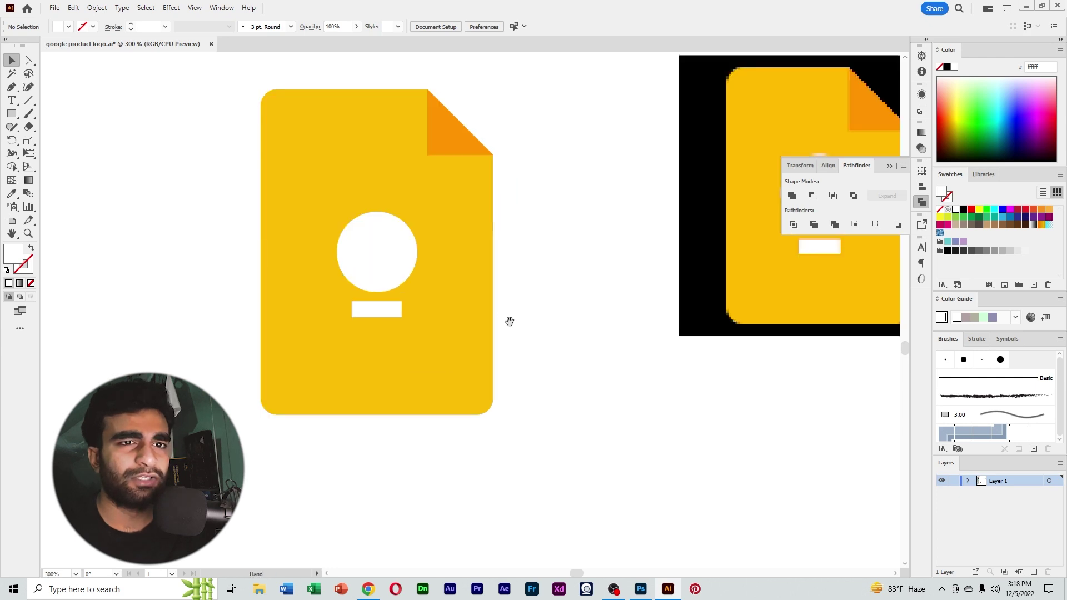
drag(507, 316, 436, 381)
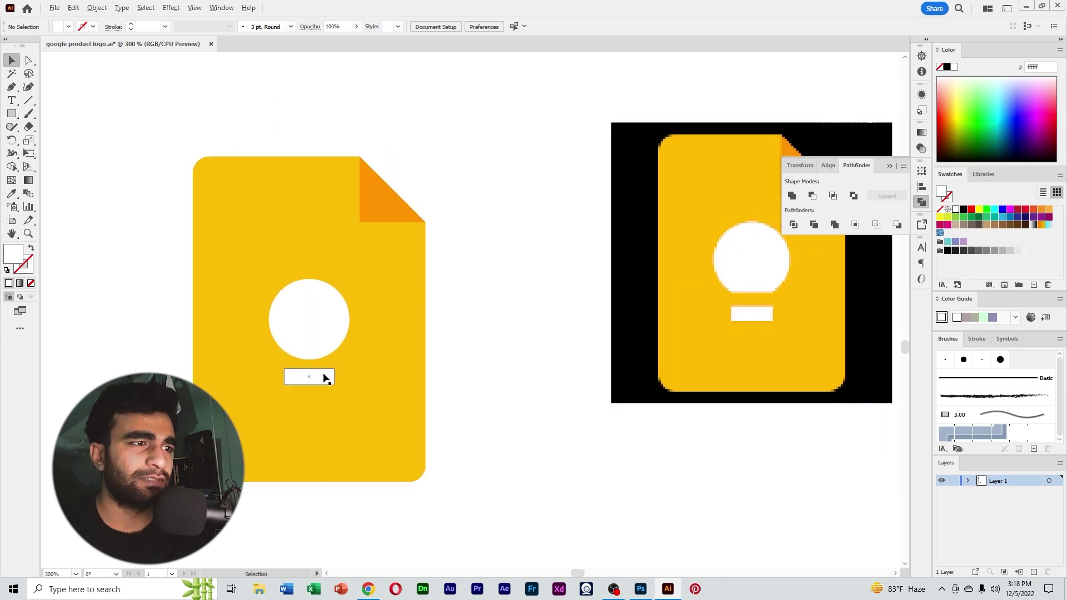
drag(326, 375, 327, 363)
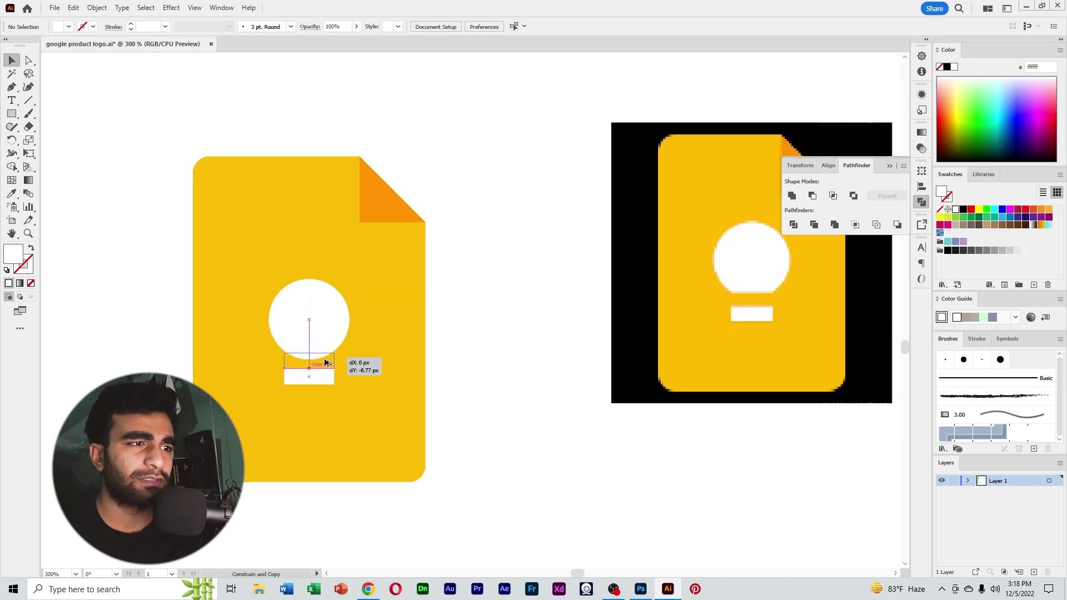
drag(326, 362, 326, 362)
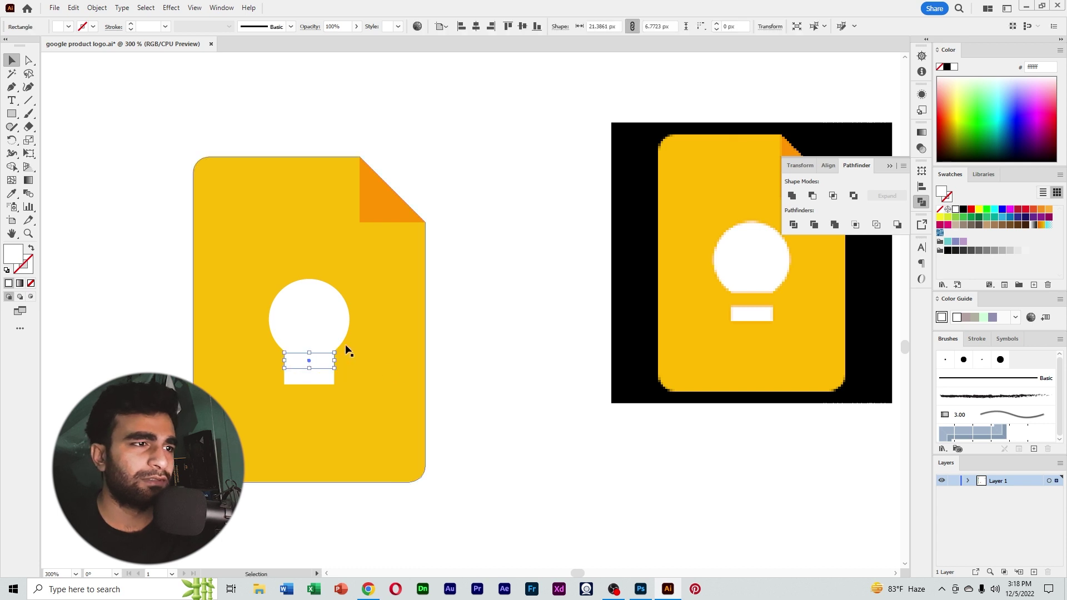
Step: Subtract the copied bar from the circle with Minus Front to flatten the bulb's bottom edge
shift+click(342, 339)
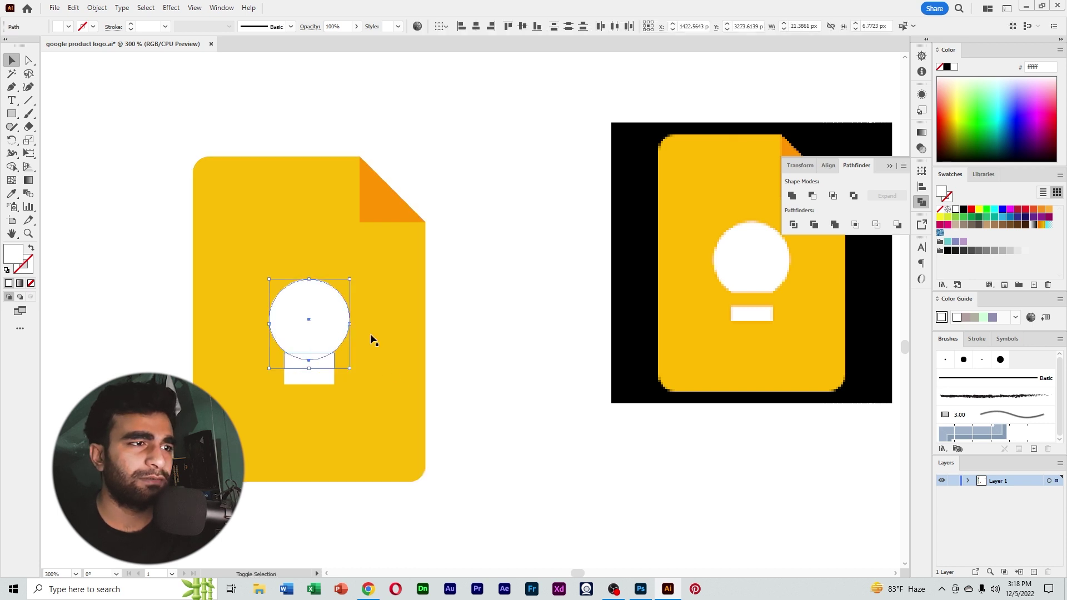
click(812, 197)
click(494, 367)
Step: Move the remaining white bar slightly up, closer to the bulb, and deselect it
scroll(493, 365, left, 1)
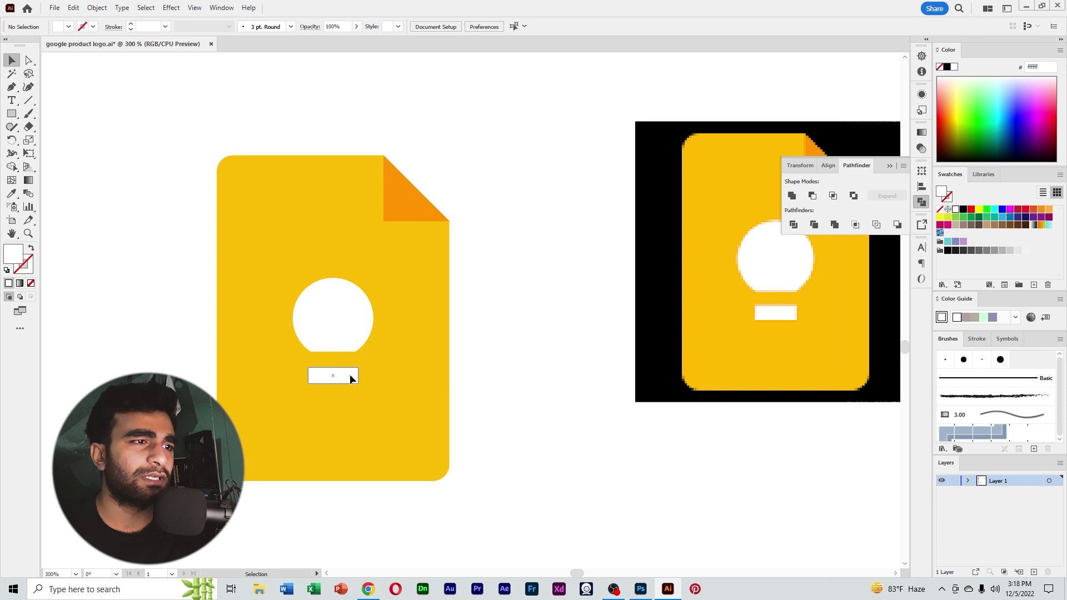
drag(350, 375, 350, 370)
click(574, 371)
Step: Select all the shapes of the finished Keep logo and group them
ctrl+alt+click(500, 312)
ctrl+alt+click(499, 313)
ctrl+alt+click(499, 312)
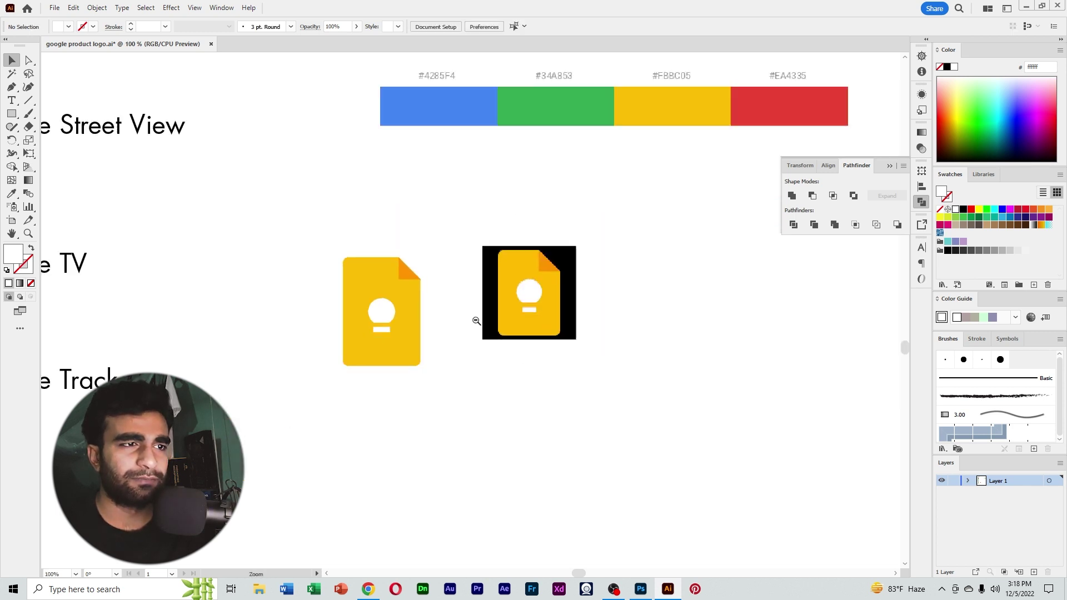
drag(417, 165, 556, 384)
right_click(495, 271)
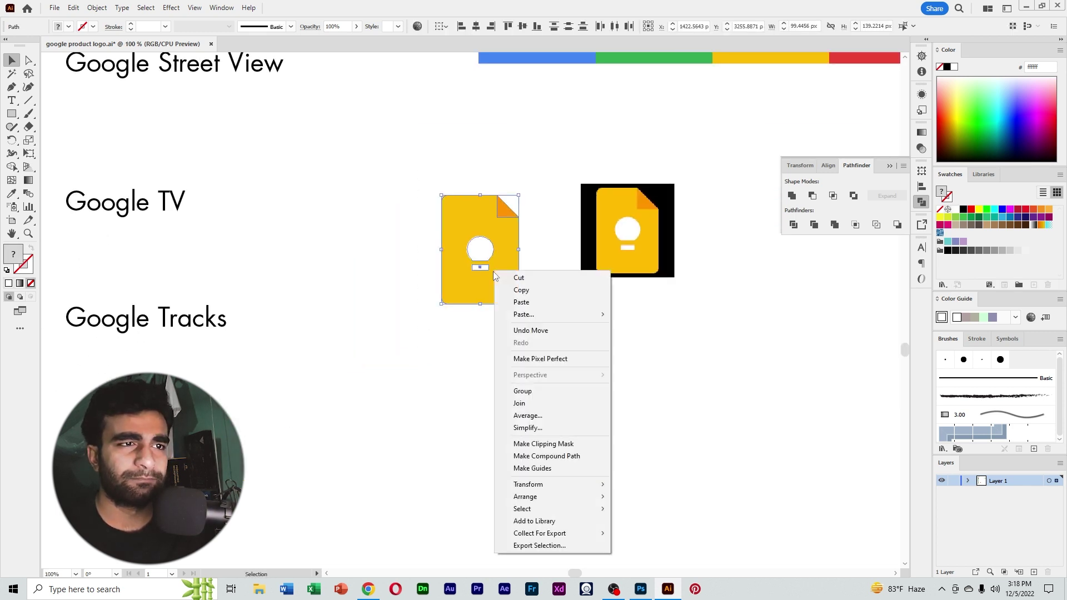
click(523, 392)
Step: Move the grouped Keep logo into the icon column below the Google Tracks icon and scale it down slightly
drag(539, 340, 679, 286)
drag(667, 239, 160, 447)
ctrl+alt+click(393, 372)
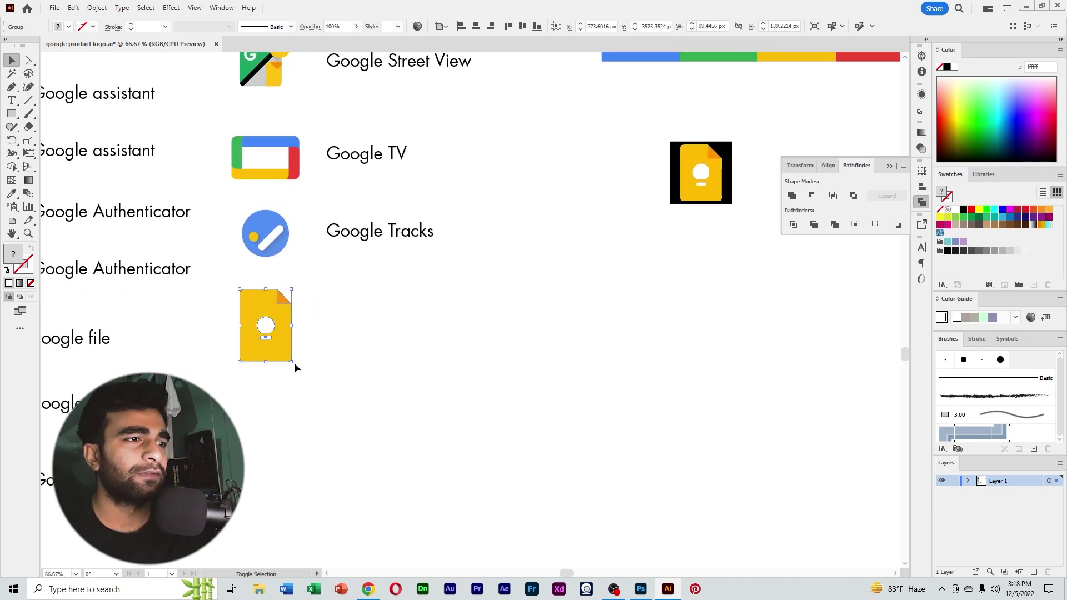
drag(294, 362, 288, 357)
click(411, 355)
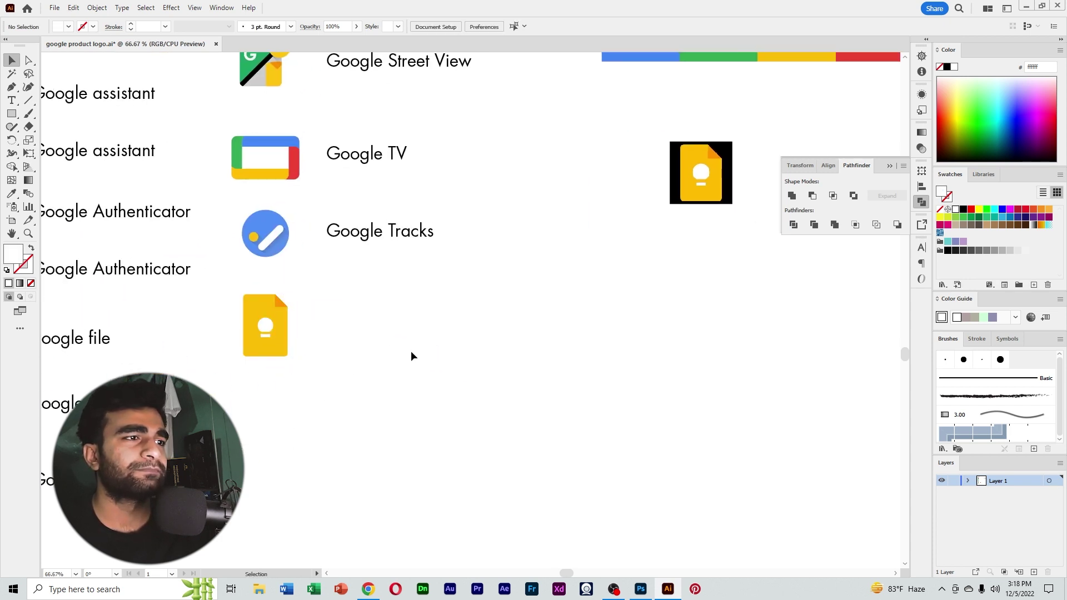
Step: Switch to the Google products page in Chrome and copy the Maps icon image
drag(497, 338, 441, 332)
click(368, 589)
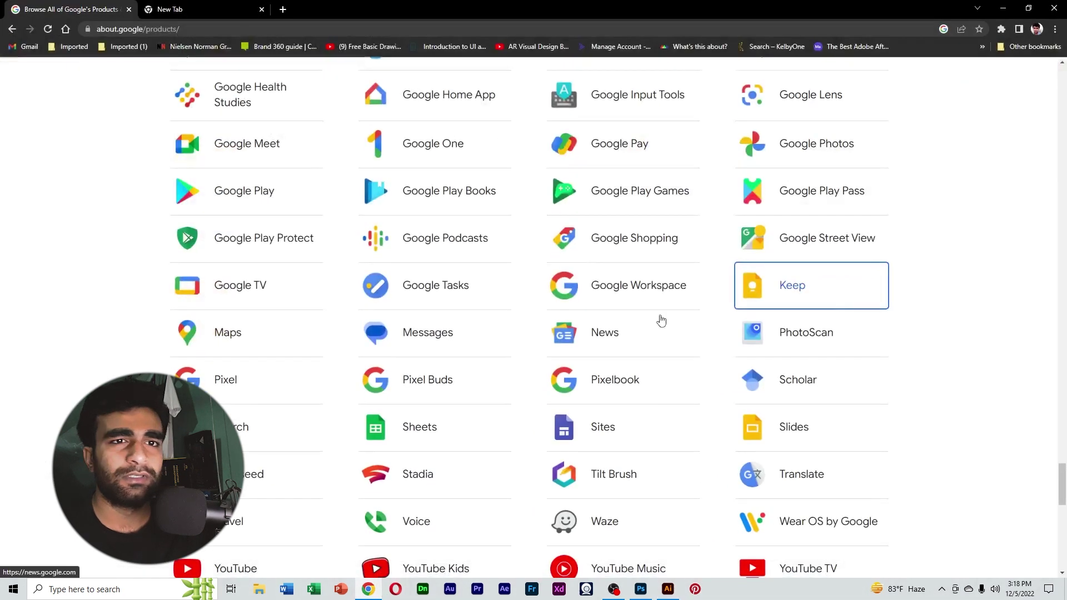
right_click(186, 331)
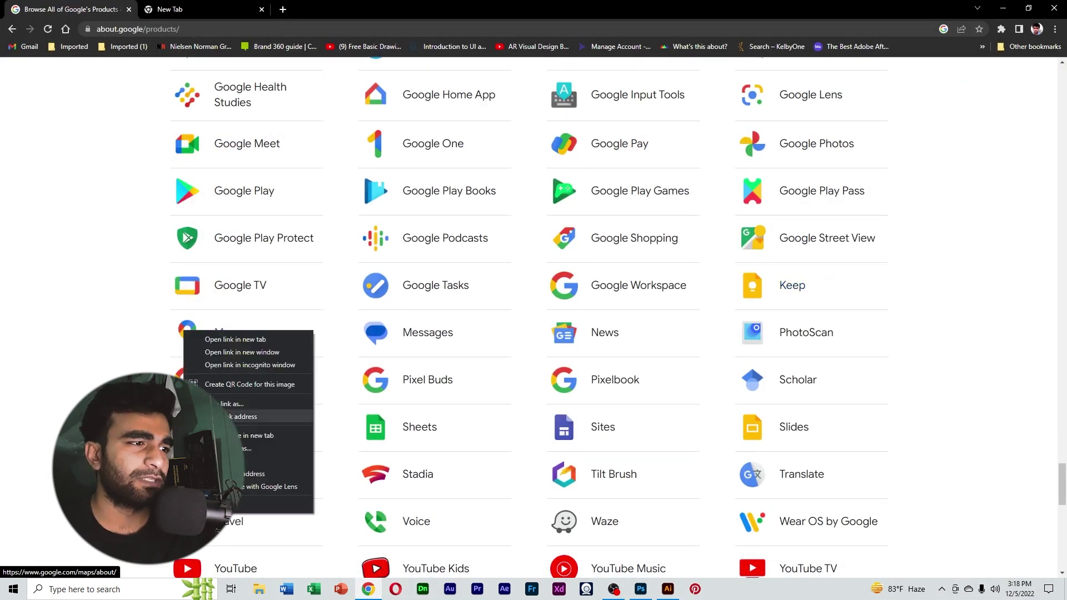
click(244, 461)
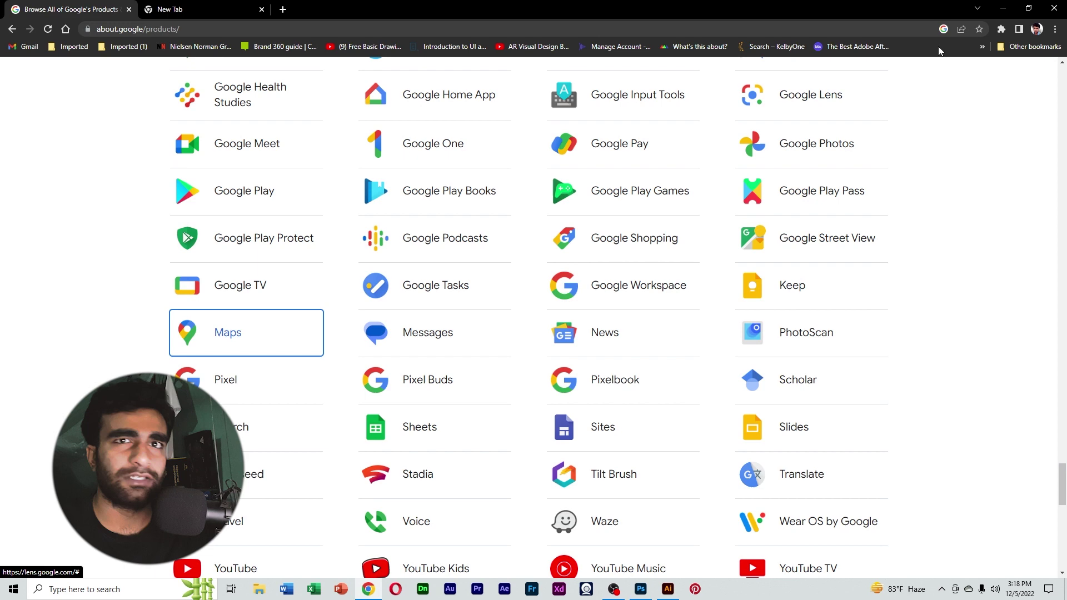
Step: Switch back to Illustrator, paste the copied Maps icon and place it below the Keep reference image
click(1003, 9)
key(ctrl+v)
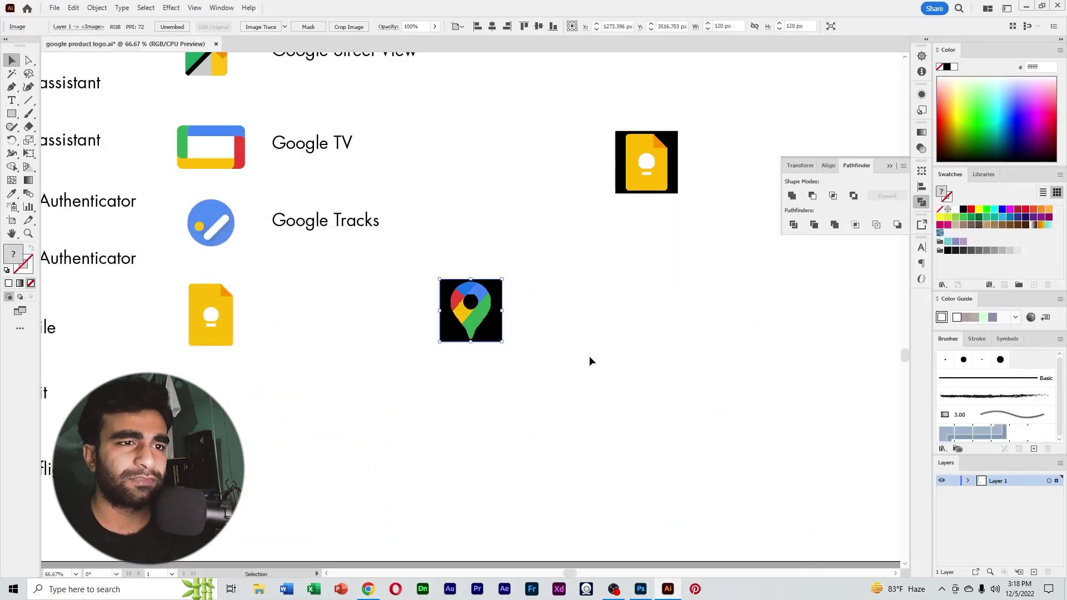
drag(468, 325, 607, 294)
ctrl+click(602, 297)
drag(492, 307, 609, 339)
ctrl+click(583, 321)
drag(520, 335, 599, 343)
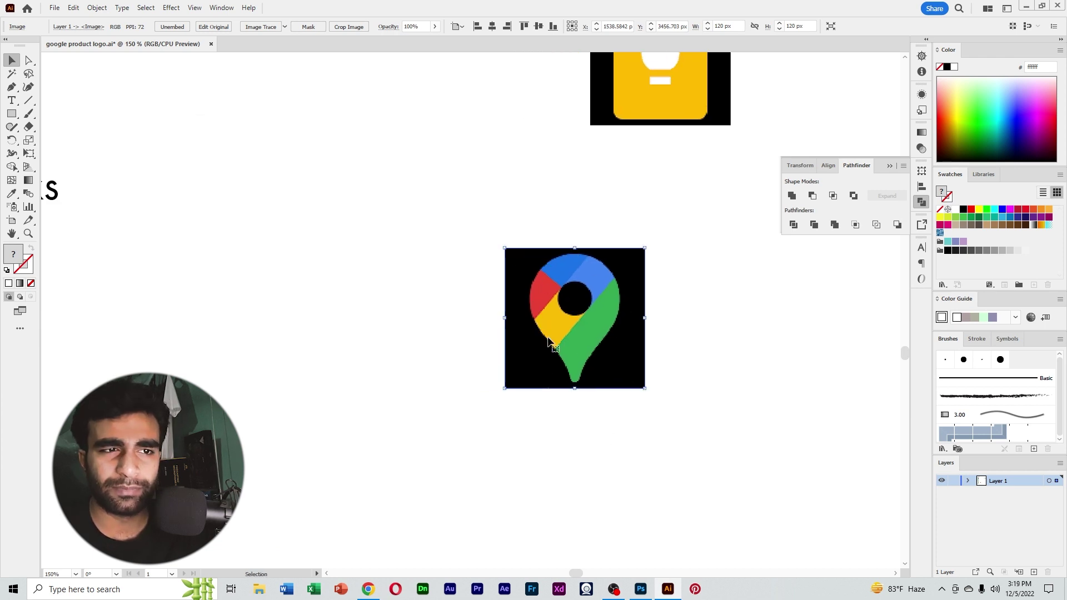
drag(544, 414, 600, 410)
ctrl+alt+click(593, 346)
mouse_move(503, 337)
mouse_down()
mouse_move(556, 356)
mouse_move(534, 373)
mouse_move(539, 358)
mouse_up()
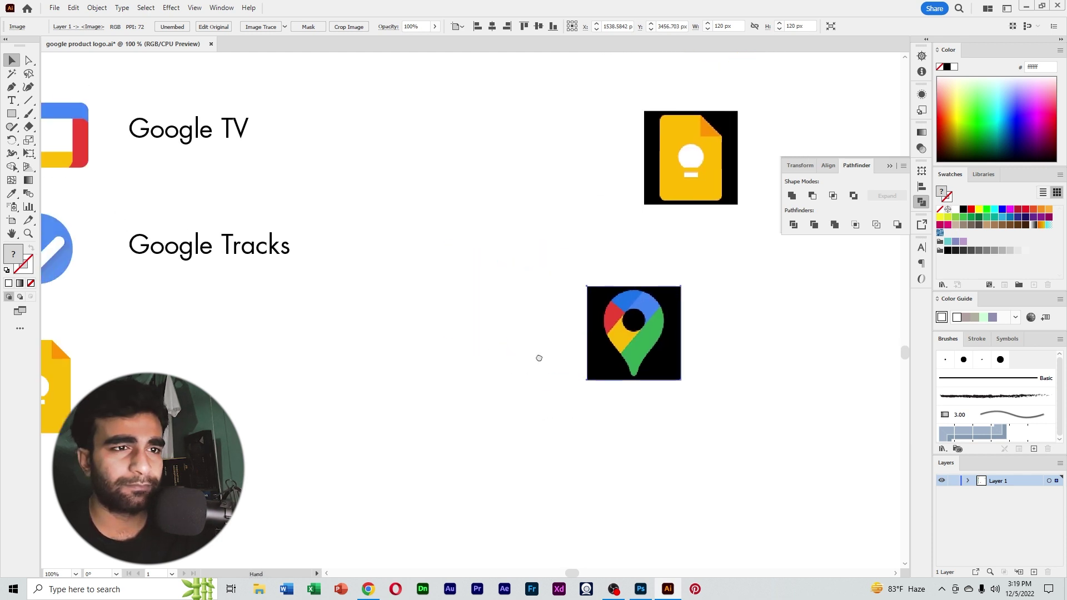
Step: Draw a circle about 66 px in diameter beside the Maps reference and fill it with the pin's light blue
click(12, 113)
click(62, 141)
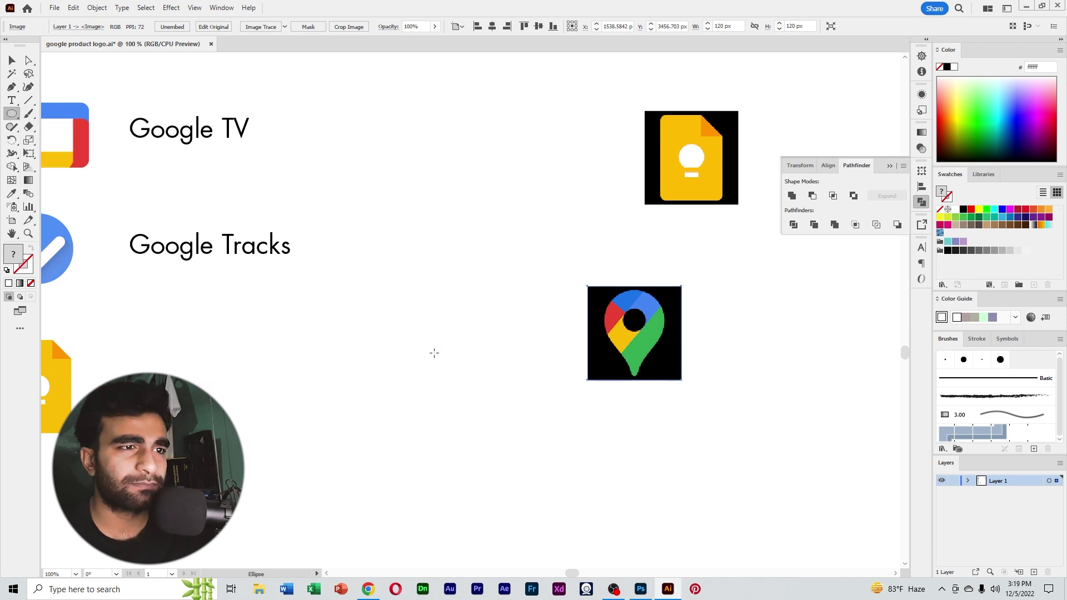
drag(433, 350, 460, 376)
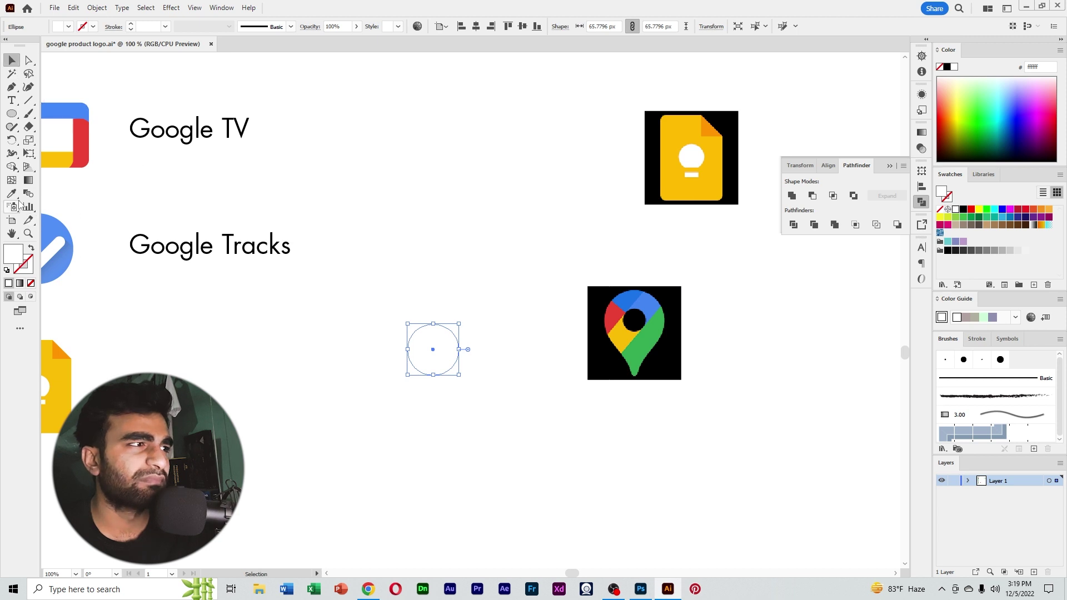
click(12, 194)
click(660, 310)
click(11, 60)
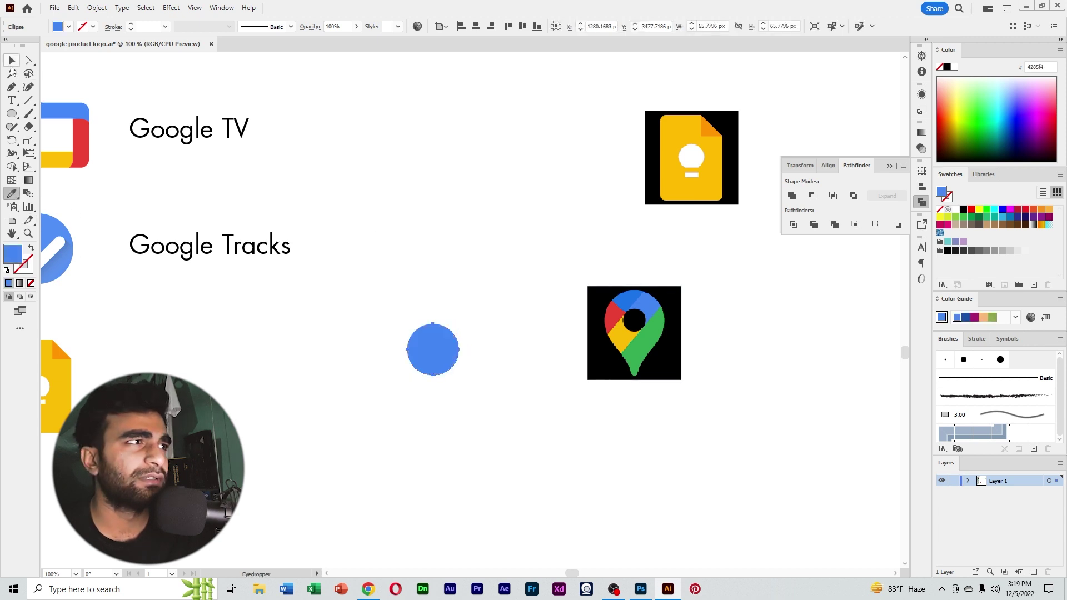
Step: Place the blue circle next to the Maps reference and scale it to about 77 px to match the pin's head
drag(460, 377, 532, 337)
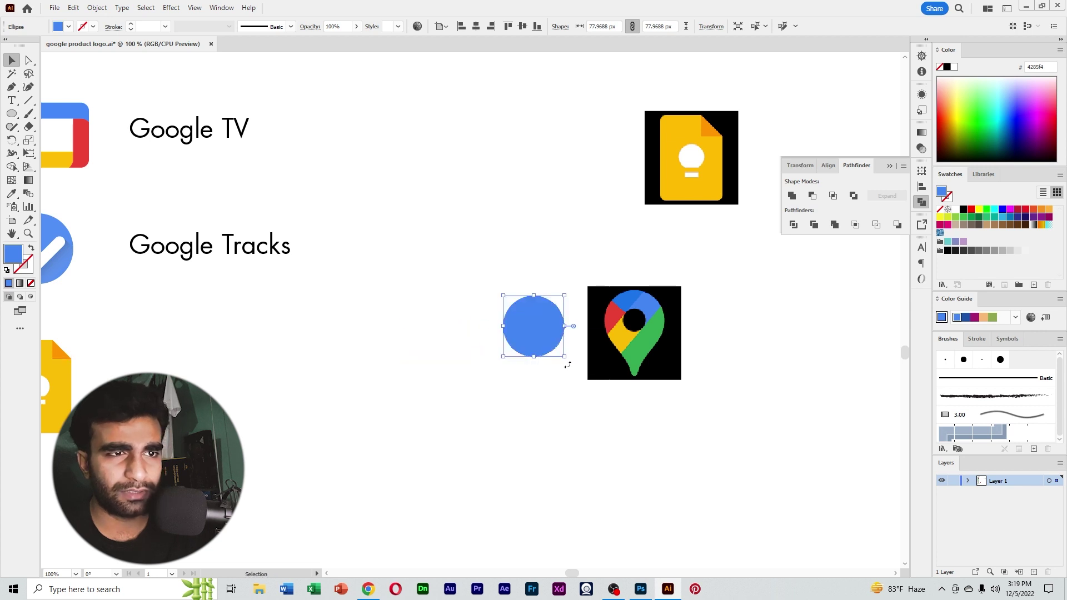
click(581, 375)
ctrl+click(560, 336)
ctrl+click(528, 332)
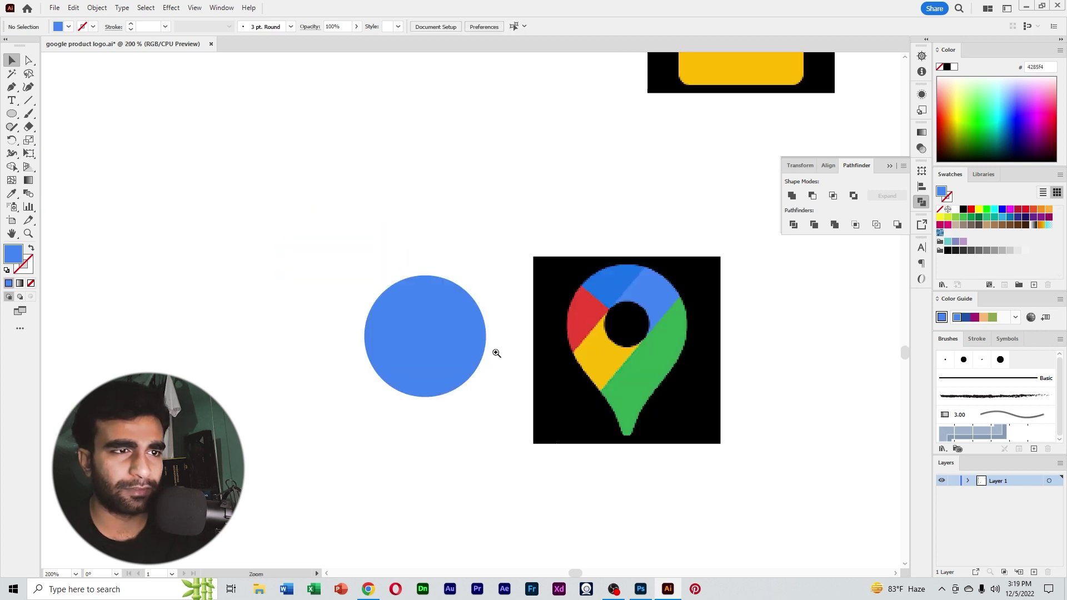
click(467, 355)
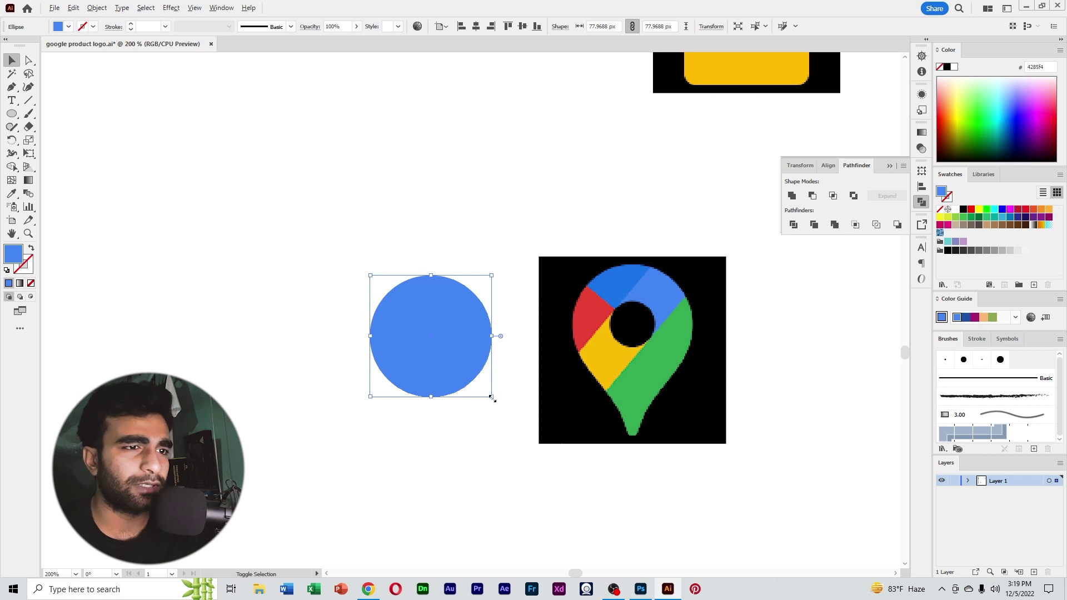
drag(491, 396, 553, 399)
click(554, 408)
click(507, 358)
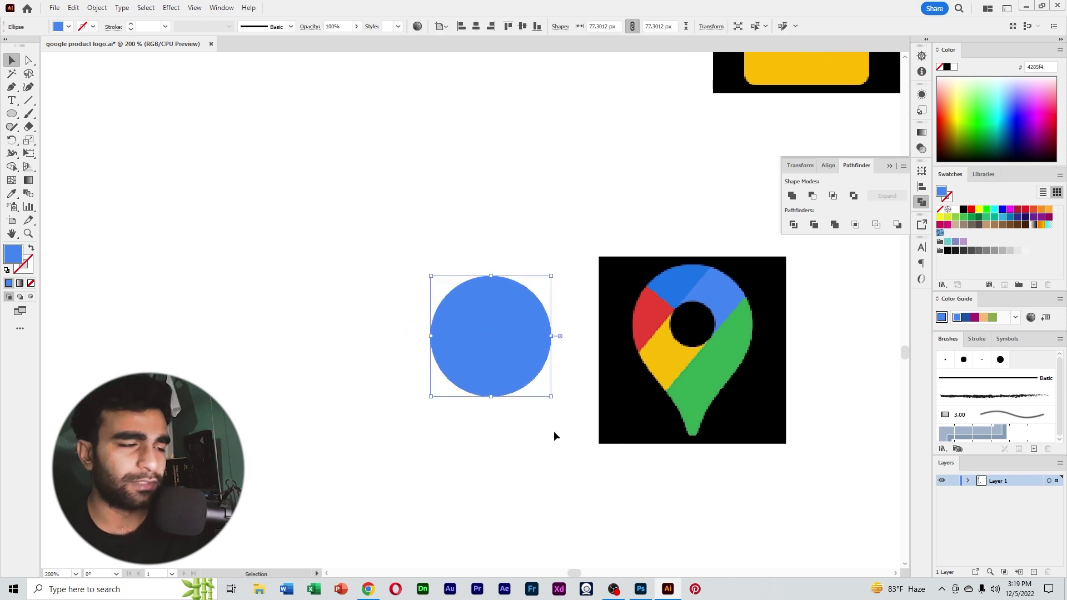
Step: Duplicate the blue circle in place, shrink the copy about its center to about 37 px and fill it with the pin's yellow
key(a)
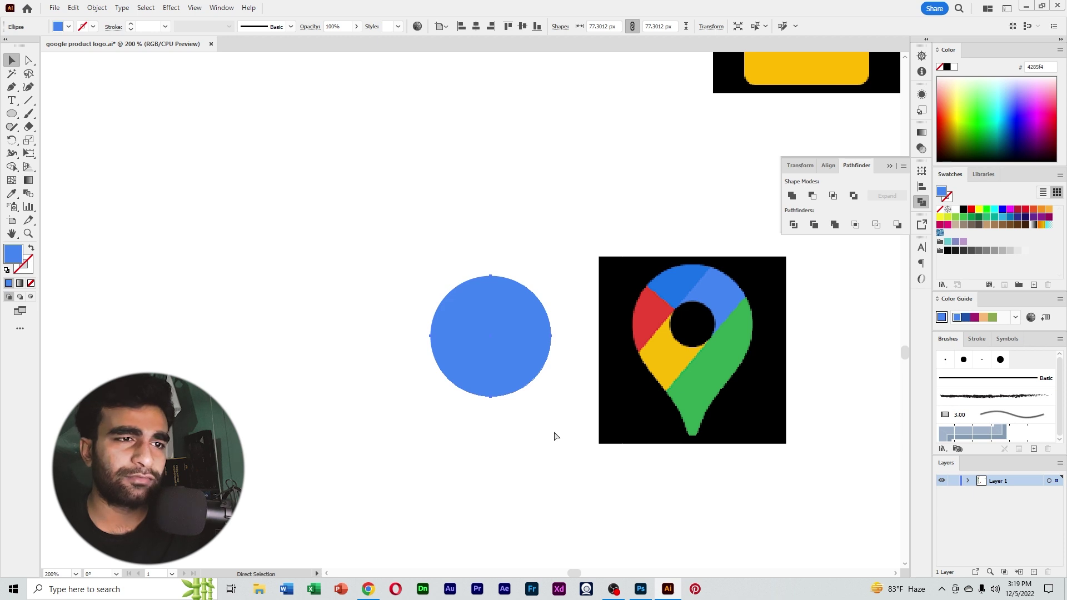
key(v)
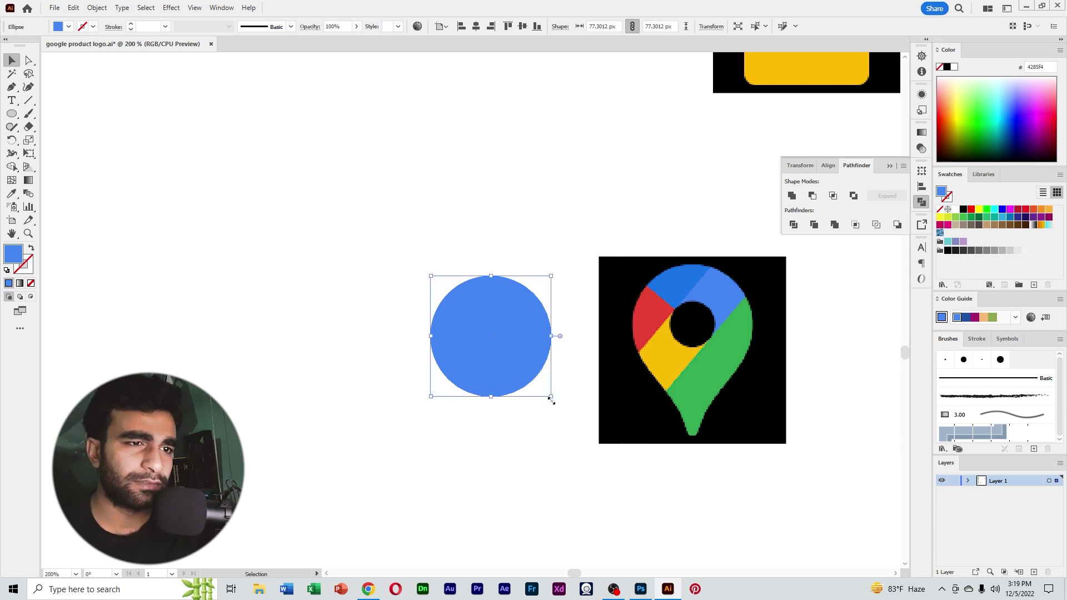
drag(550, 399, 528, 375)
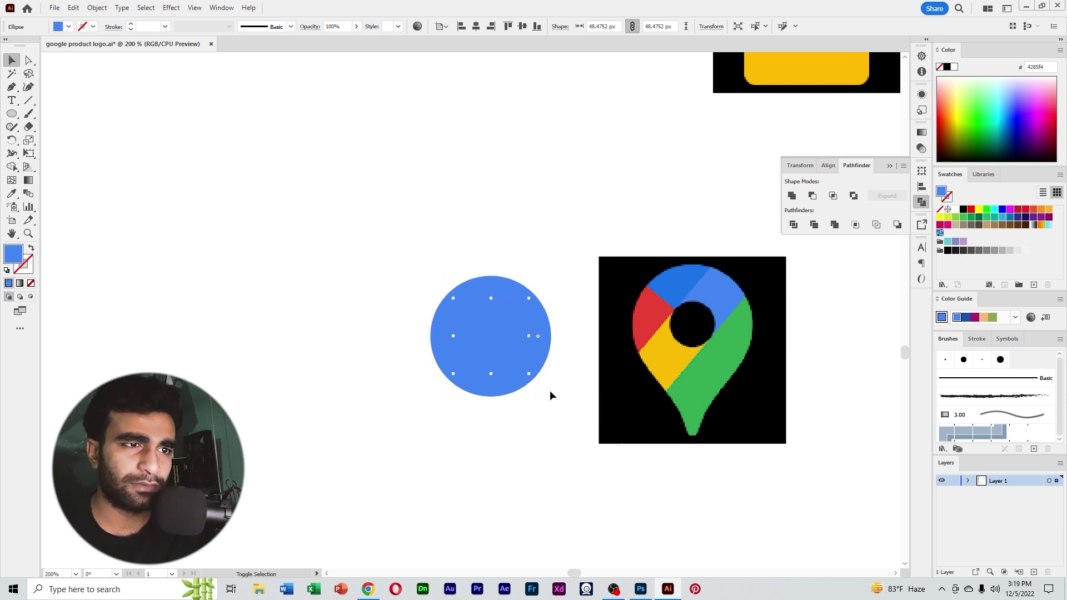
click(12, 193)
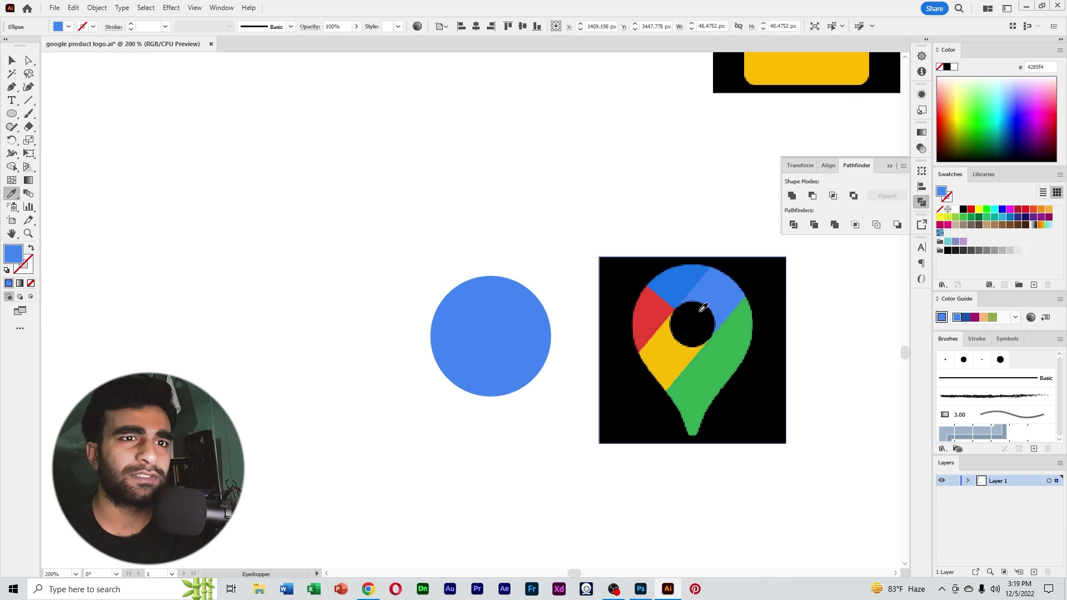
click(669, 340)
key(v)
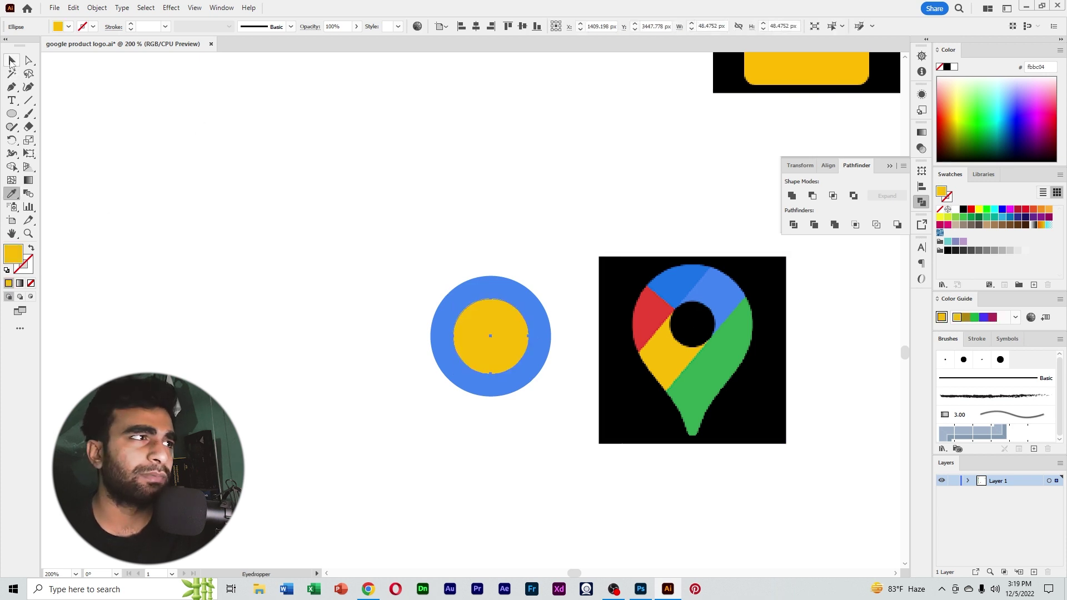
drag(528, 376, 520, 375)
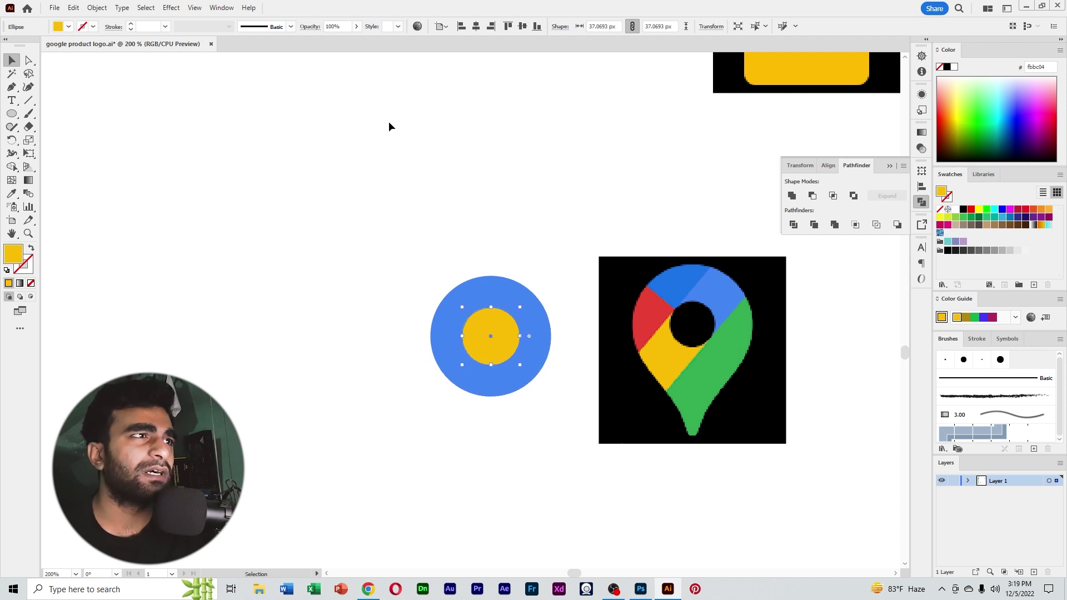
click(195, 7)
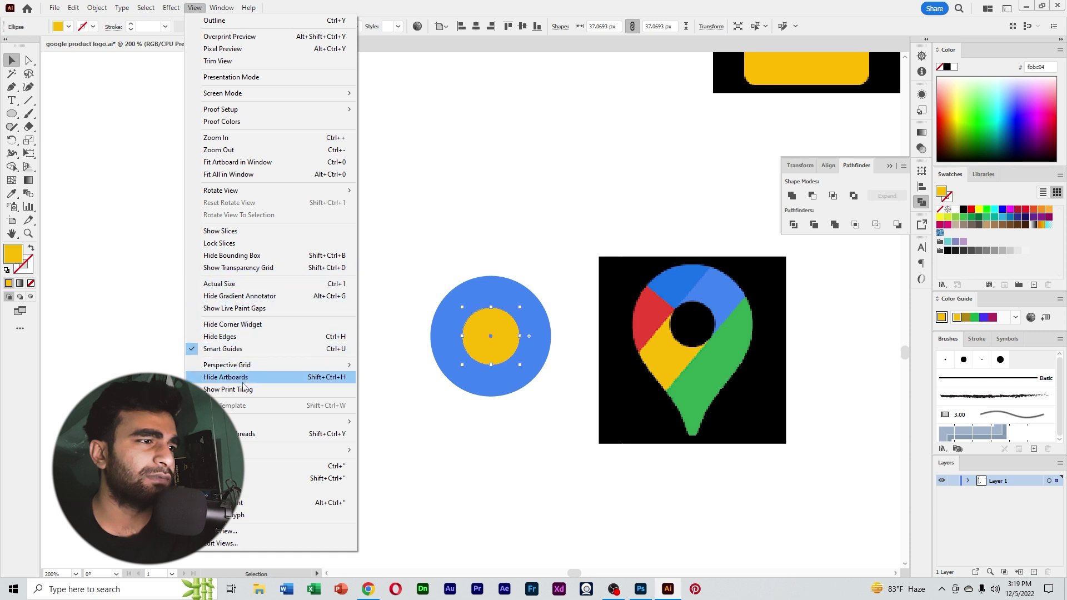
click(488, 341)
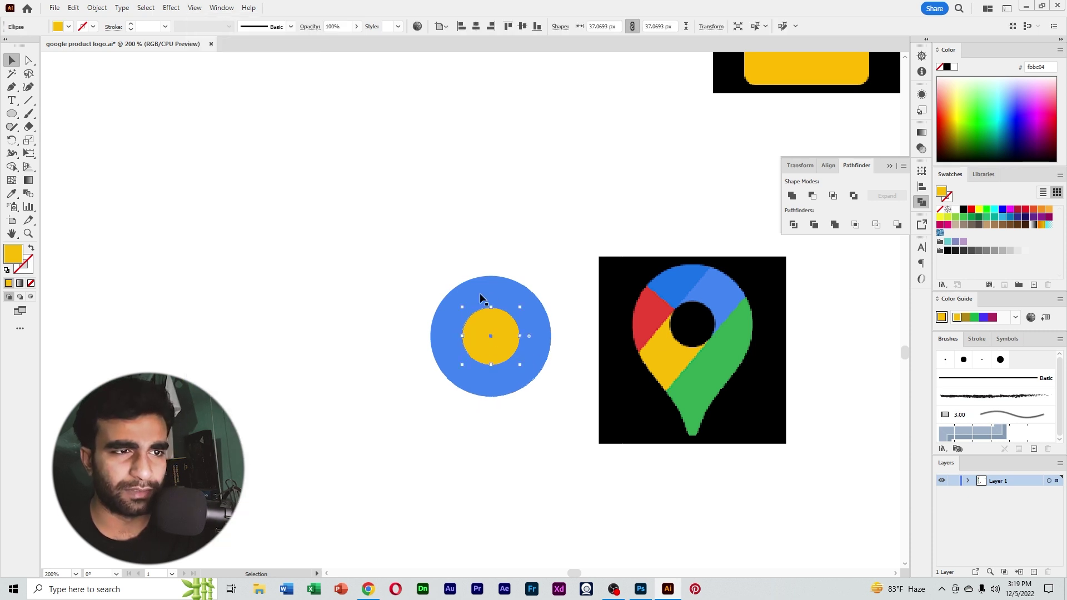
drag(517, 364, 316, 361)
key(a)
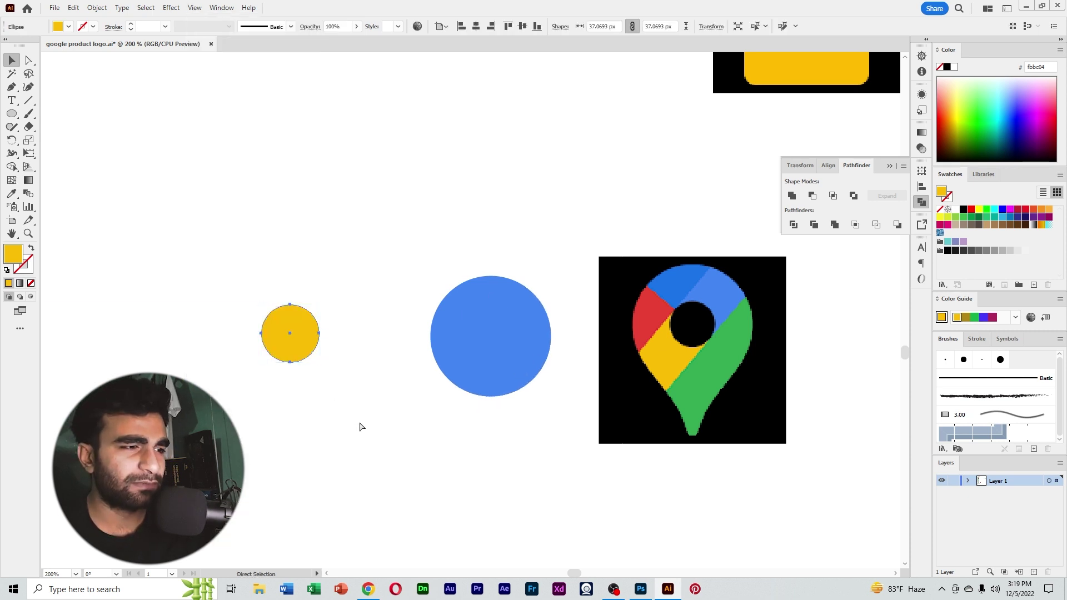
key(ctrl+z)
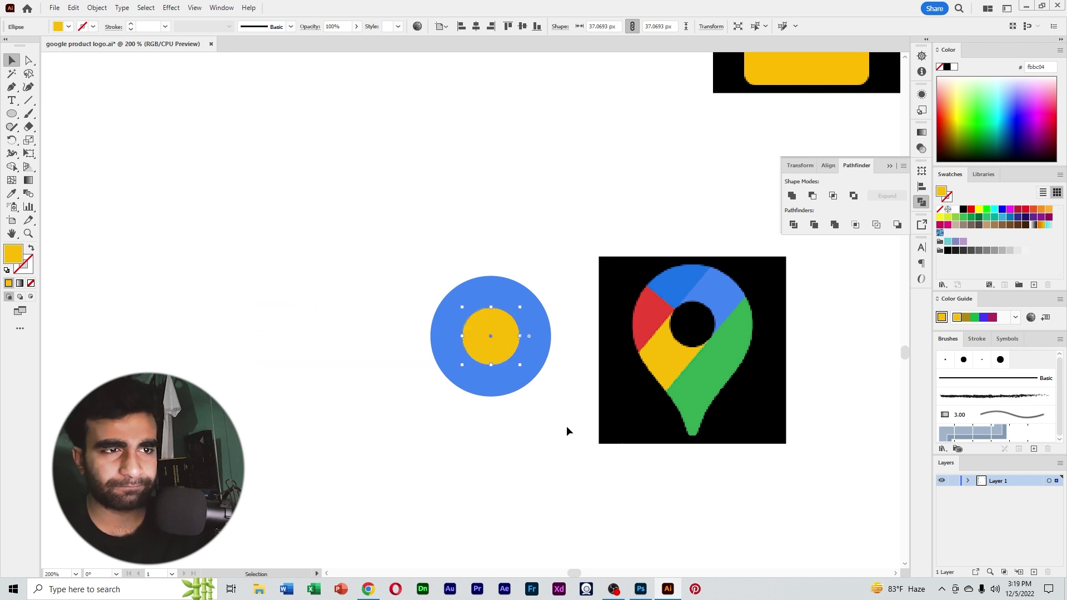
Step: Shrink the yellow circle to the size of the pin's hole and subtract it from the blue circle with Minus Front
click(567, 428)
key(v)
click(500, 352)
drag(519, 365, 513, 358)
click(550, 404)
drag(564, 423, 439, 279)
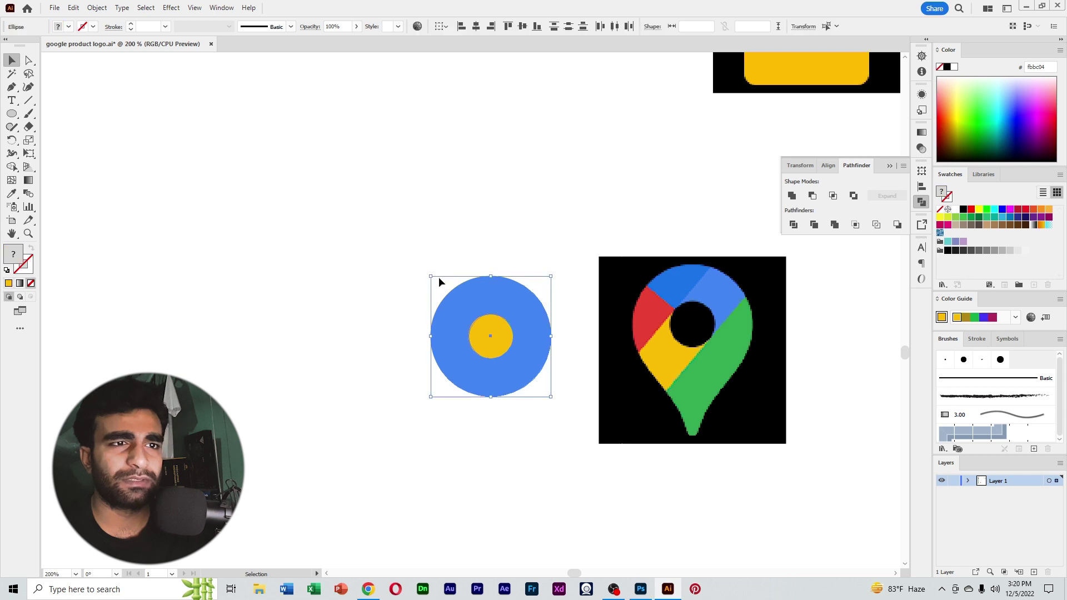
click(811, 196)
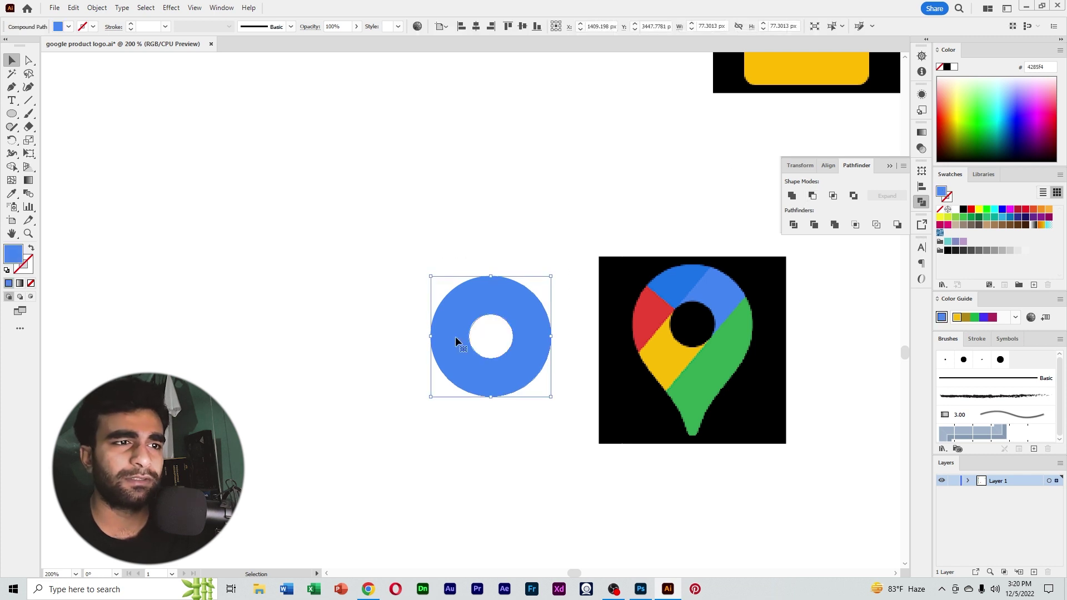
Step: Create a three-sided polygon with a radius of 18.5134 px below the blue ring
drag(525, 432, 510, 415)
ctrl+alt+click(508, 390)
drag(504, 371, 517, 395)
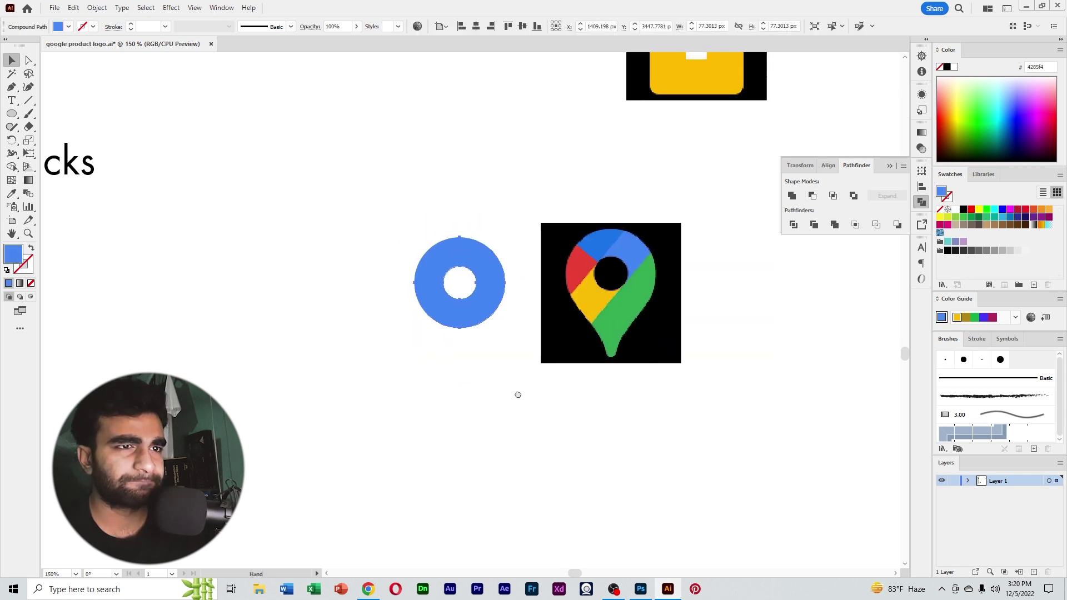
click(369, 293)
click(11, 114)
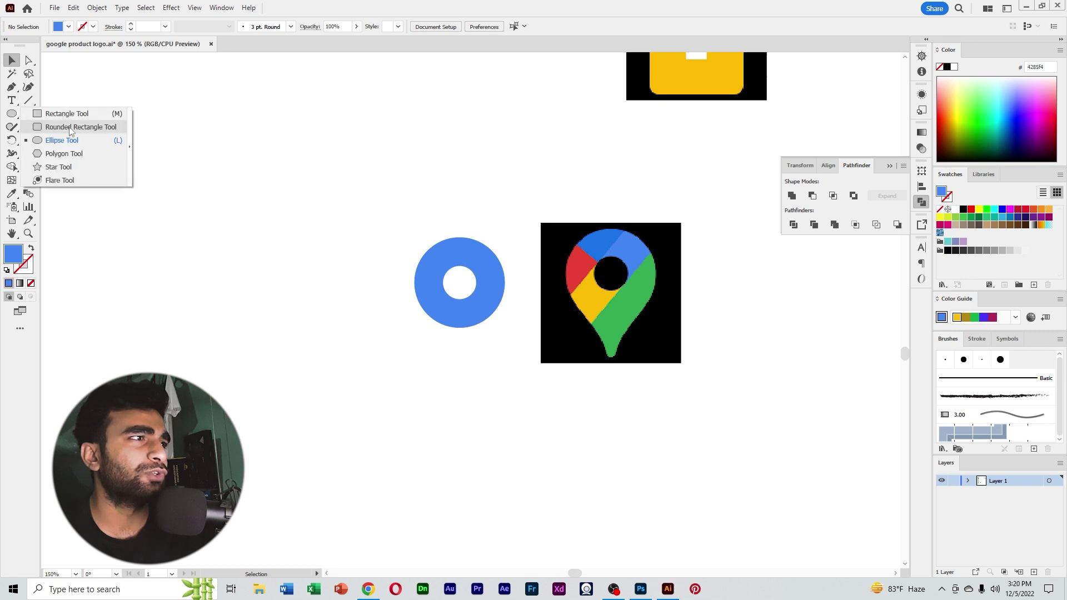
click(57, 154)
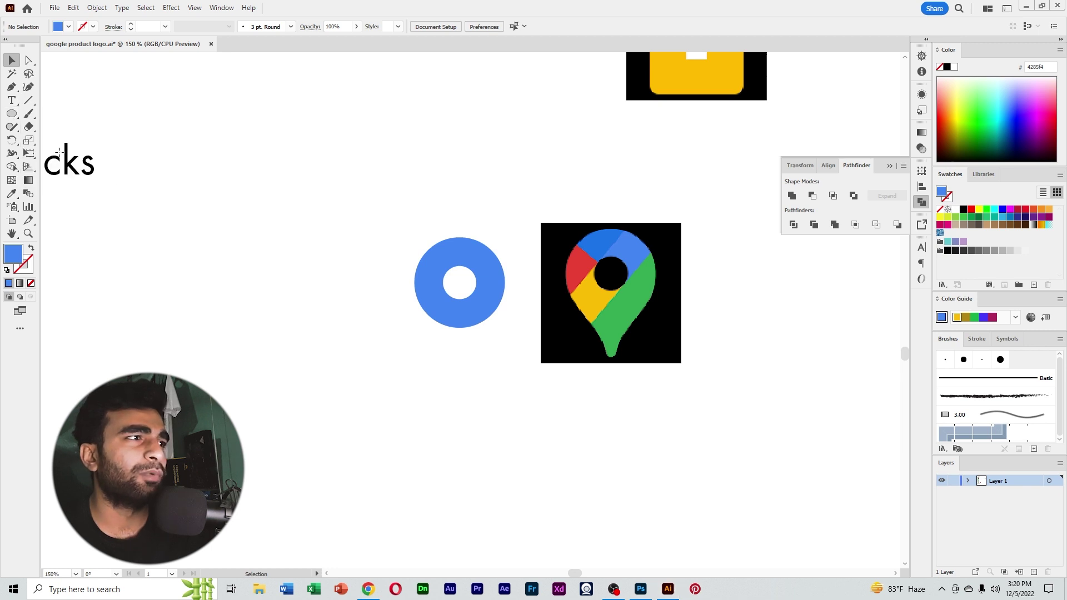
click(443, 364)
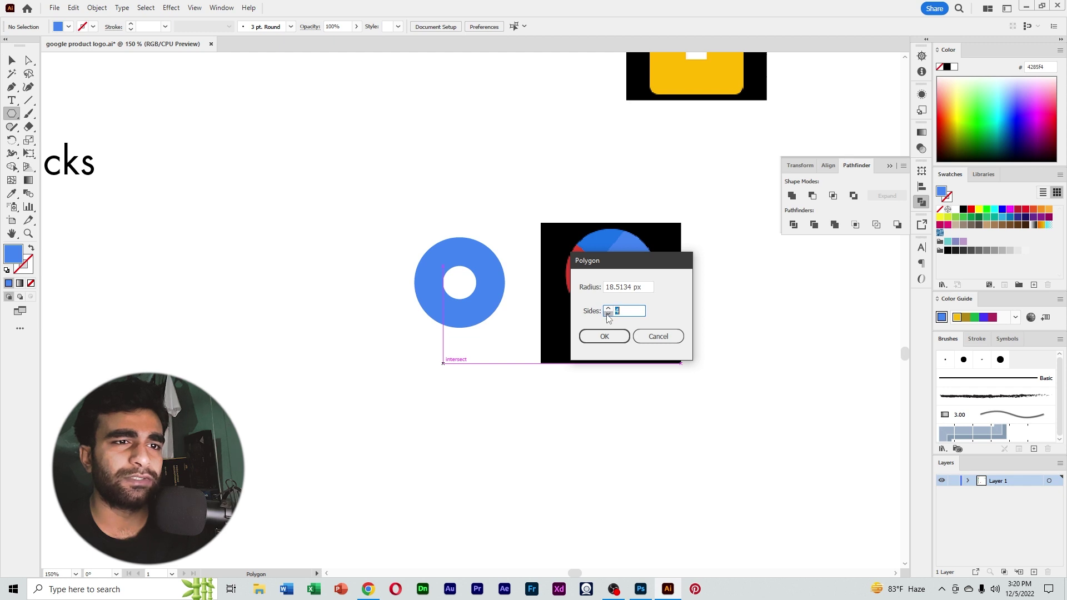
click(608, 314)
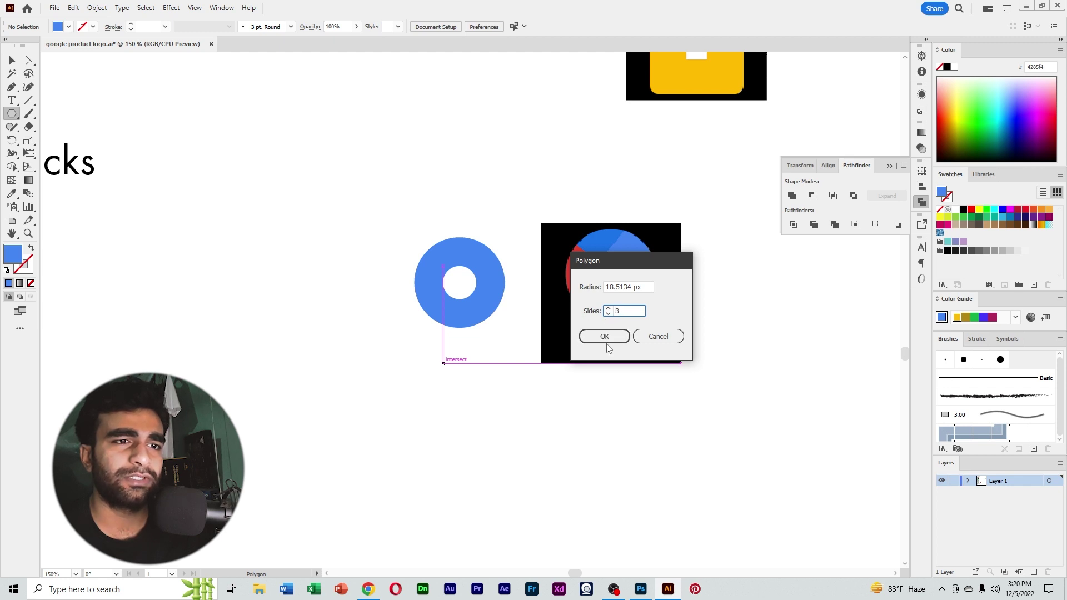
click(604, 337)
click(11, 60)
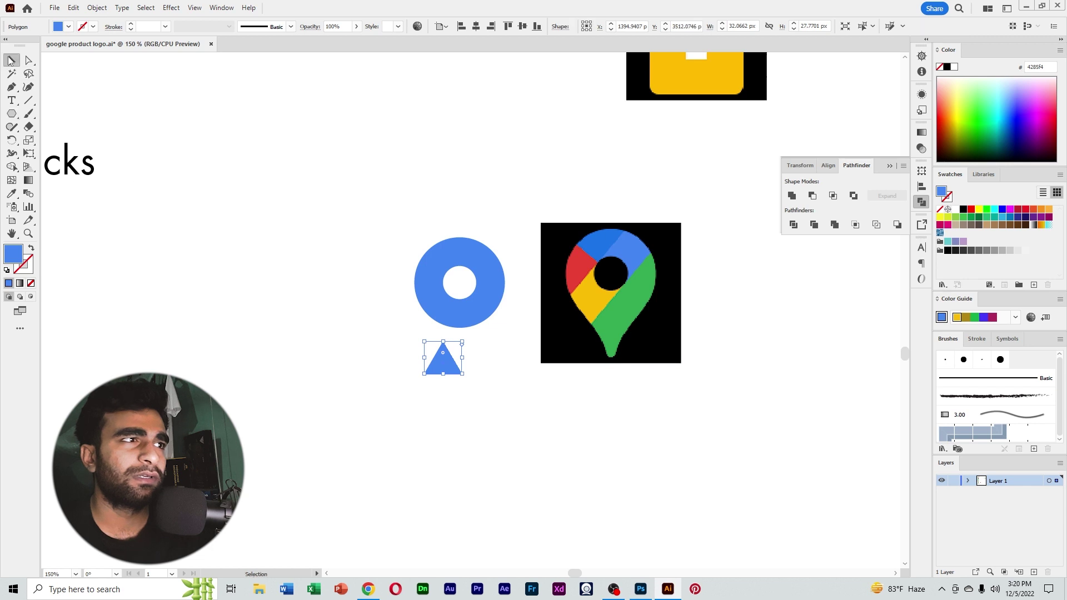
Step: Enlarge the triangle, flip it to point downward and move it over the ring's lower edge as the pin's tip
drag(462, 374, 402, 343)
click(481, 411)
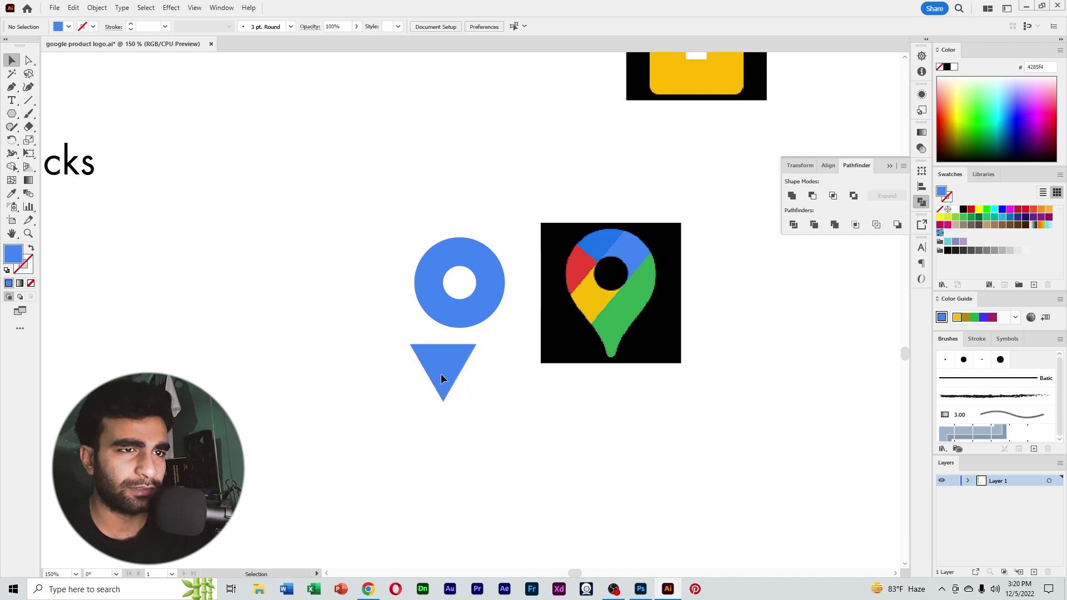
drag(441, 373, 454, 334)
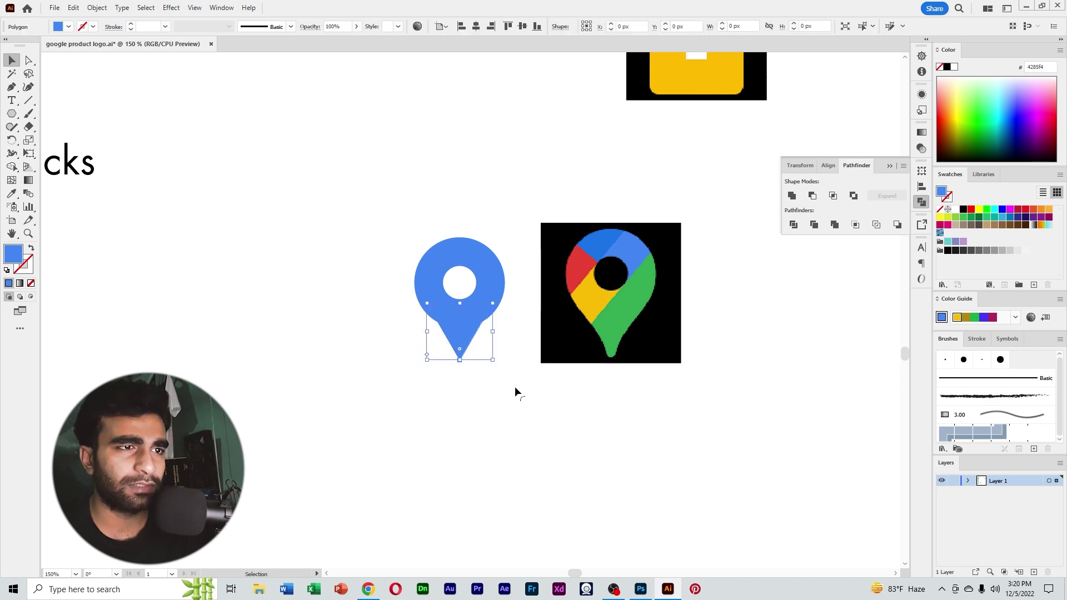
Step: Align the ring and the triangle to each other on their horizontal centers
drag(498, 379, 464, 282)
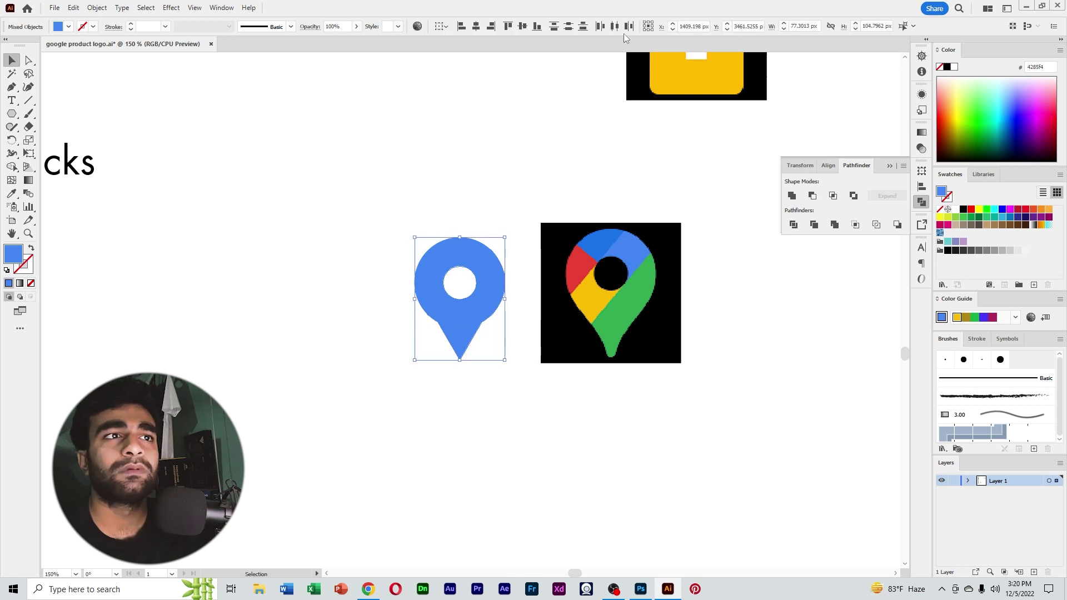
click(477, 27)
click(458, 119)
click(463, 337)
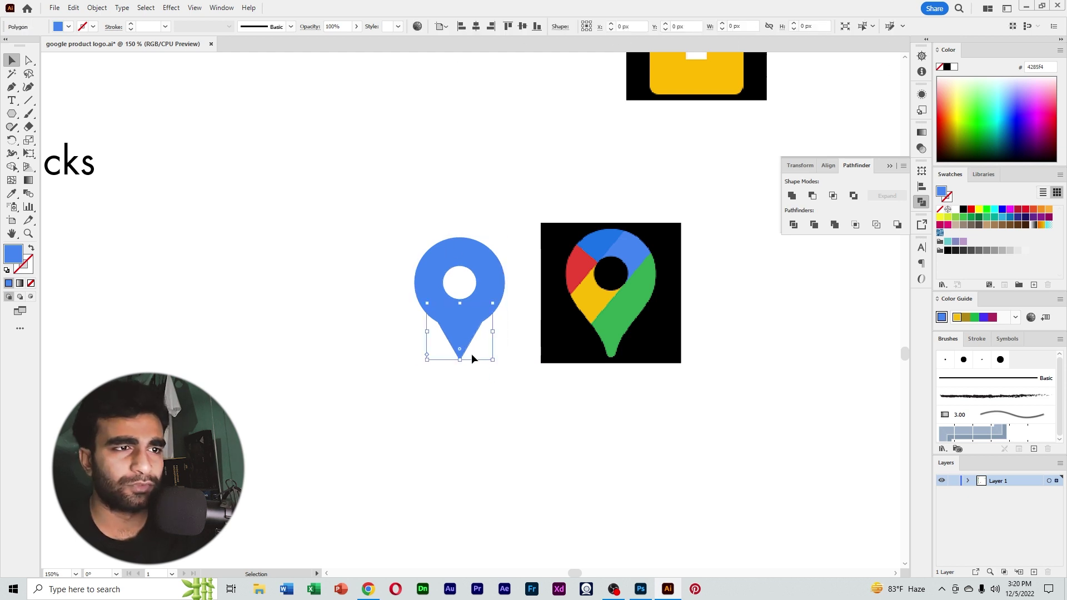
click(493, 371)
Step: Place a spare copy of the ring and triangle above the original pin, then select the original pin's shapes
drag(498, 378, 412, 242)
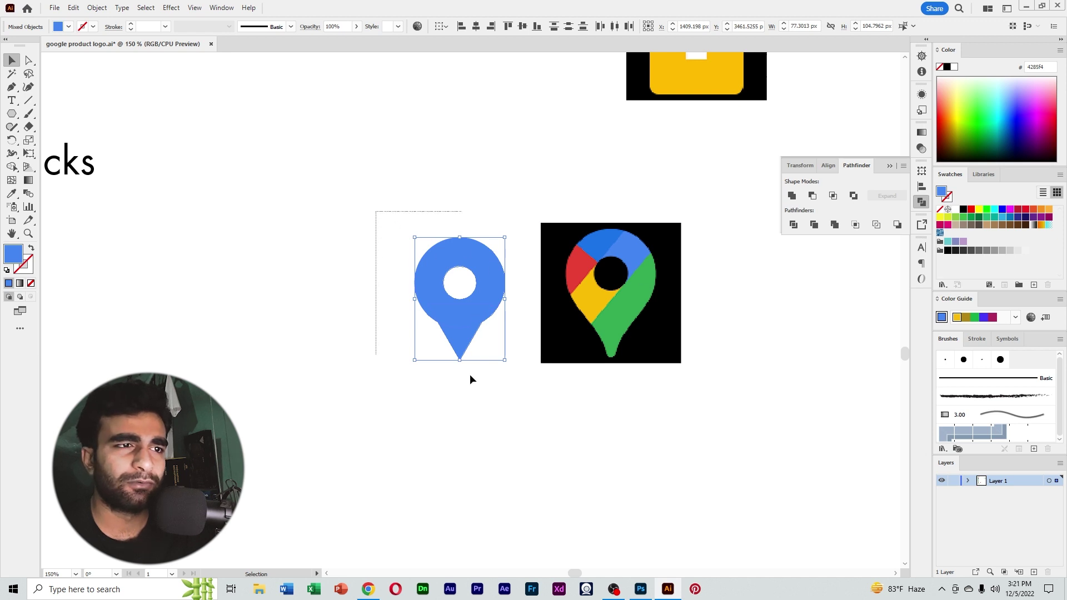
drag(478, 332, 543, 146)
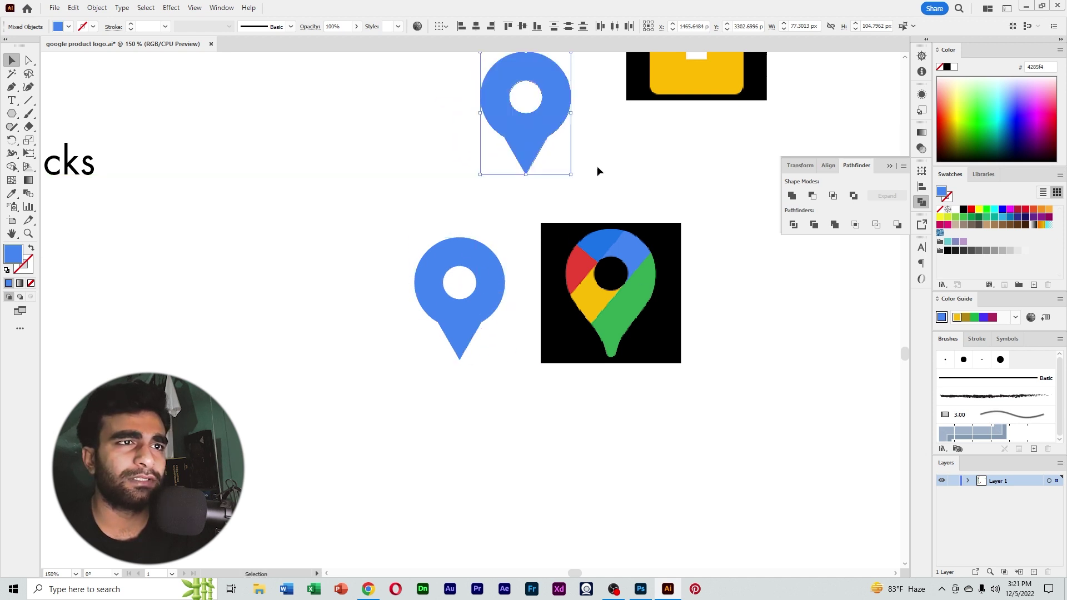
click(376, 221)
drag(376, 217, 508, 407)
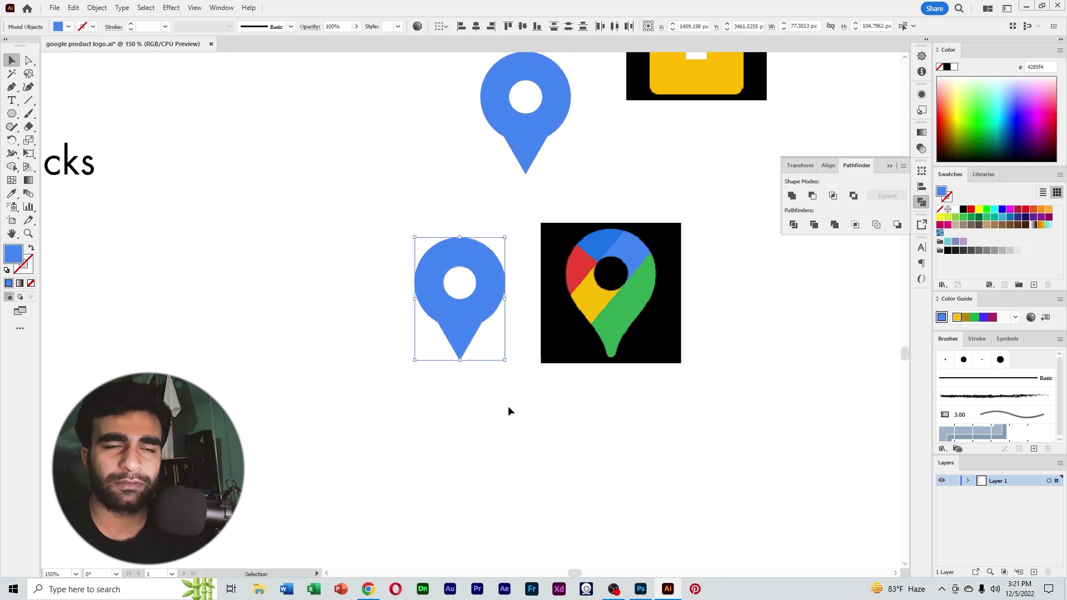
Step: Unite the ring and triangle into one pin shape and round the two inward corners where the ring meets the tip
click(792, 197)
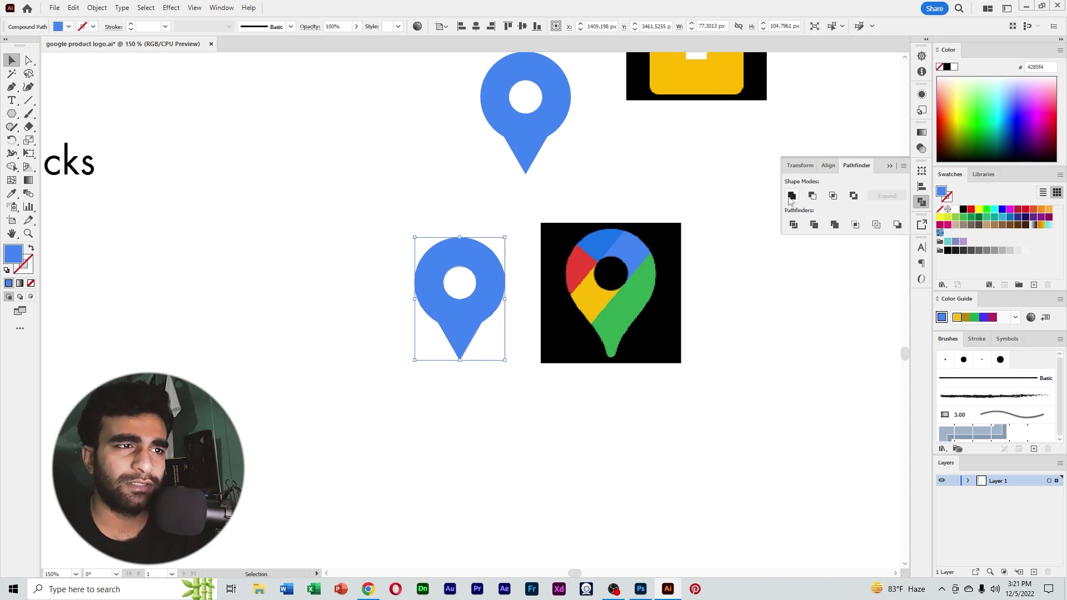
alt+scroll(484, 333, up, 1)
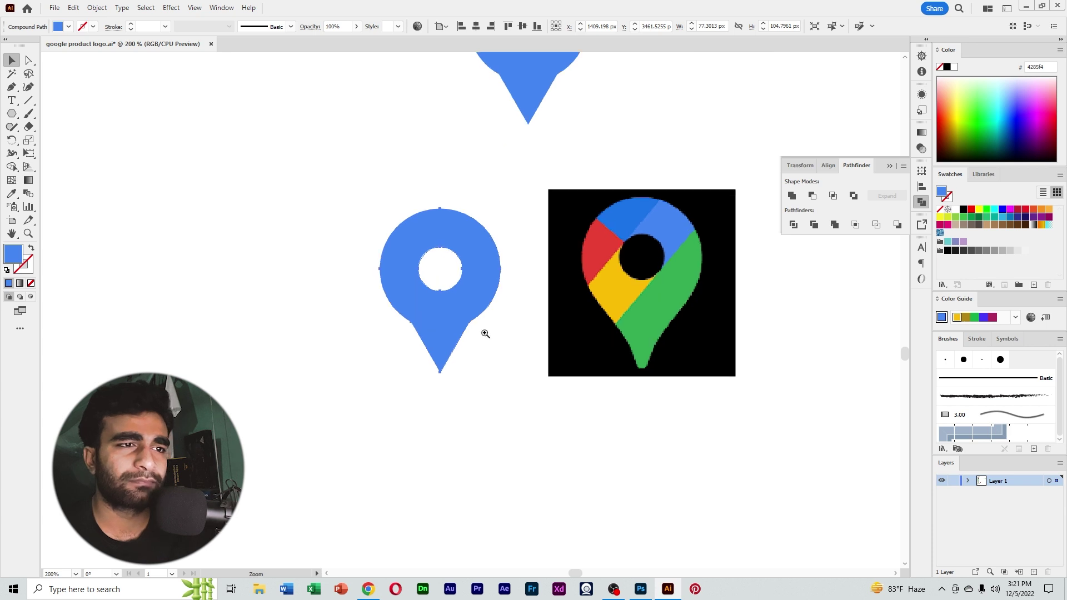
click(29, 61)
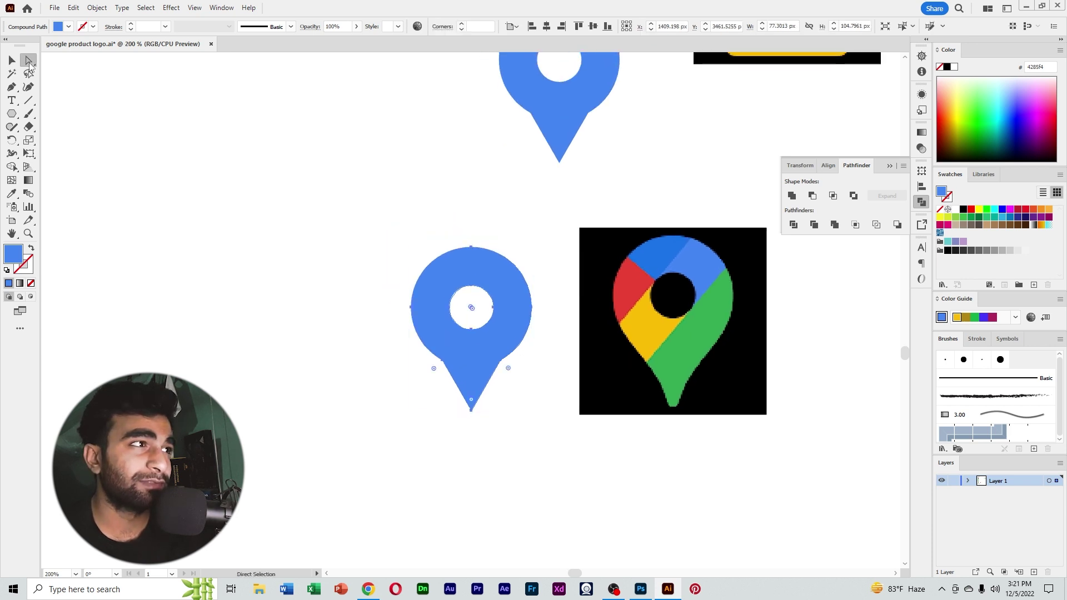
click(434, 367)
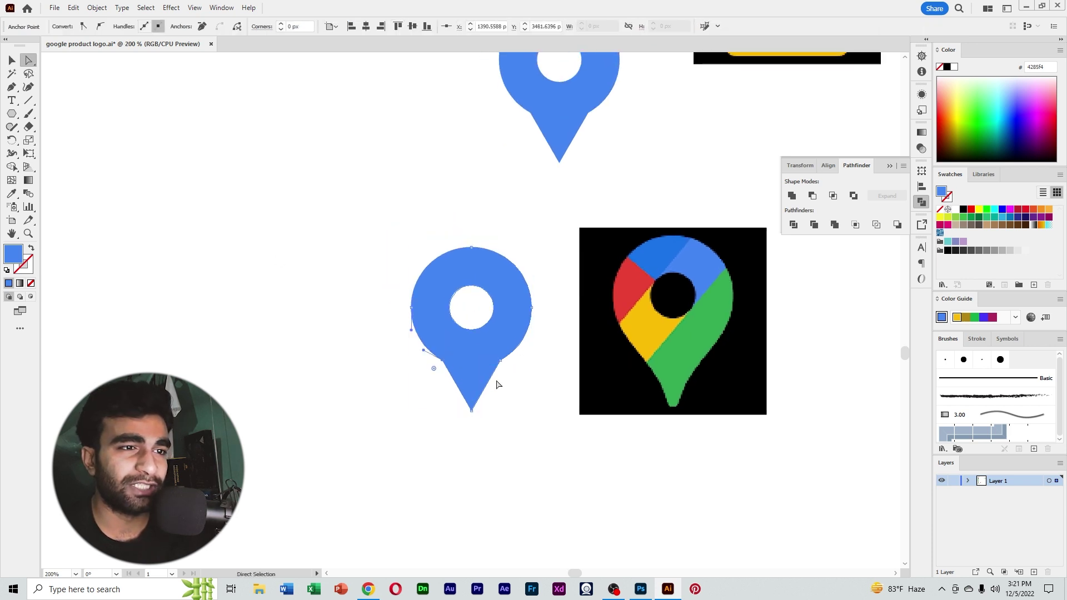
click(501, 362)
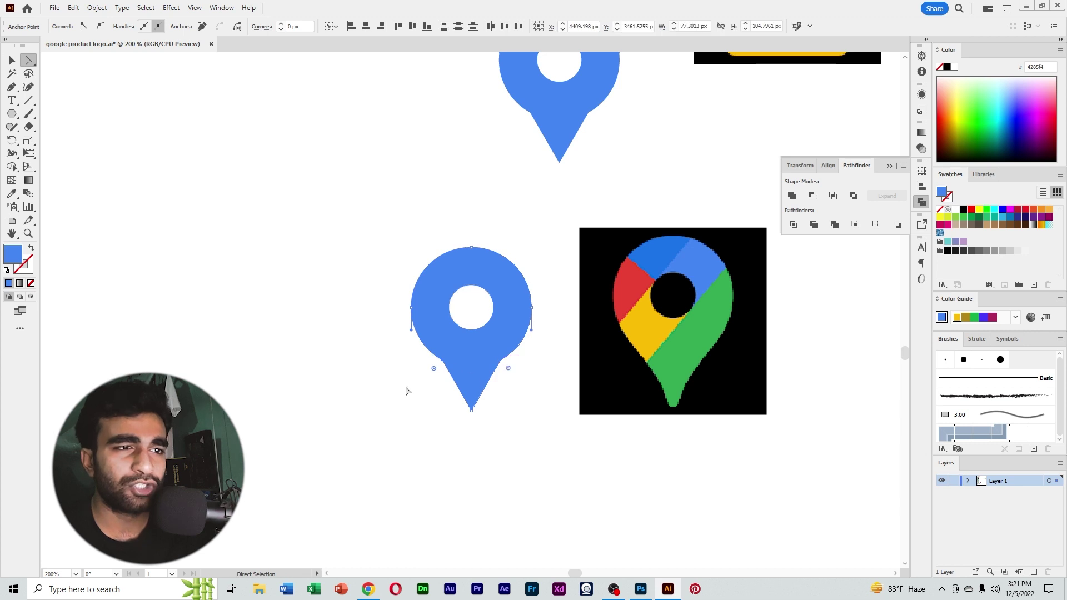
click(405, 385)
click(443, 364)
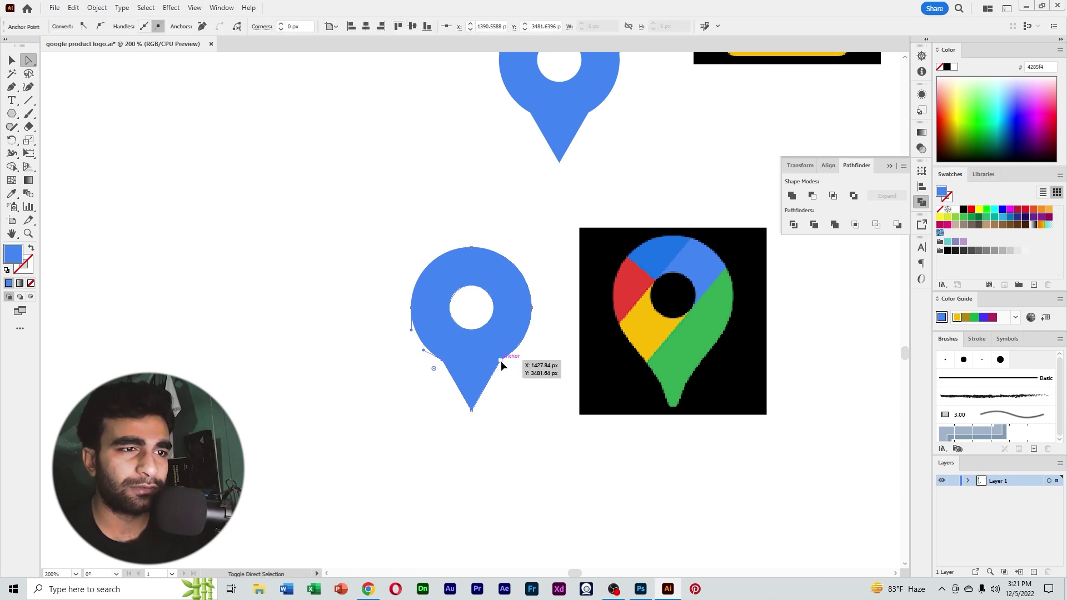
drag(507, 369, 624, 462)
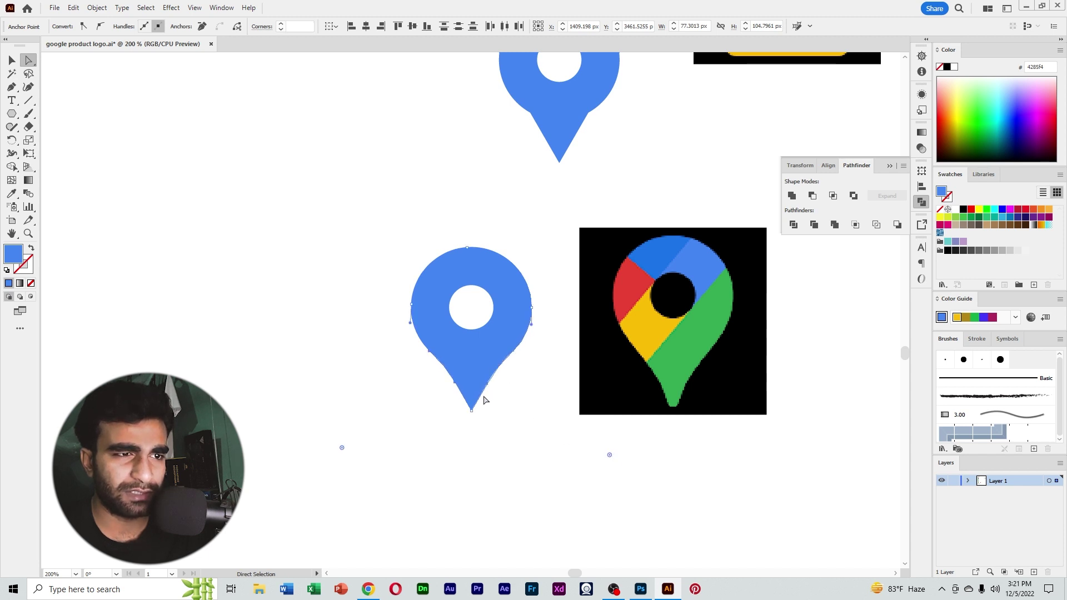
click(486, 382)
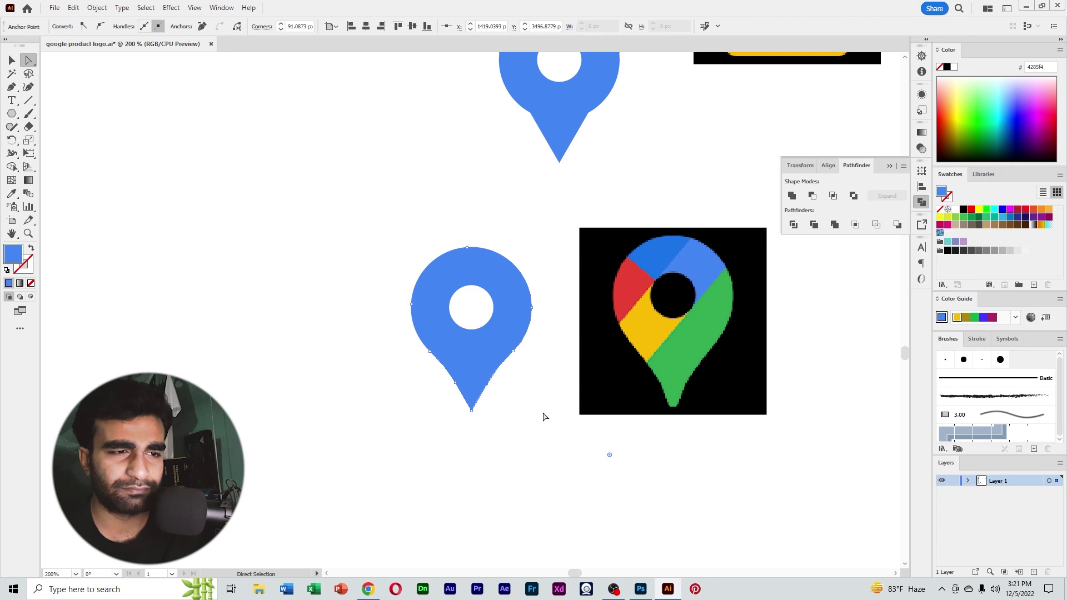
click(457, 382)
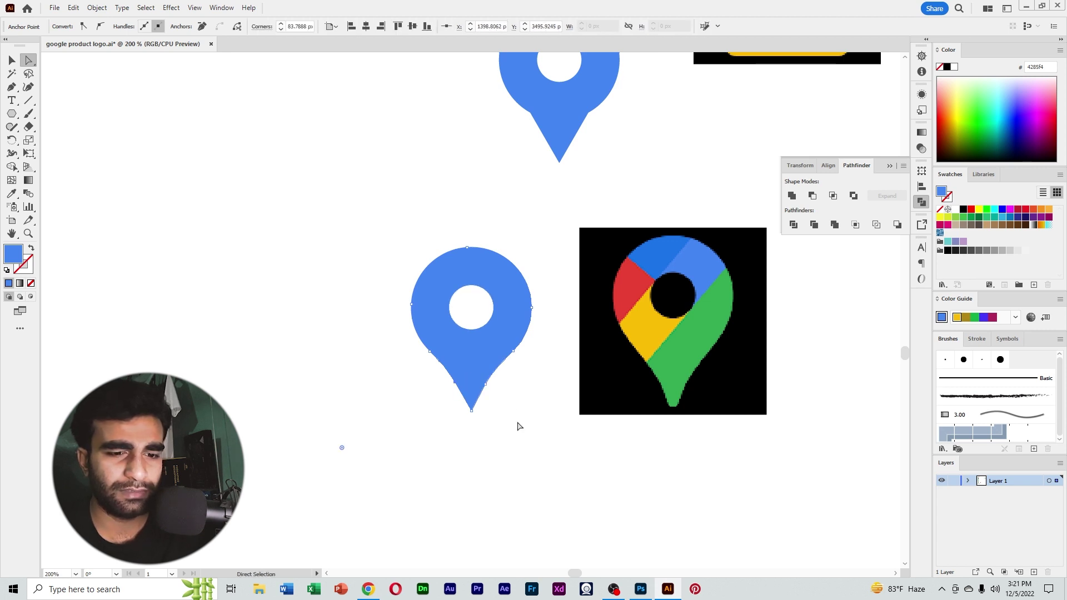
click(516, 427)
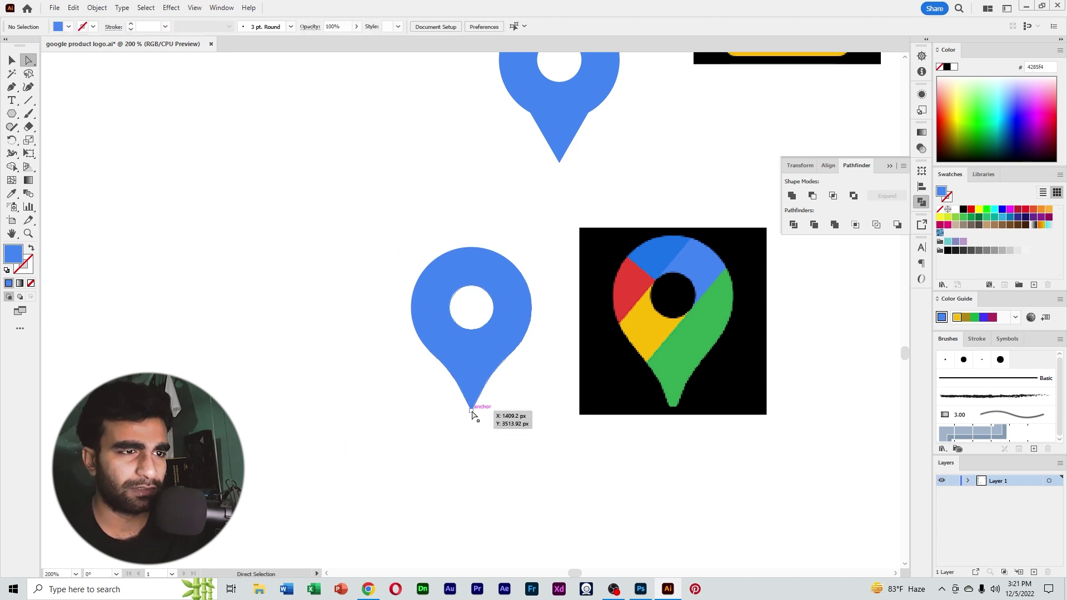
Step: Round the pin's sharp bottom point with a corner radius of about 4.39 px
click(471, 410)
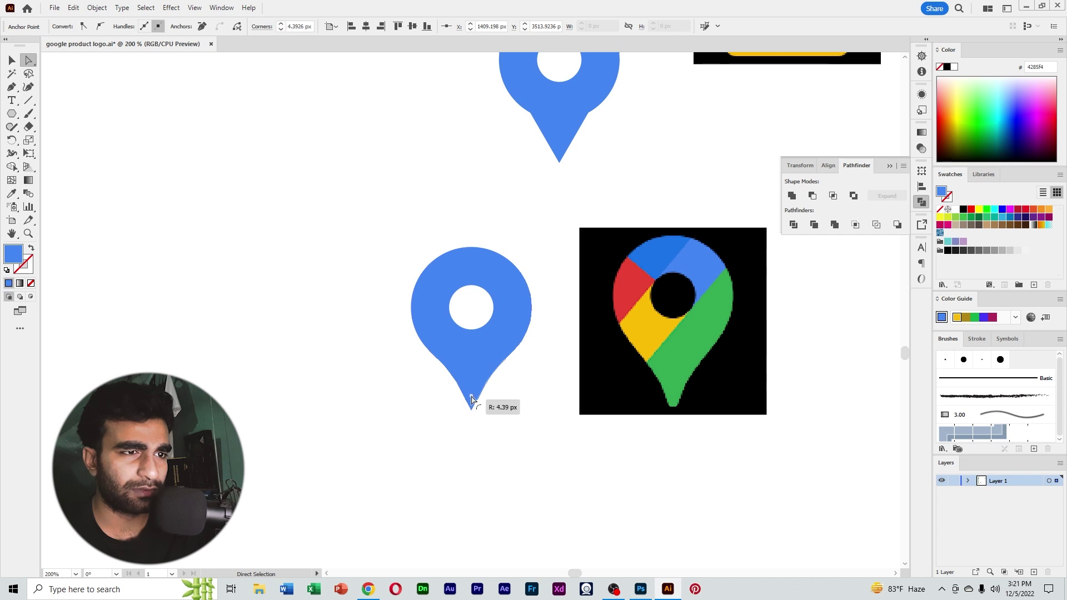
click(511, 438)
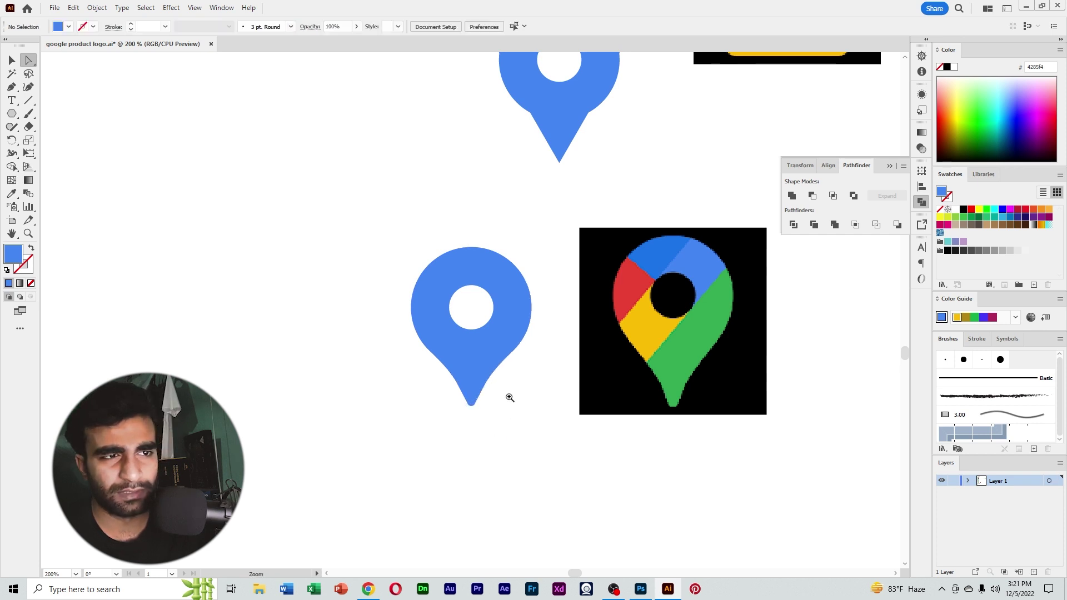
key(ctrl+minus)
scroll(483, 356, up, 1)
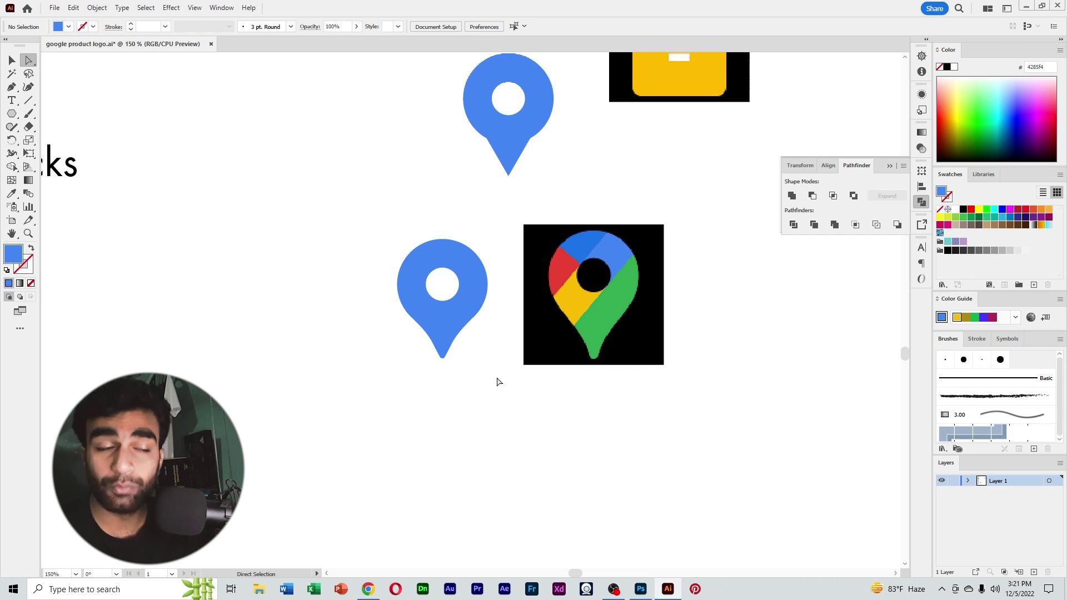
Step: Draw two parallel rising diagonal lines along either side of the pin's hole and a perpendicular diagonal through the hole's center
key(ctrl+plus)
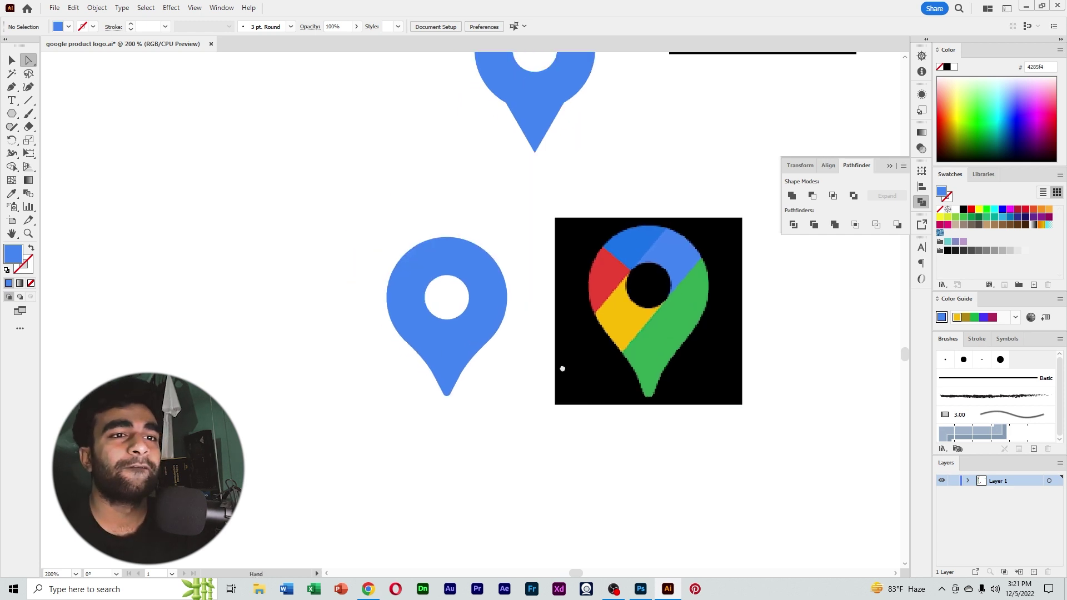
click(29, 100)
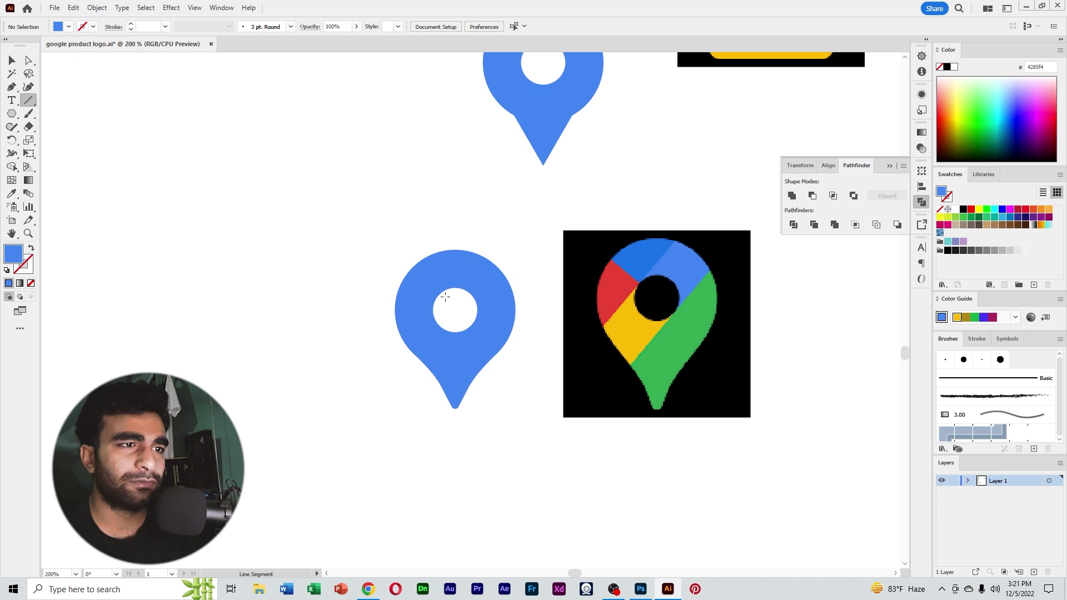
drag(441, 293, 502, 233)
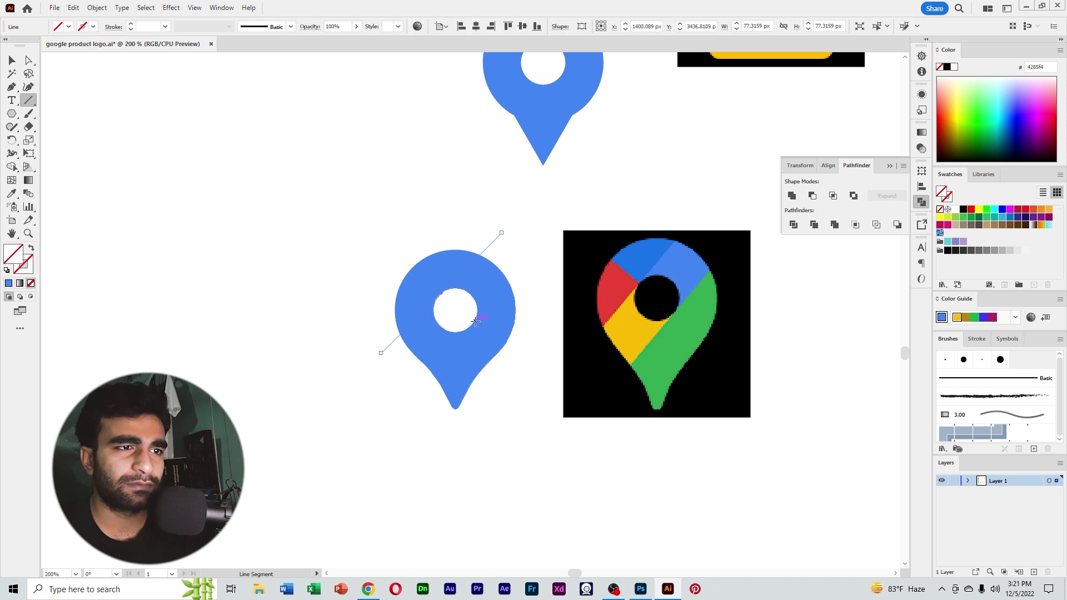
drag(481, 312, 538, 256)
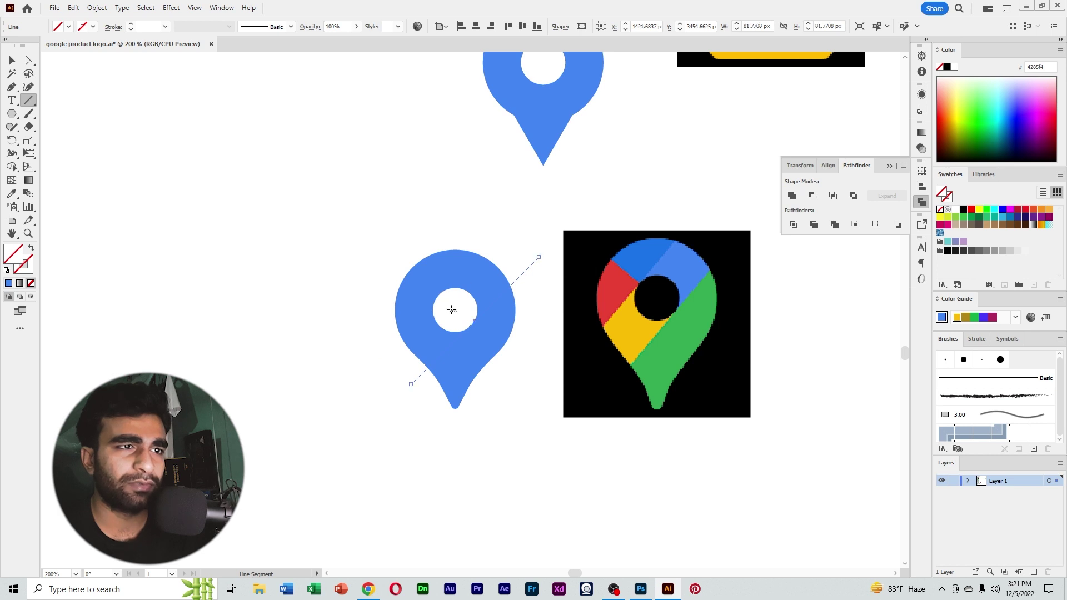
drag(454, 310, 397, 251)
key(v)
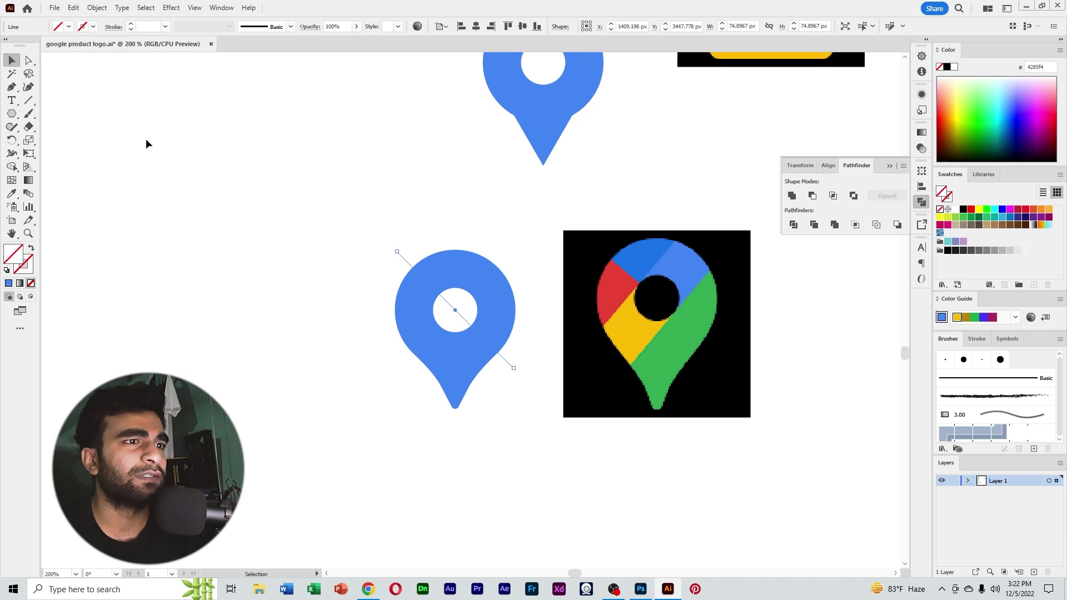
Step: Shift the perpendicular line up and outward, divide the pin along all three lines and ungroup the resulting pieces
drag(458, 313, 509, 398)
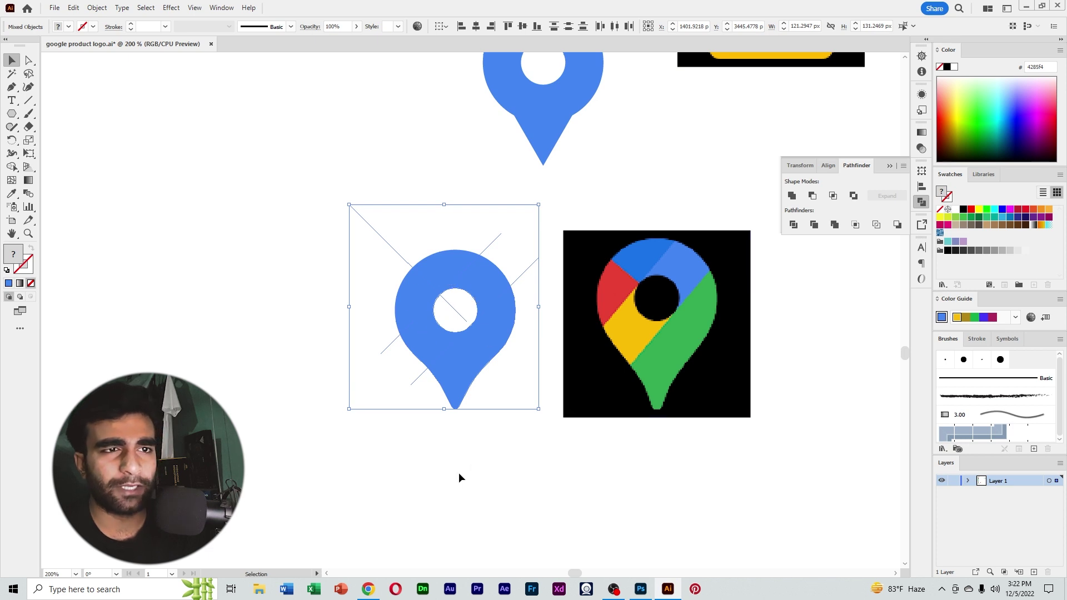
click(794, 225)
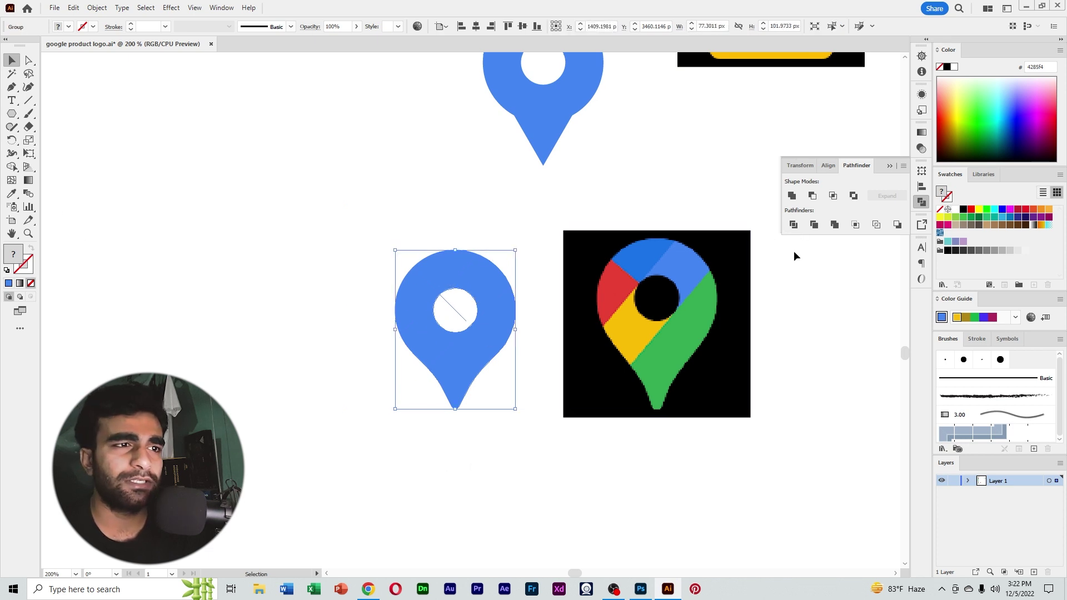
right_click(479, 315)
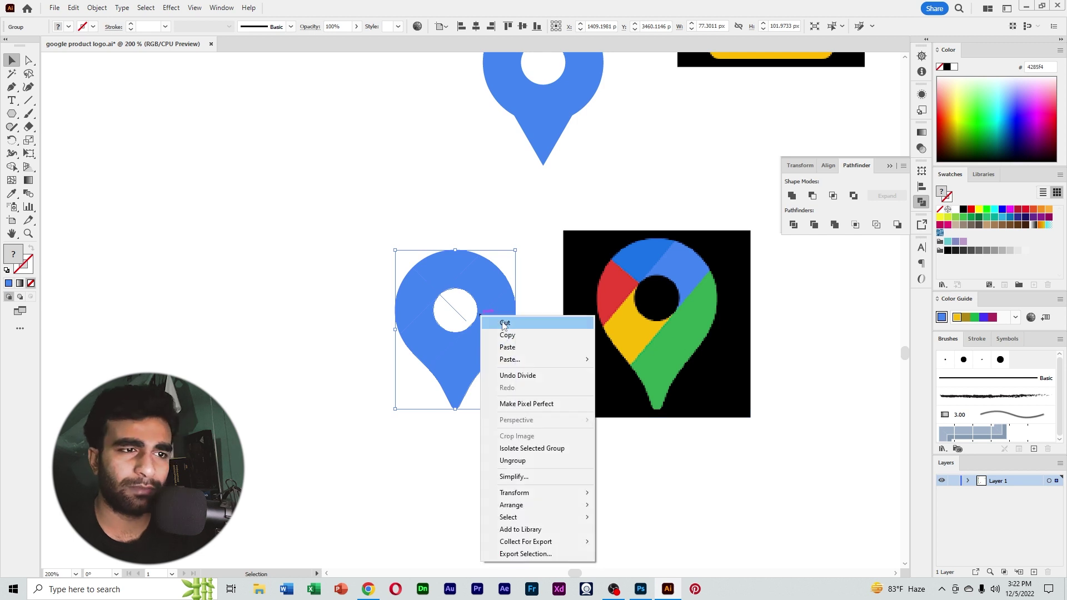
click(531, 461)
click(538, 464)
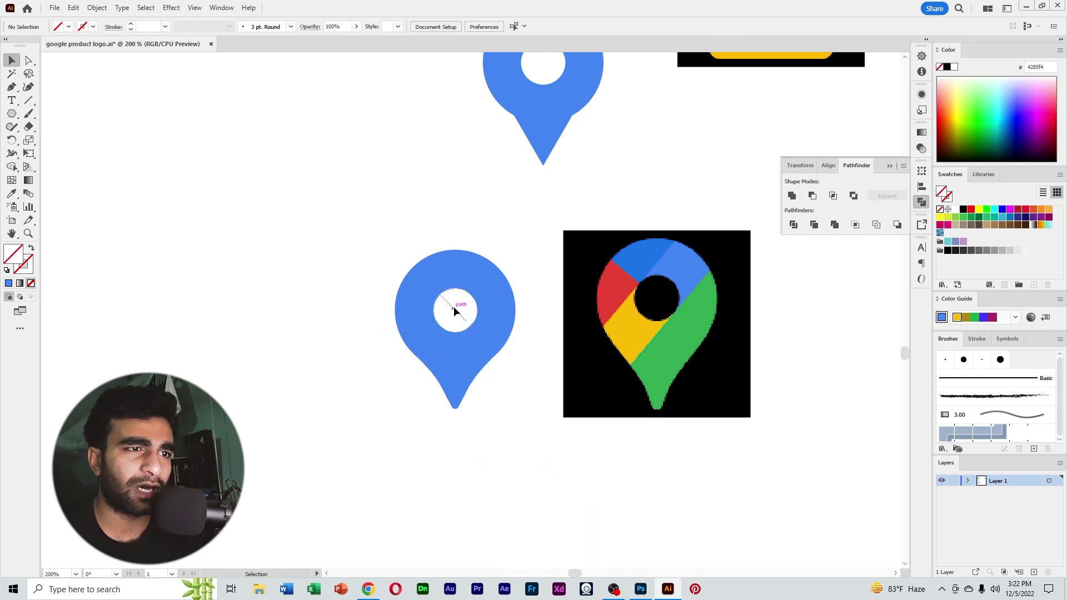
Step: Delete the leftover line segment inside the pin's hole
click(454, 310)
key(Delete)
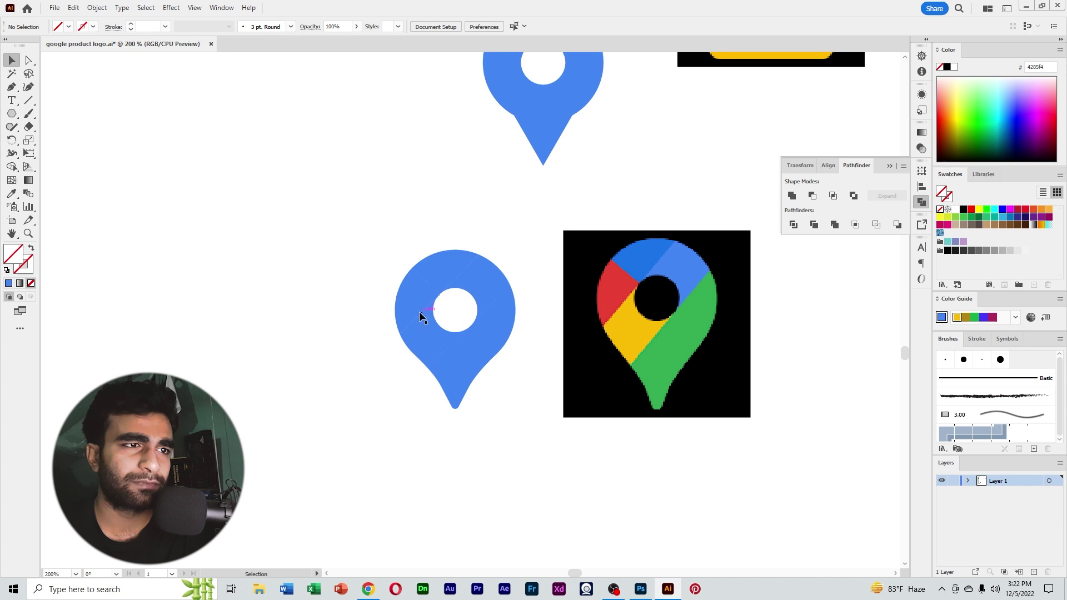
drag(353, 301, 374, 395)
drag(379, 216, 360, 281)
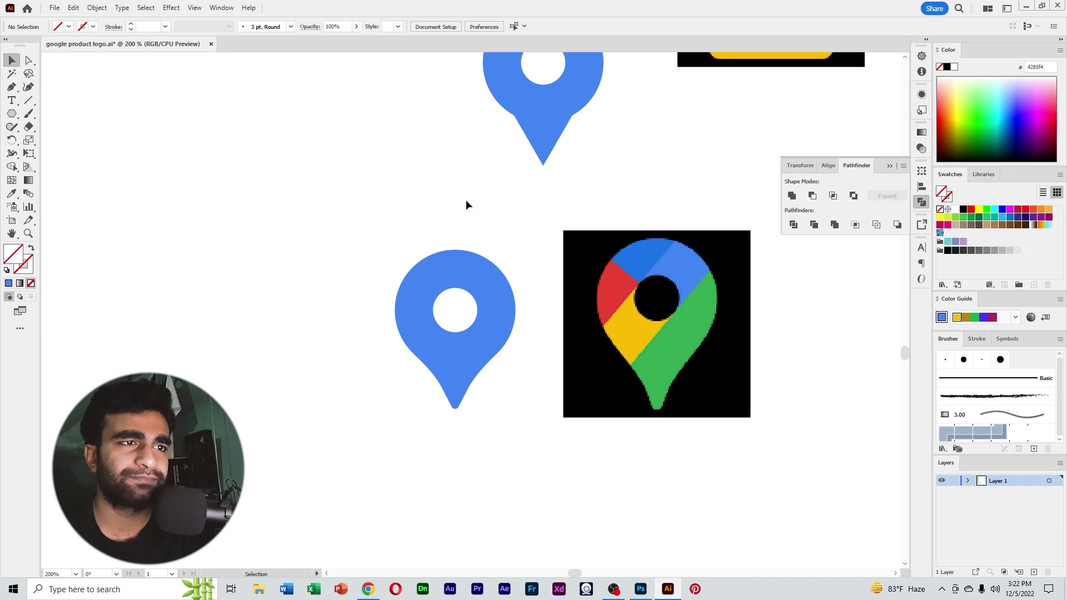
Step: Color the pin's top segment dark blue (1a73e8) and its left segment red (ea4335), sampling both from the reference icon
click(464, 267)
click(12, 193)
click(647, 248)
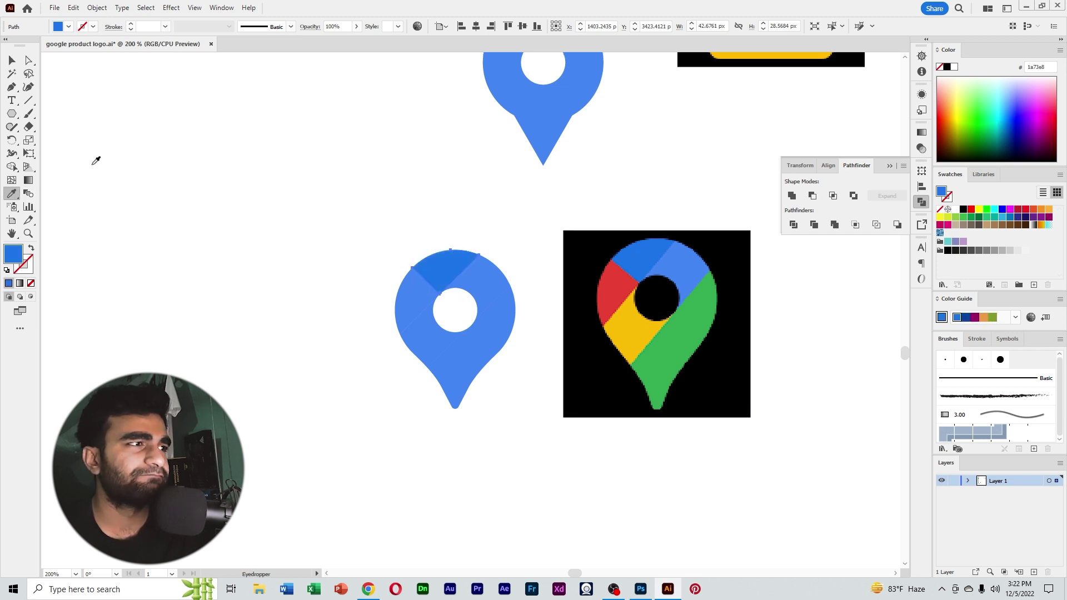
key(v)
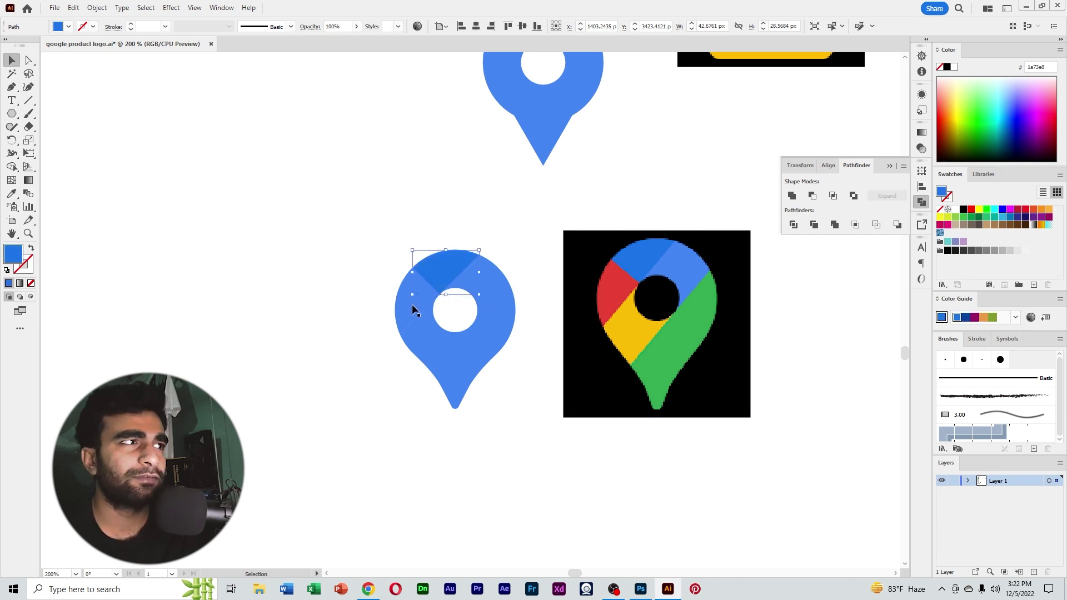
click(412, 305)
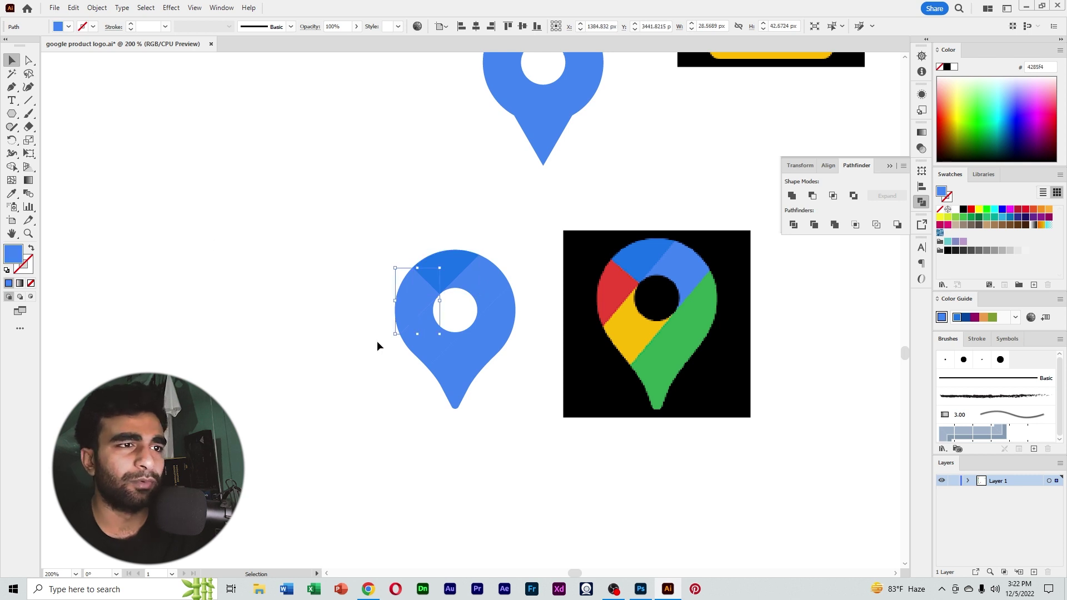
key(i)
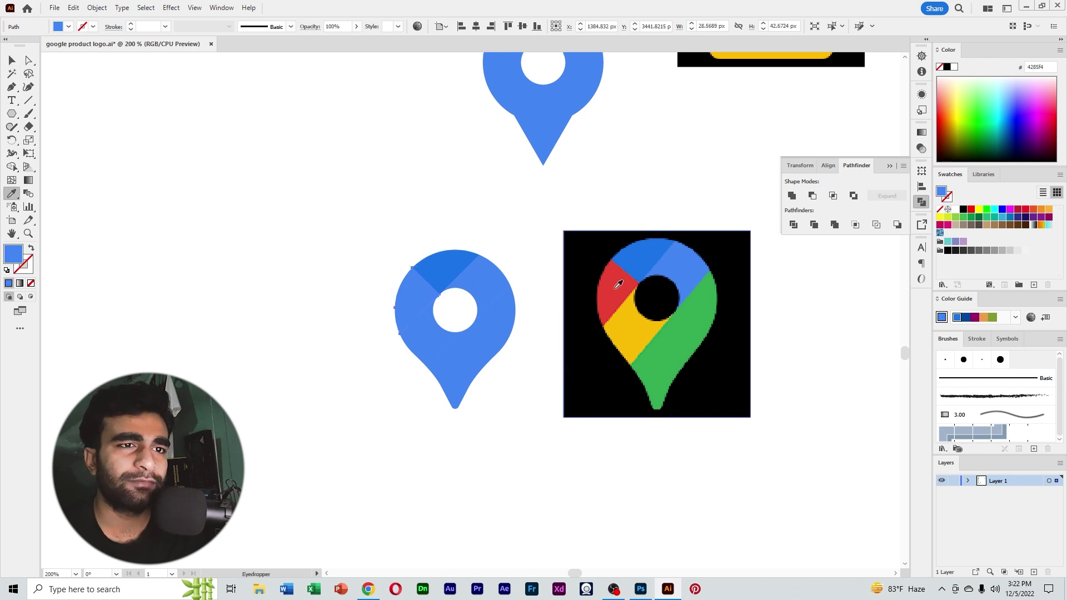
click(617, 284)
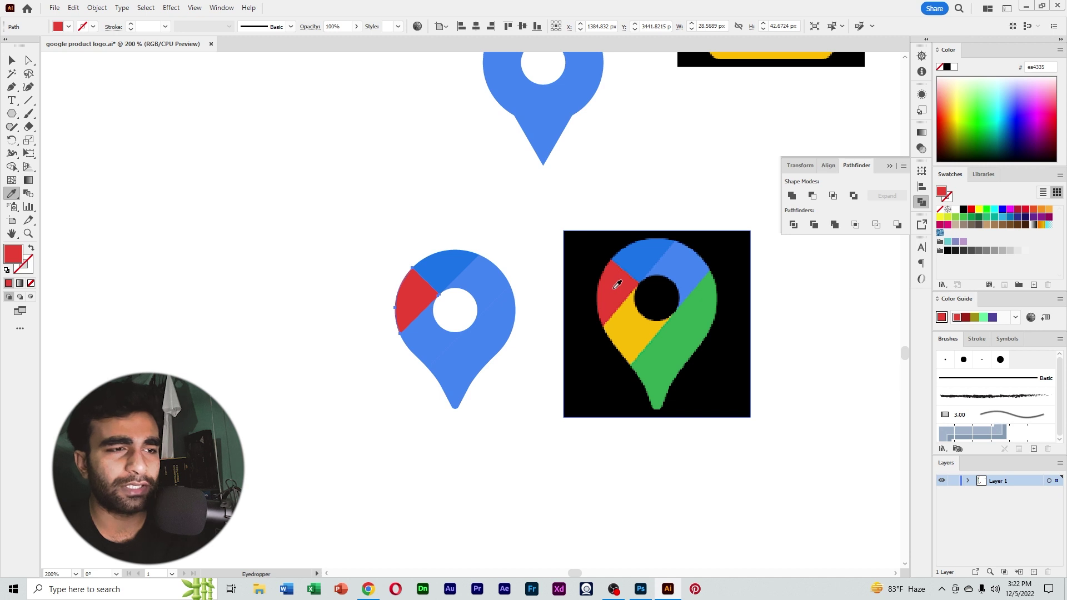
key(v)
Step: Color the pin's lower-left segment yellow (fbbc04) and its lower-right segment green (34a853), sampling both from the reference icon
click(493, 279)
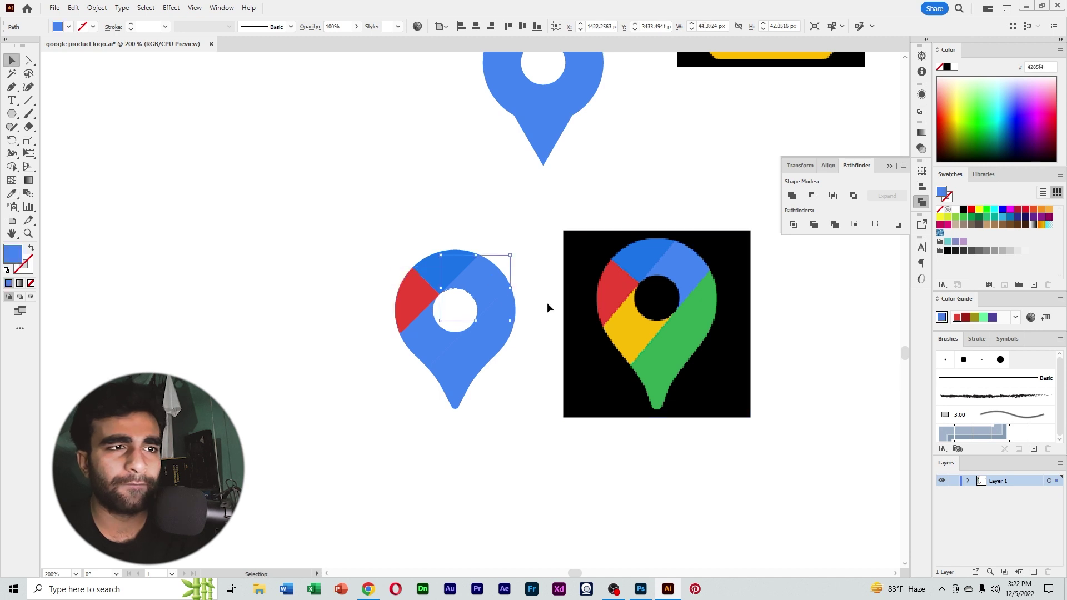
click(419, 328)
key(i)
click(619, 341)
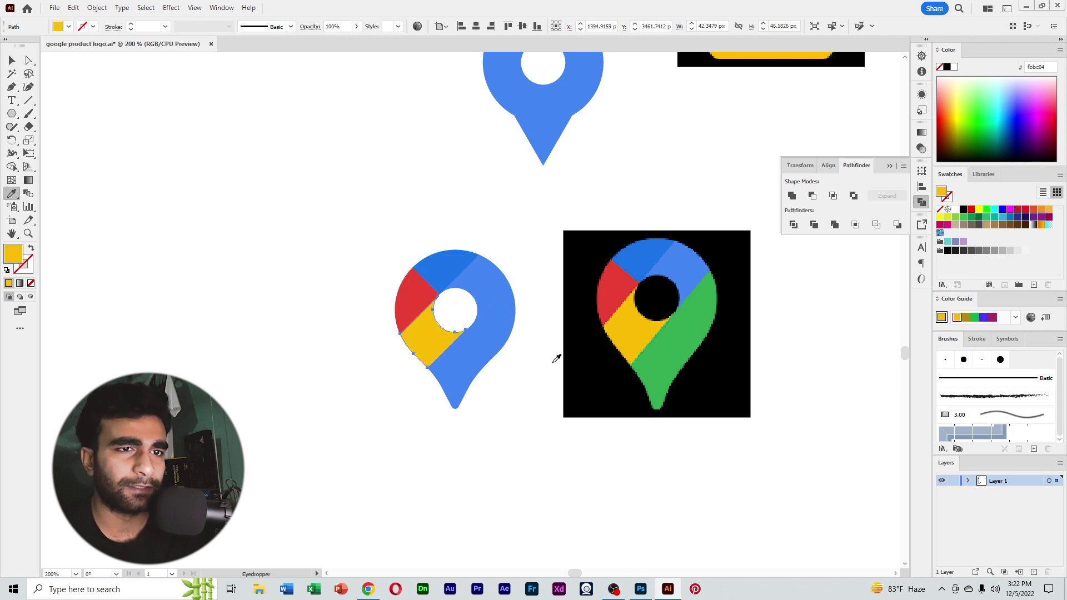
key(v)
click(515, 368)
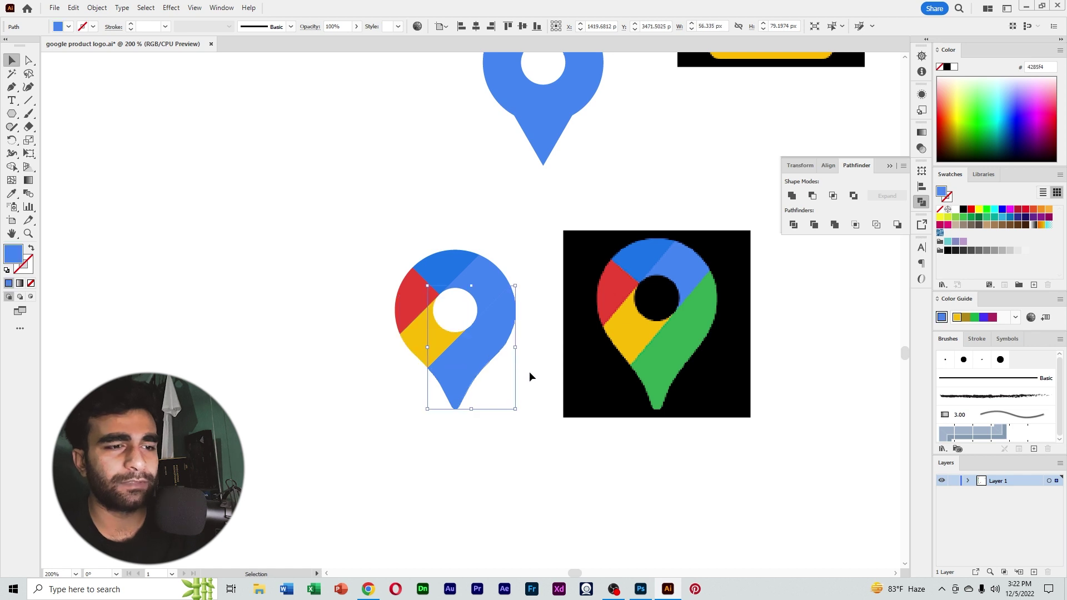
key(i)
click(663, 350)
scroll(561, 177, up, 2)
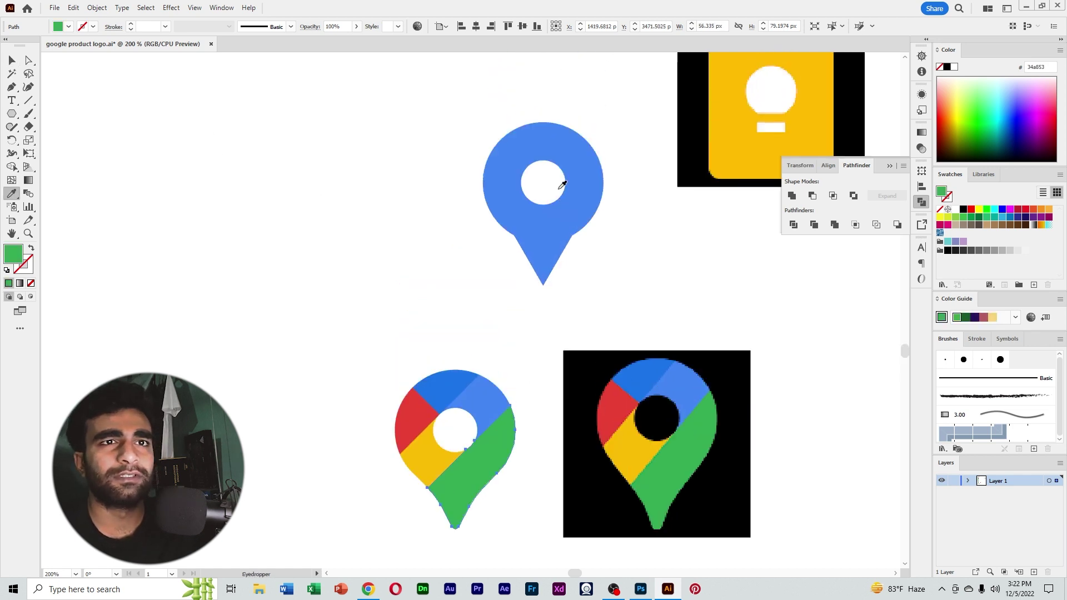
key(ctrl+minus)
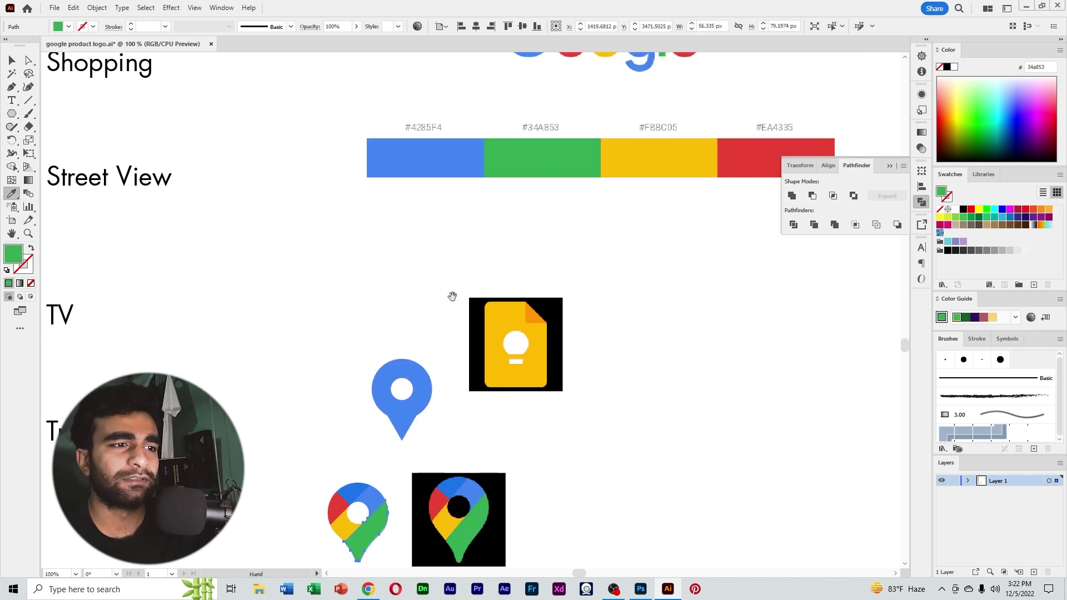
scroll(453, 298, down, 3)
scroll(252, 149, left, 2)
click(12, 60)
scroll(333, 206, down, 2)
scroll(333, 207, left, 2)
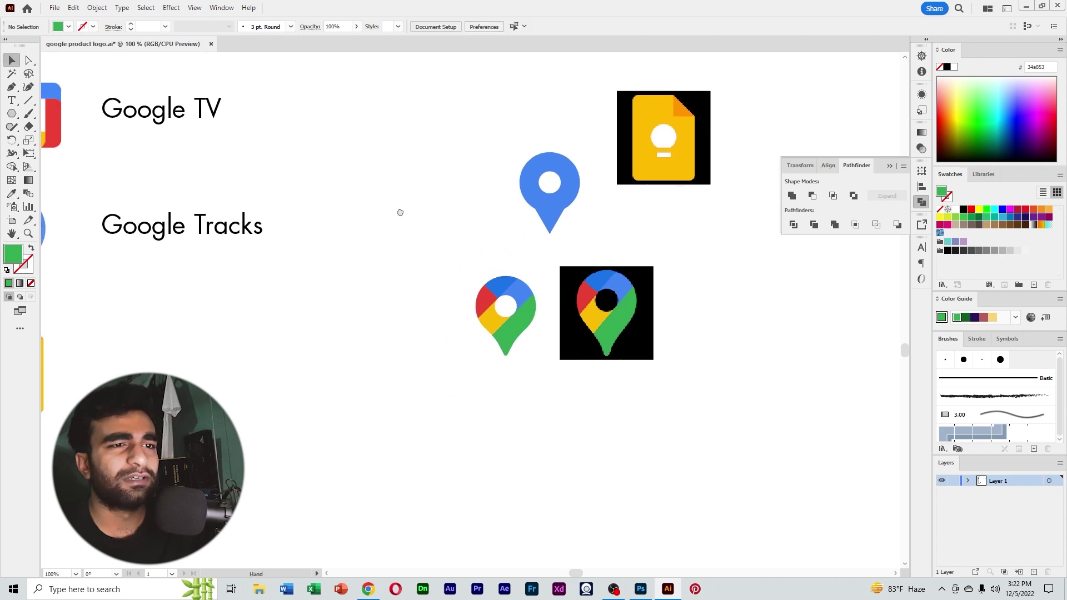
Step: Group all the colored segments of the finished Maps pin
drag(451, 256, 538, 391)
right_click(510, 319)
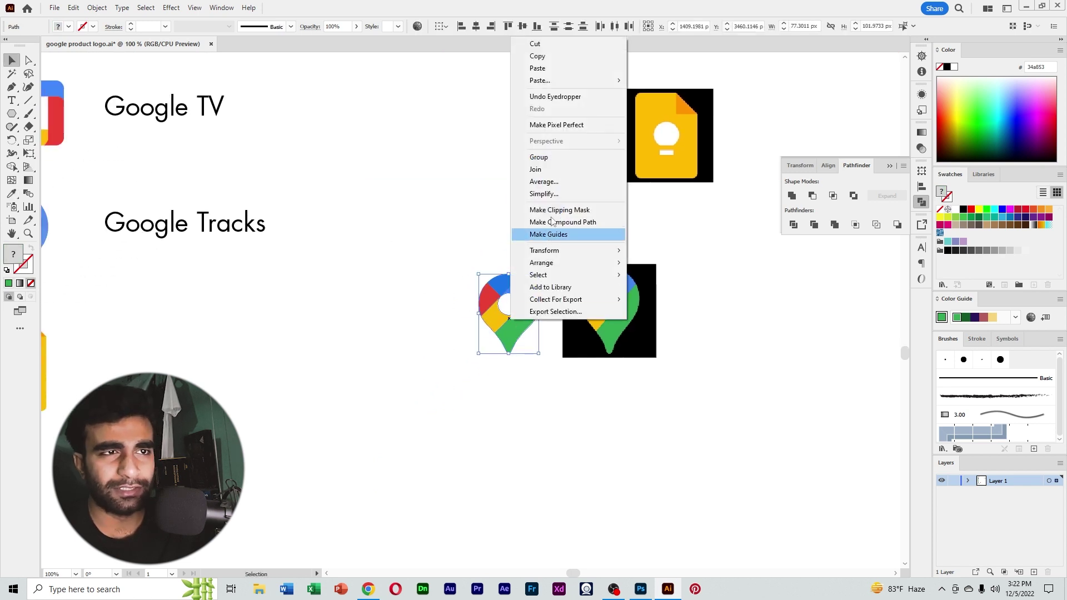
click(555, 158)
click(709, 290)
Step: Move the grouped Maps pin below the yellow Keep icon in the second logo column and shift both icons up slightly to even the spacing
drag(594, 345, 626, 345)
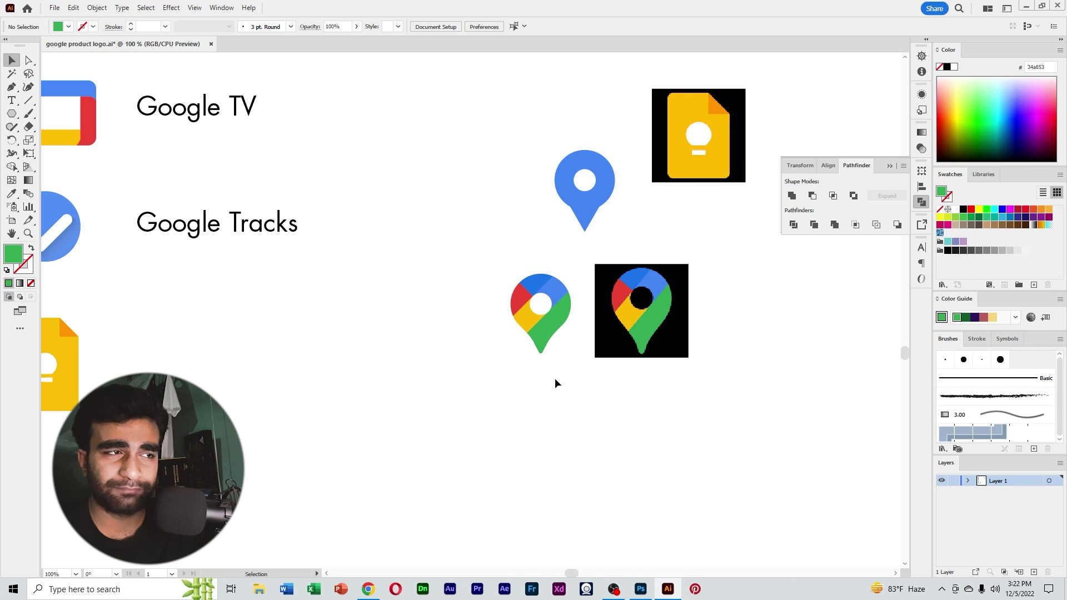
drag(567, 376, 736, 377)
scroll(724, 367, down, 1)
drag(600, 350, 714, 366)
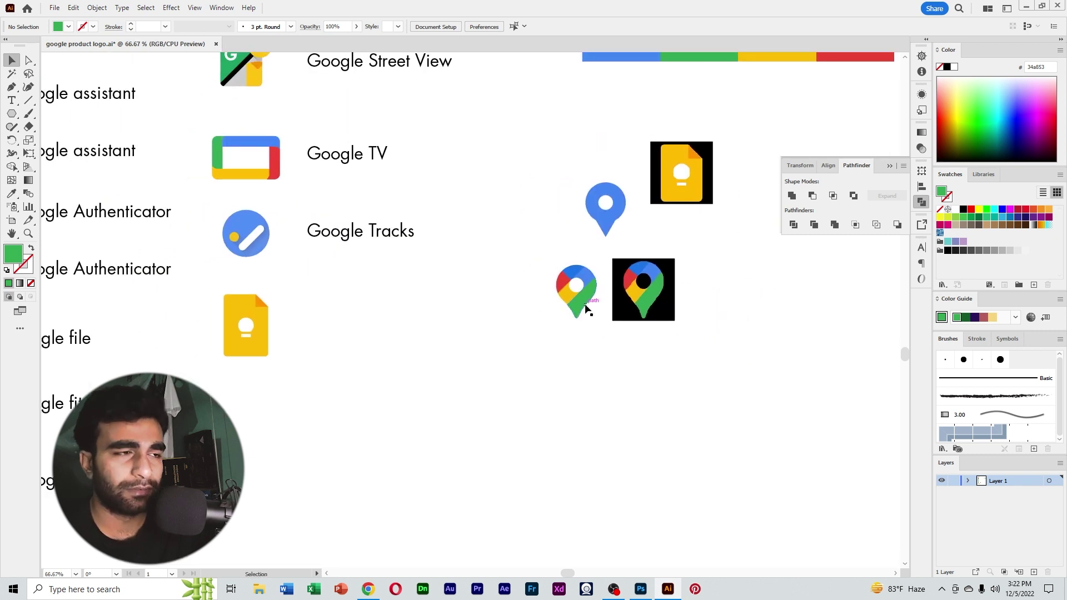
drag(588, 310, 258, 428)
scroll(273, 356, down, 1)
scroll(272, 356, left, 1)
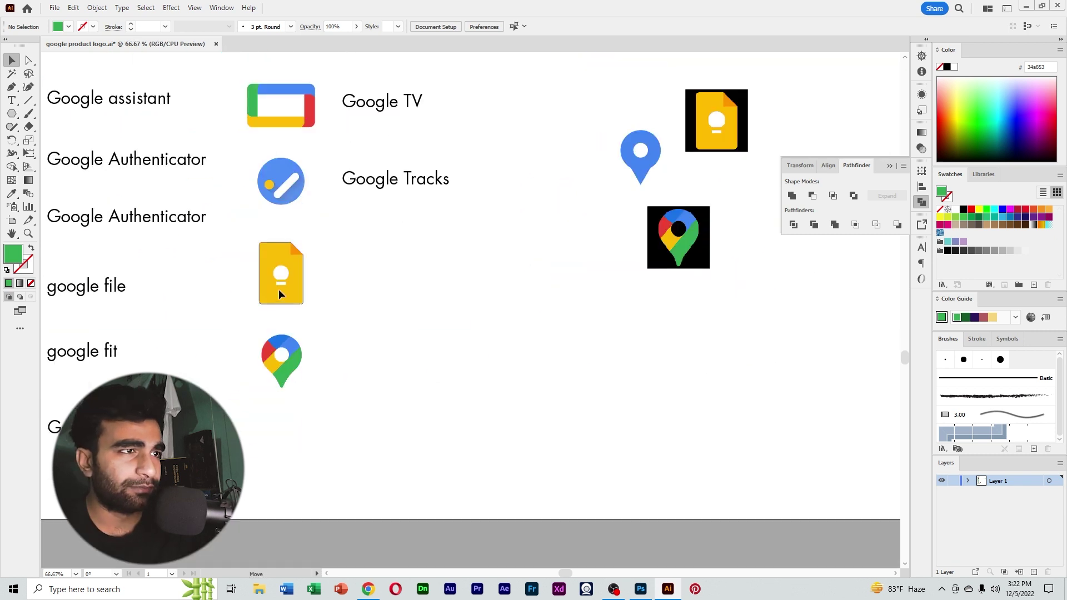
drag(279, 293, 281, 277)
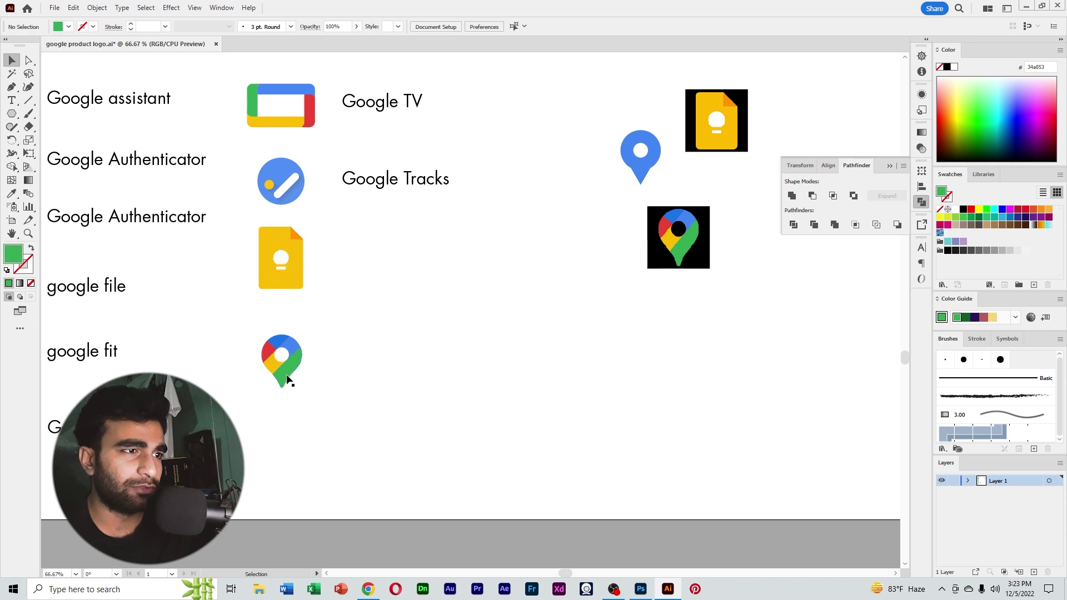
drag(287, 381, 286, 356)
Step: Delete the leftover plain blue pin and the Keep and Maps reference images beside the logo columns
scroll(455, 312, down, 1)
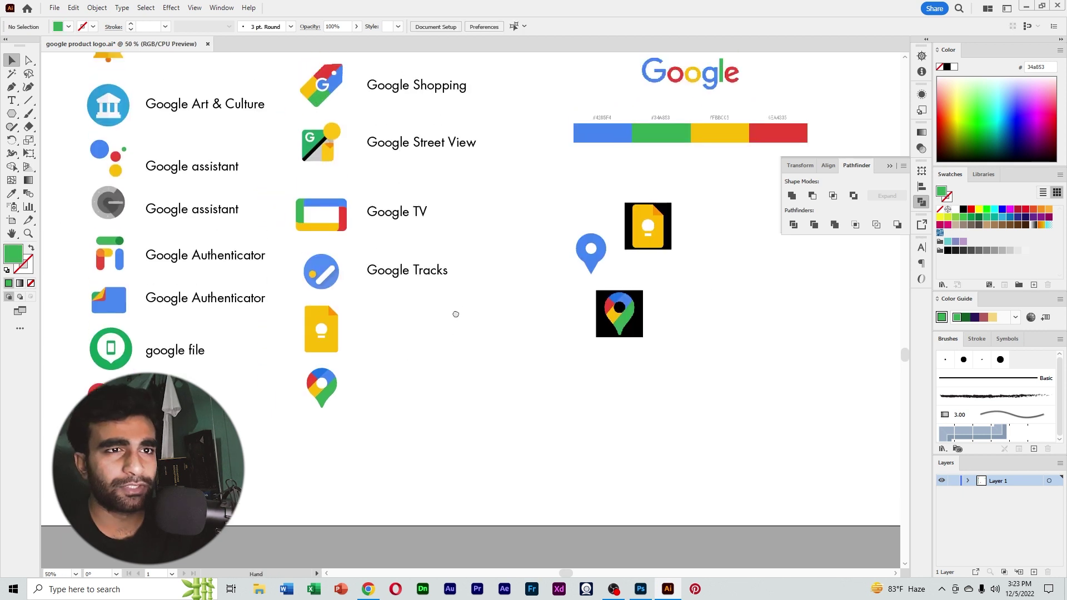
scroll(455, 314, up, 1)
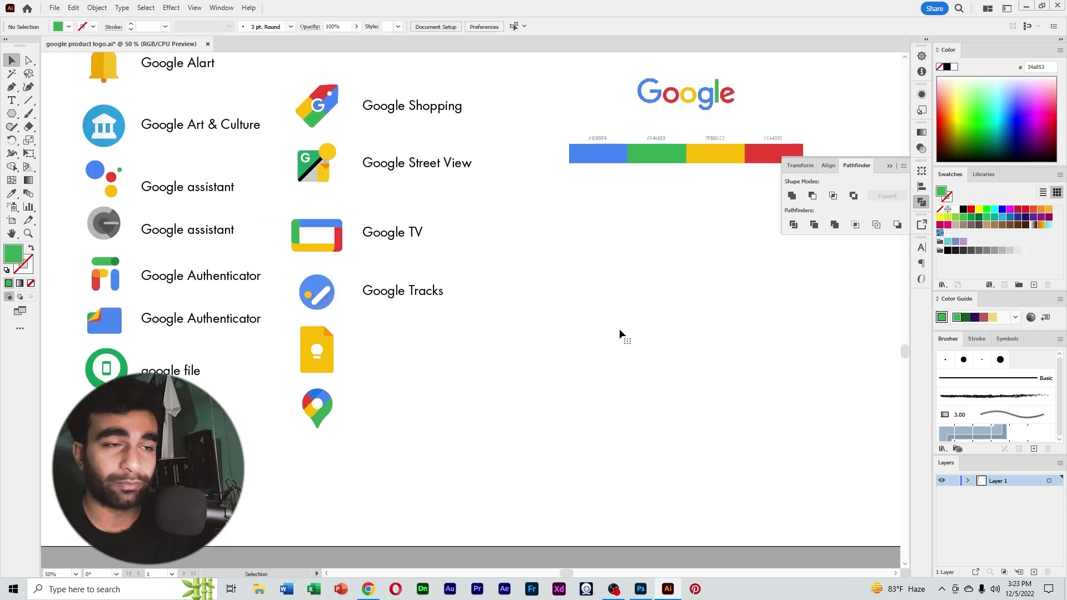
key(ctrl+space)
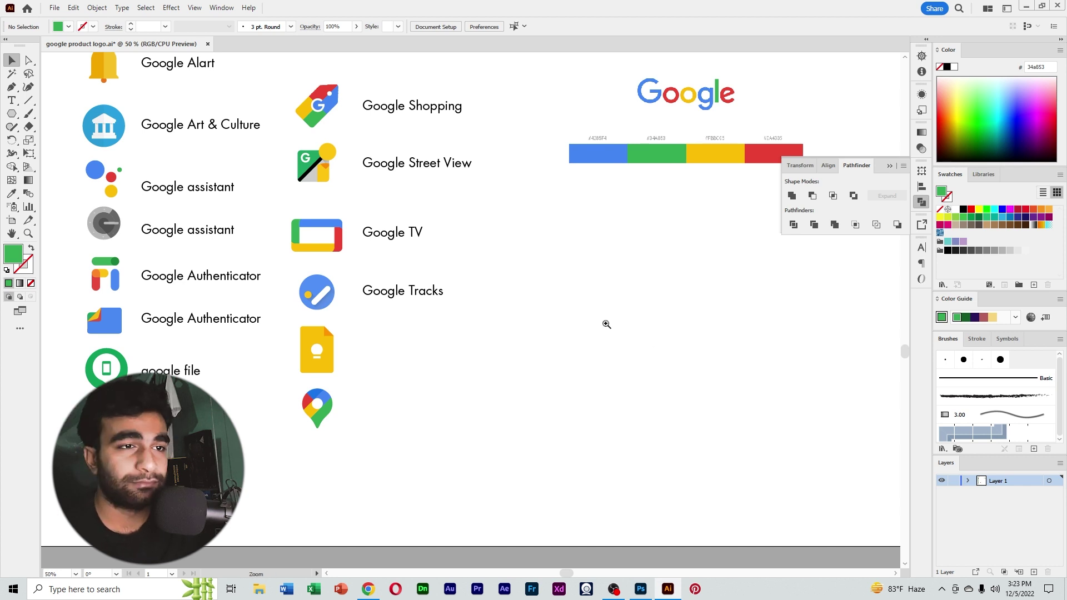
click(606, 324)
drag(522, 317, 757, 367)
alt+click(757, 367)
drag(474, 295, 600, 311)
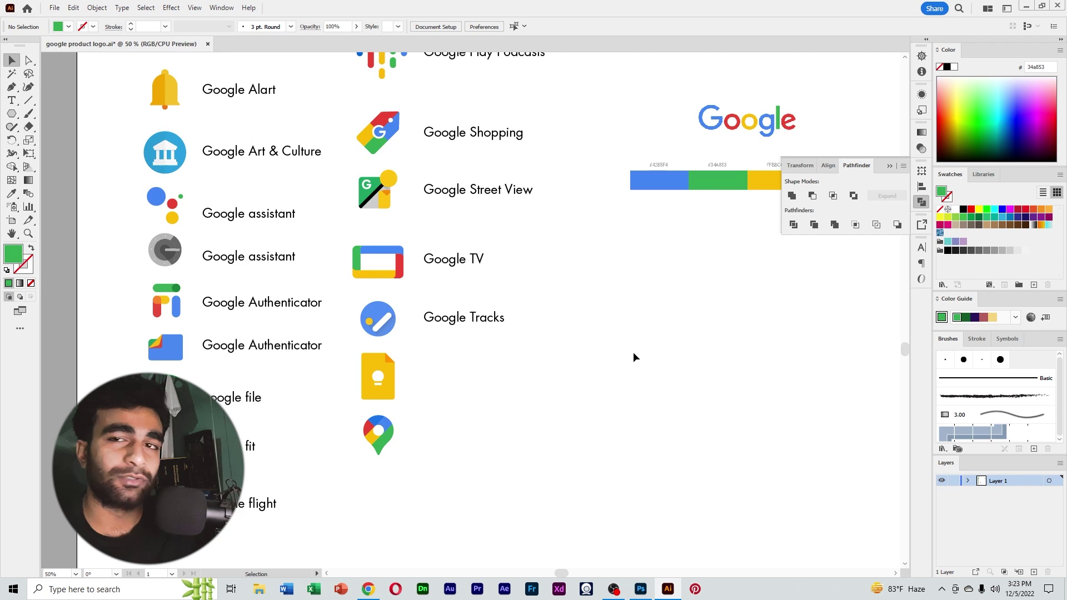
Step: Copy the Messages icon image from Google's products page in Chrome and paste it into the Illustrator document as a reference
drag(611, 385, 565, 358)
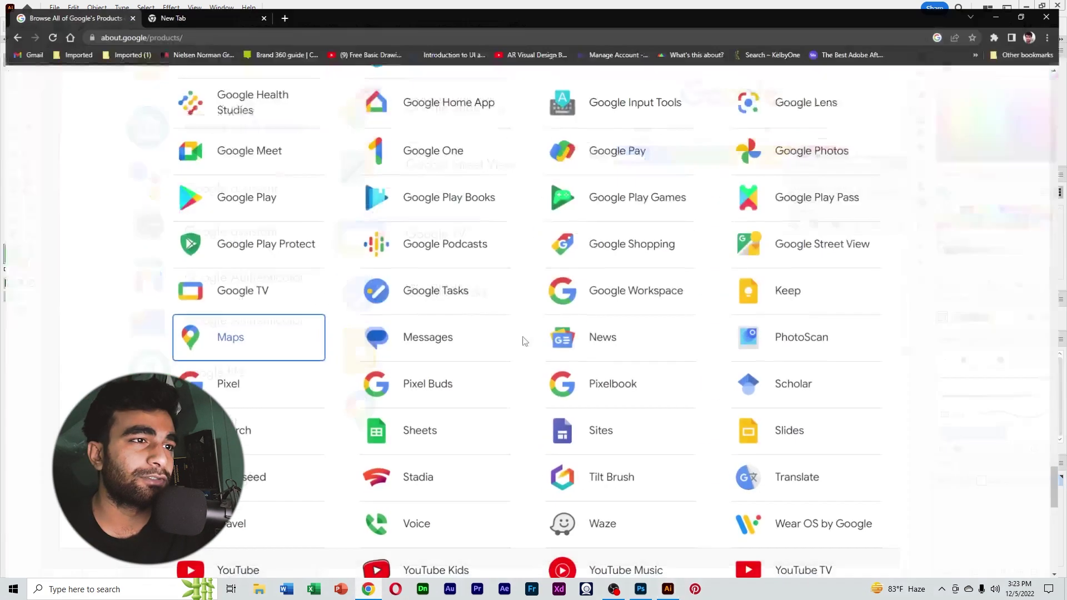
key(alt+Tab)
right_click(378, 331)
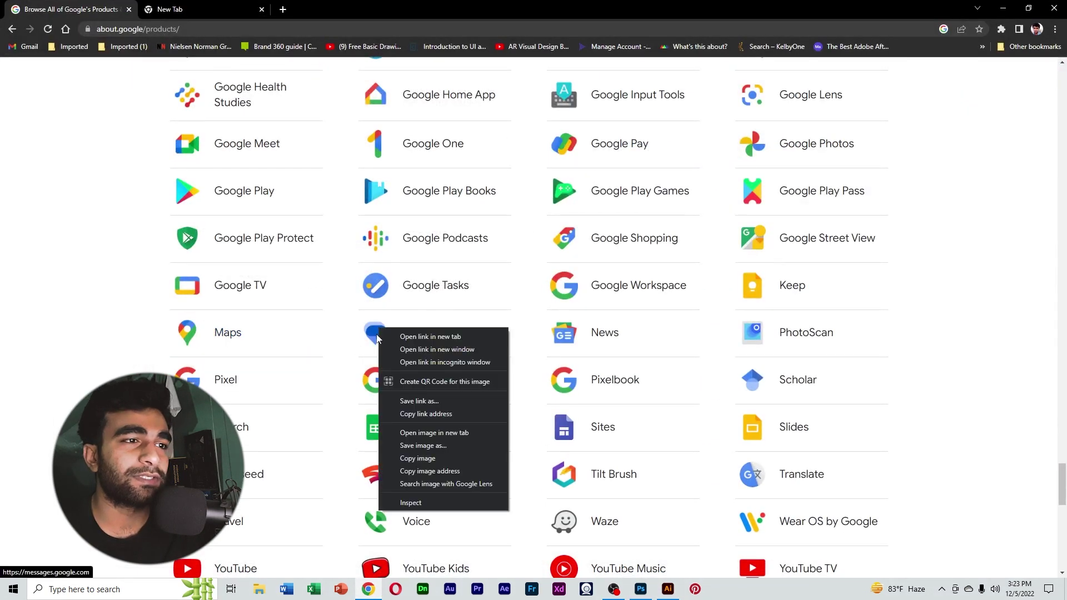
click(394, 454)
key(alt+Tab)
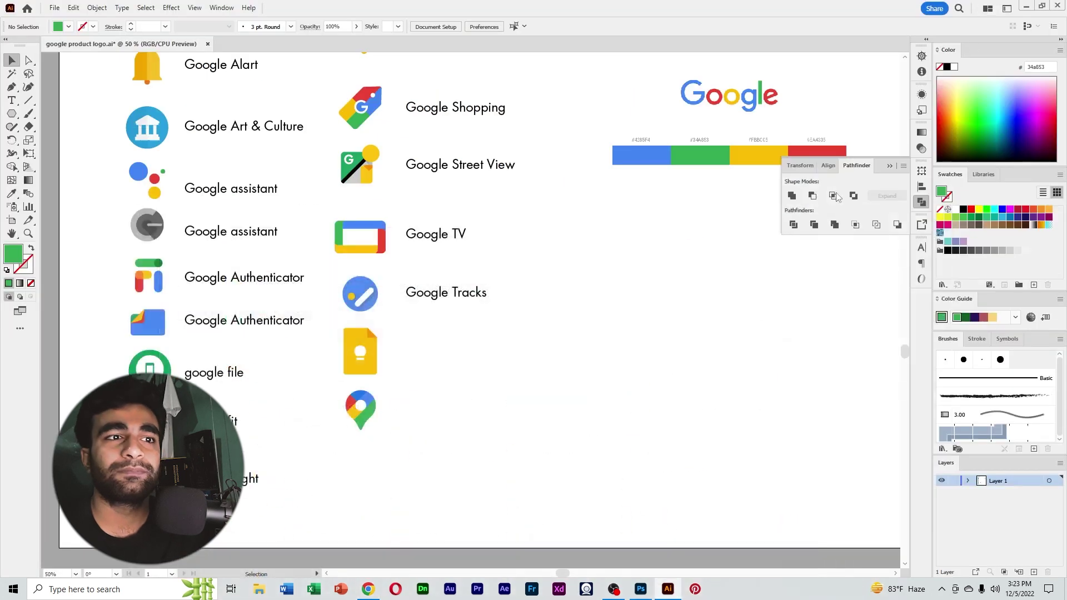
Step: Draw a green rectangle about 92 by 54 px beside the Messages reference icon
drag(11, 114, 132, 110)
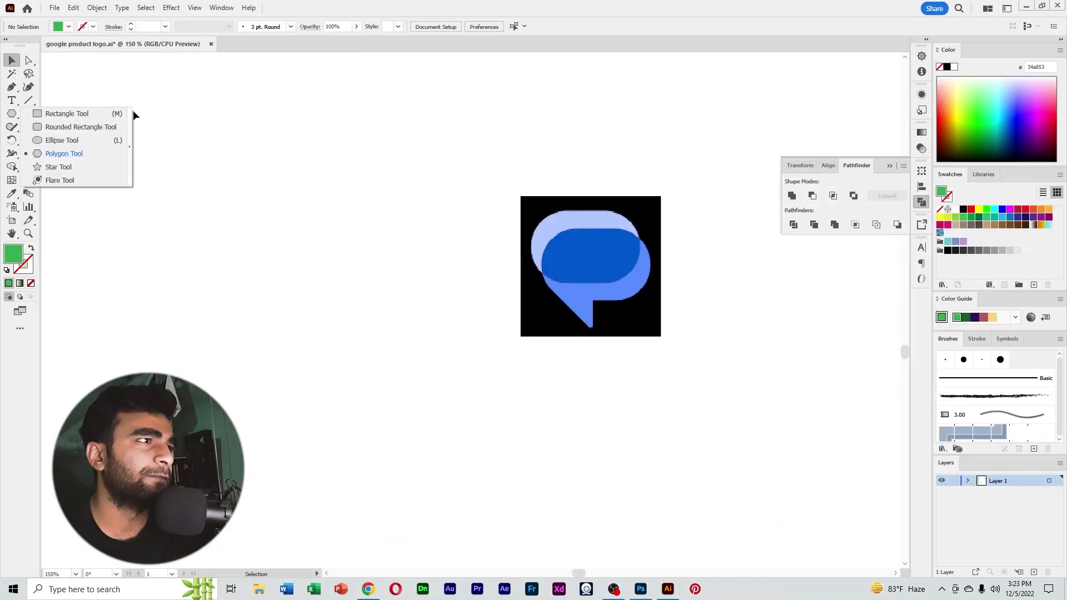
click(73, 112)
drag(312, 232, 418, 261)
click(29, 60)
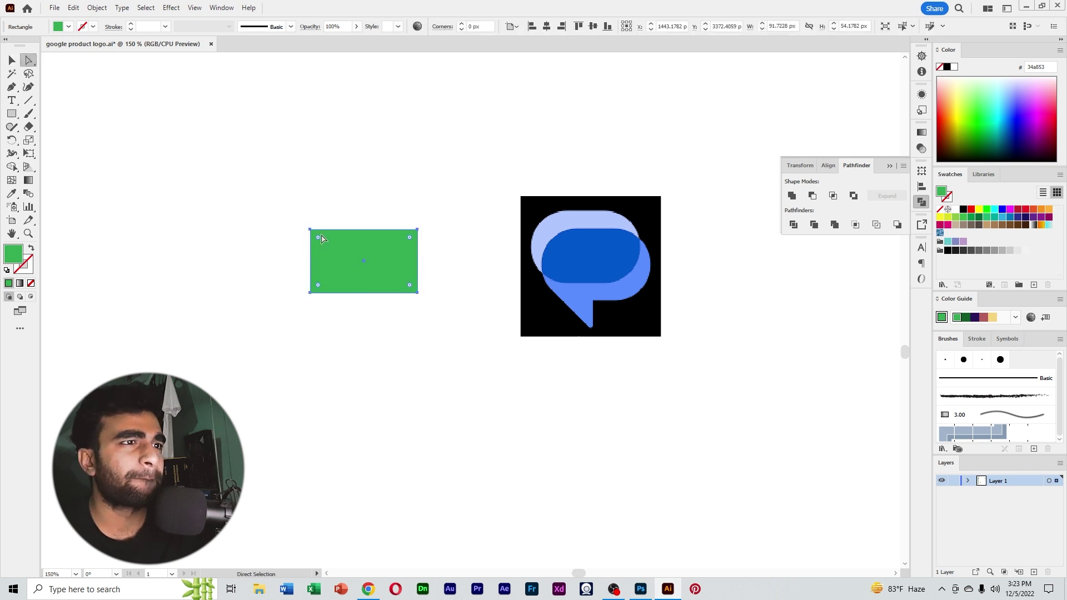
click(12, 60)
click(138, 135)
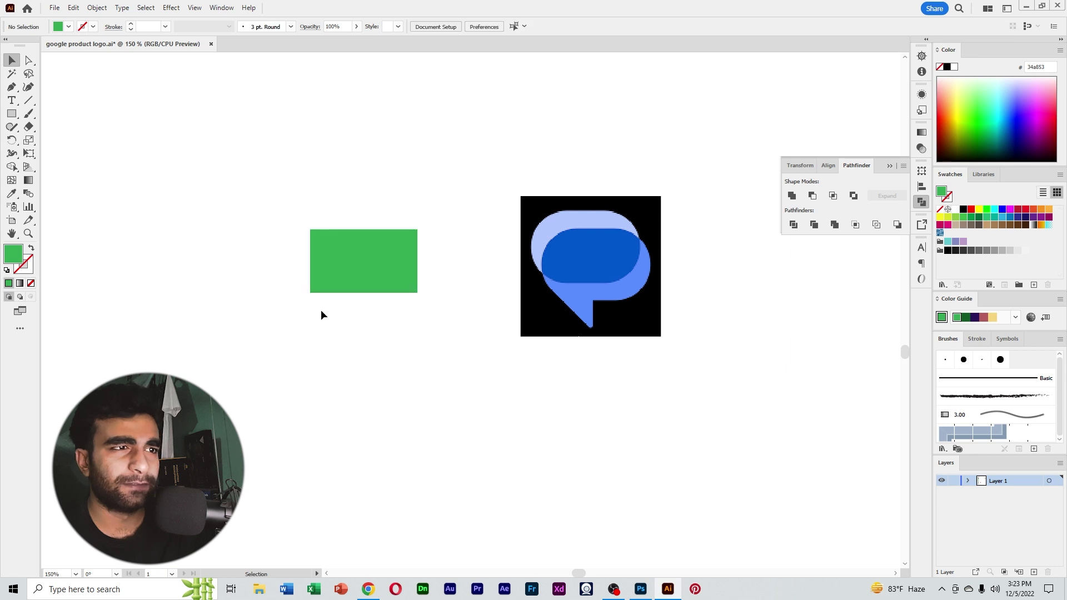
Step: Duplicate the green rectangle directly above the original, leaving a small gap between them
drag(375, 345, 383, 343)
drag(381, 283, 382, 202)
drag(434, 232, 571, 280)
click(509, 285)
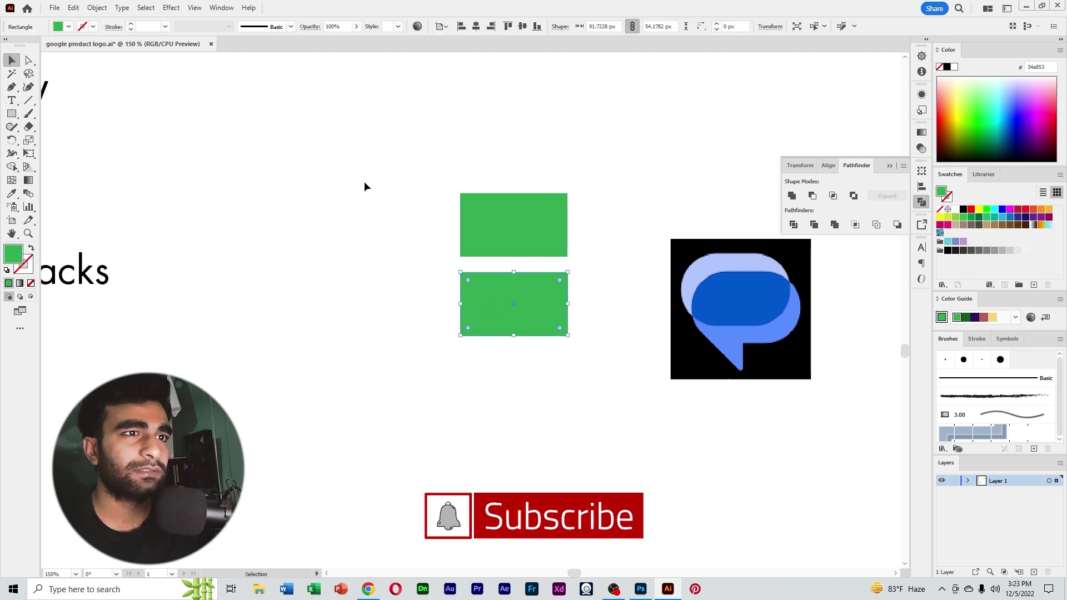
click(506, 220)
click(641, 218)
drag(598, 262, 605, 283)
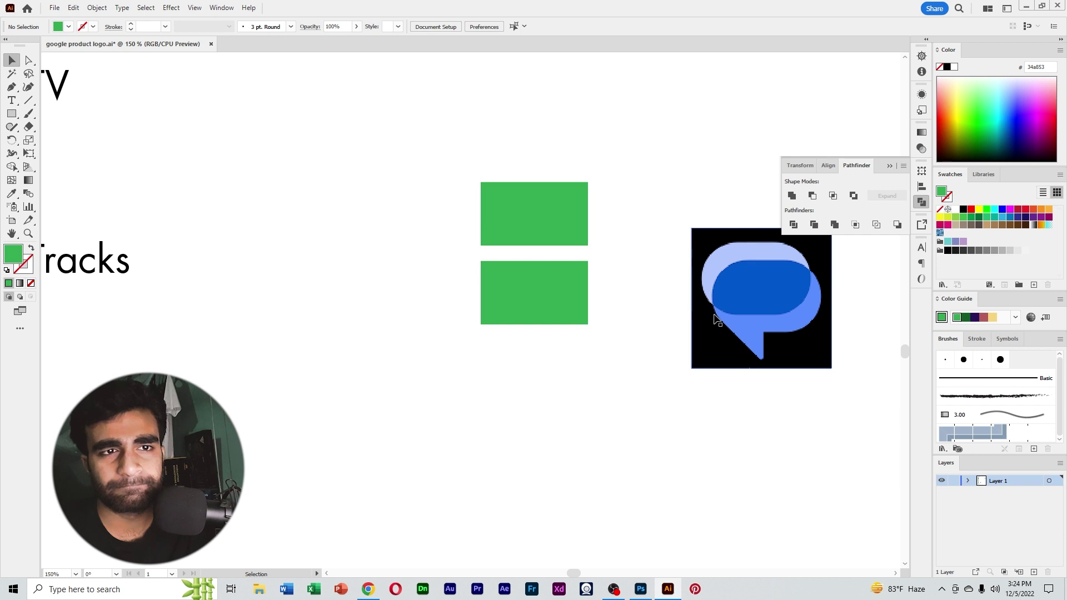
Step: Round the right-hand corners of both rectangles to the maximum radius of 27.09 px
key(space)
drag(654, 320, 639, 339)
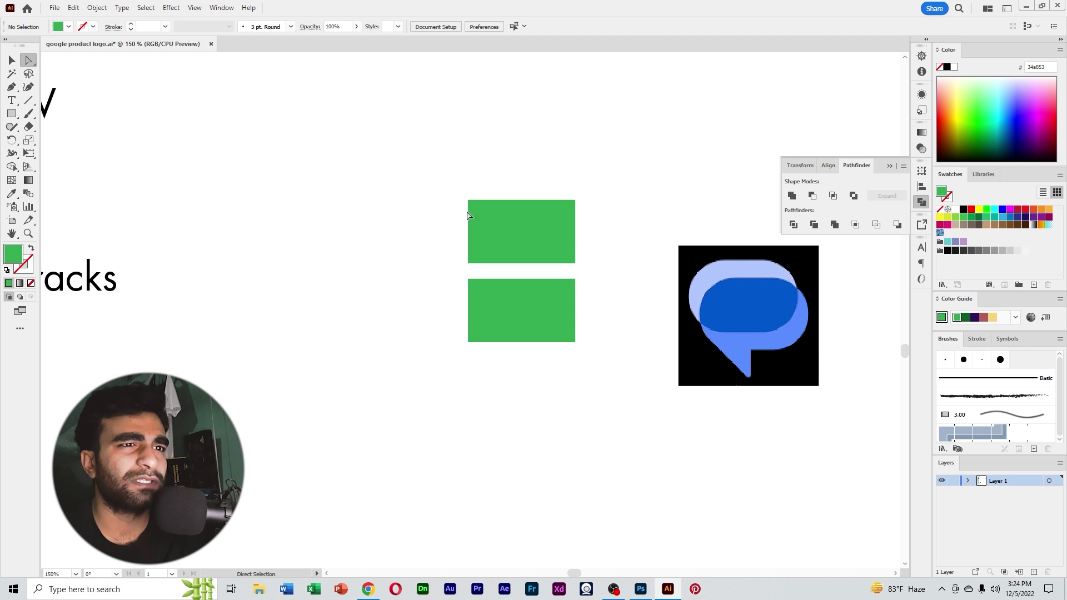
drag(597, 354, 556, 162)
drag(570, 216, 445, 213)
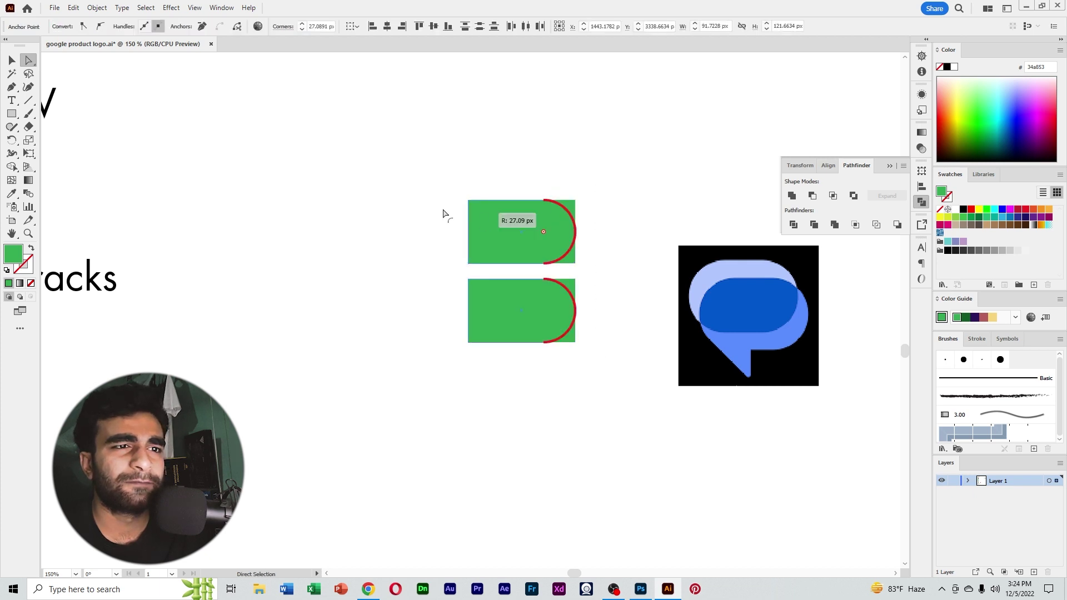
Step: Fully round the left-hand corners of the upper rectangle to make a pill shape
drag(385, 184, 478, 270)
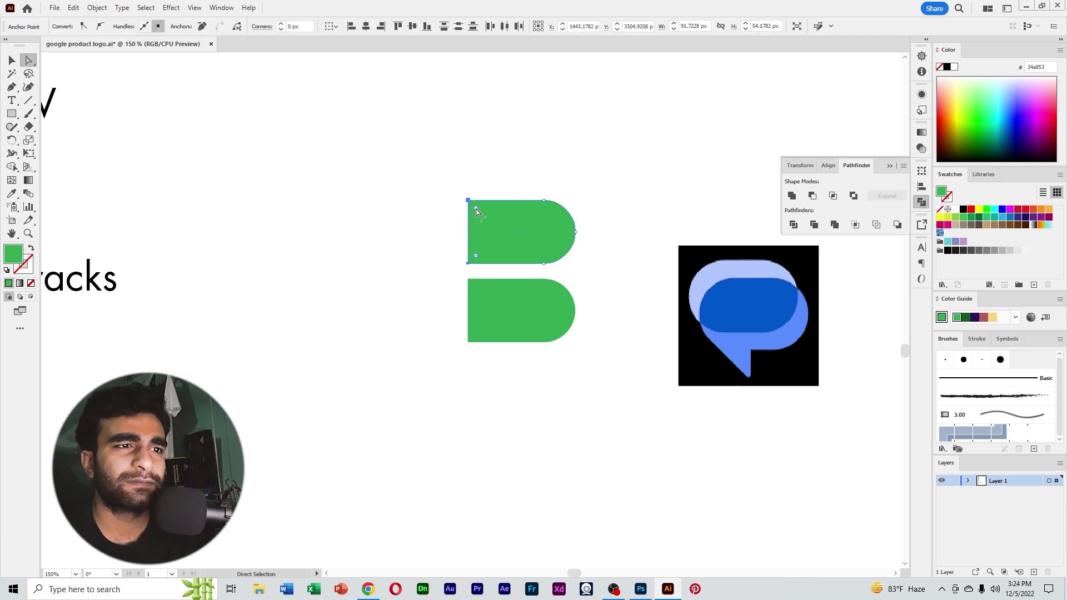
drag(476, 209, 528, 247)
click(598, 275)
key(space)
drag(600, 274, 596, 283)
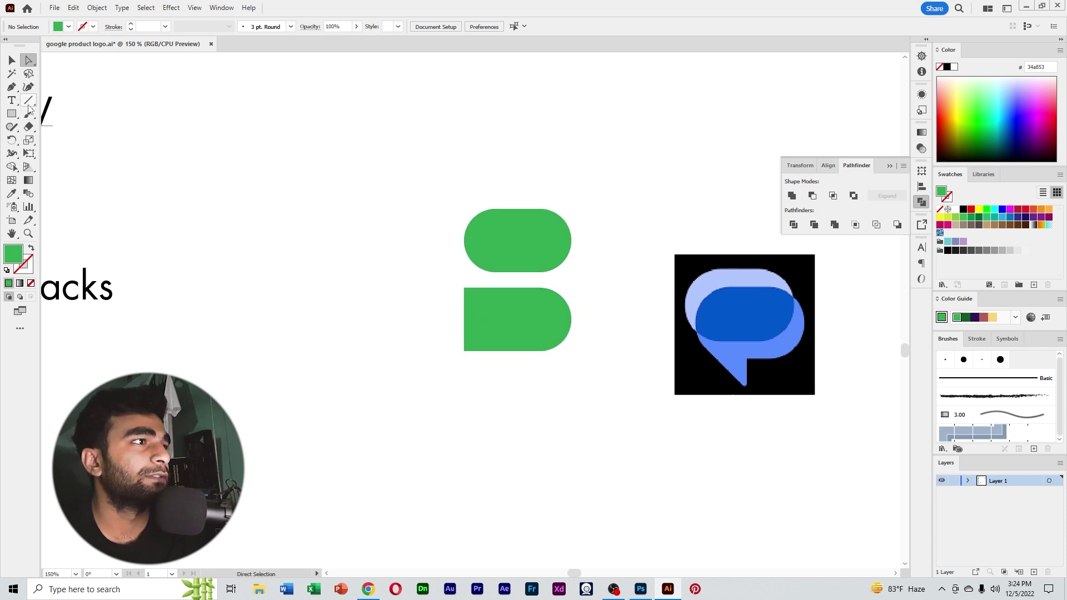
Step: Draw a triangular tail about 24 px wide and 30 px tall with the Pen tool below the lower shape's bottom-left corner
click(11, 87)
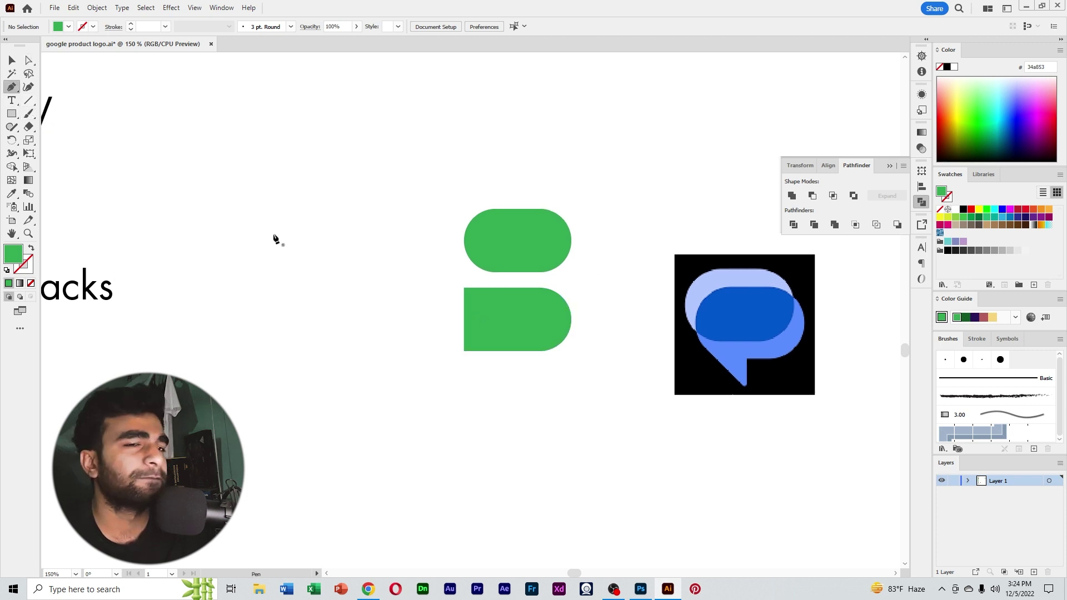
click(464, 351)
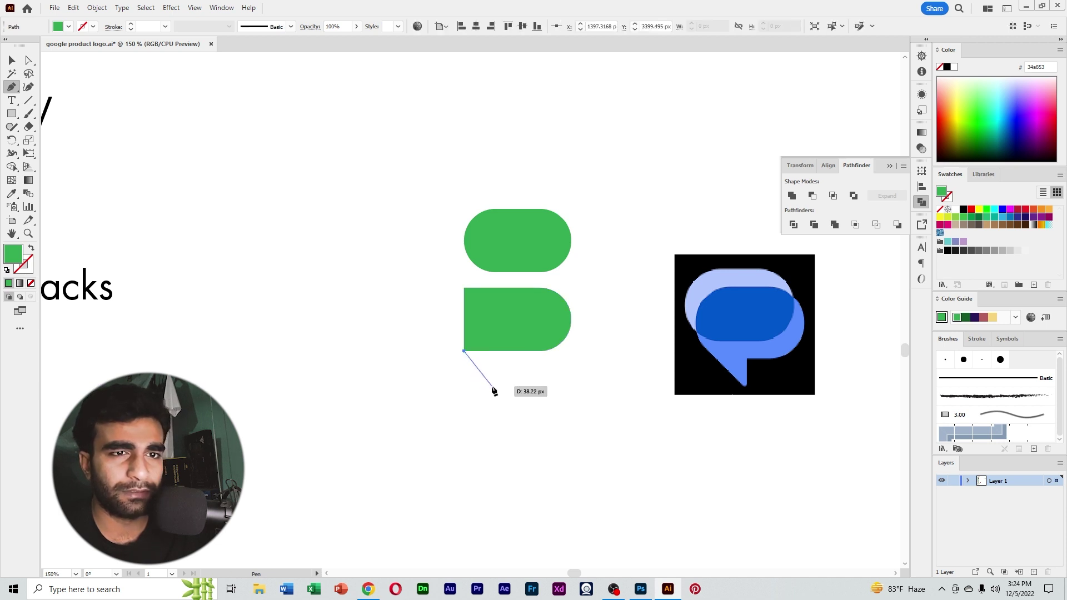
click(493, 386)
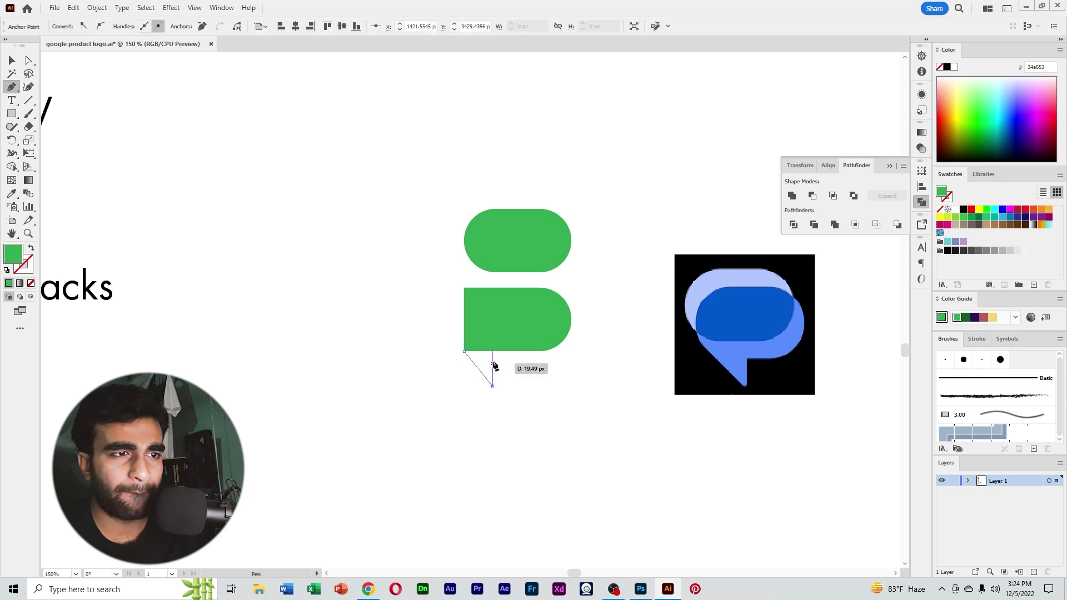
click(493, 351)
click(464, 351)
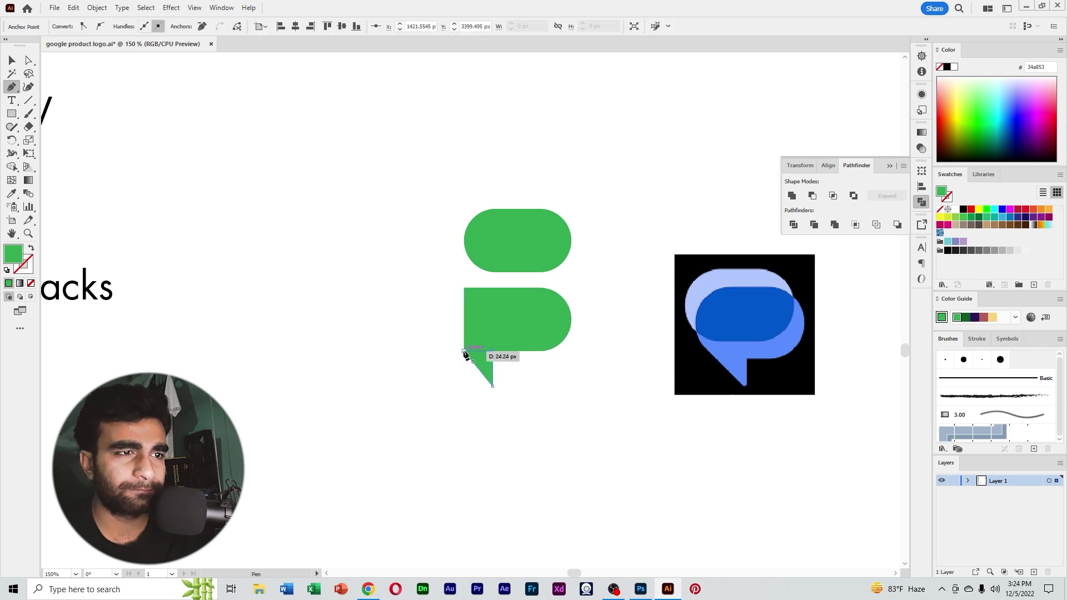
key(v)
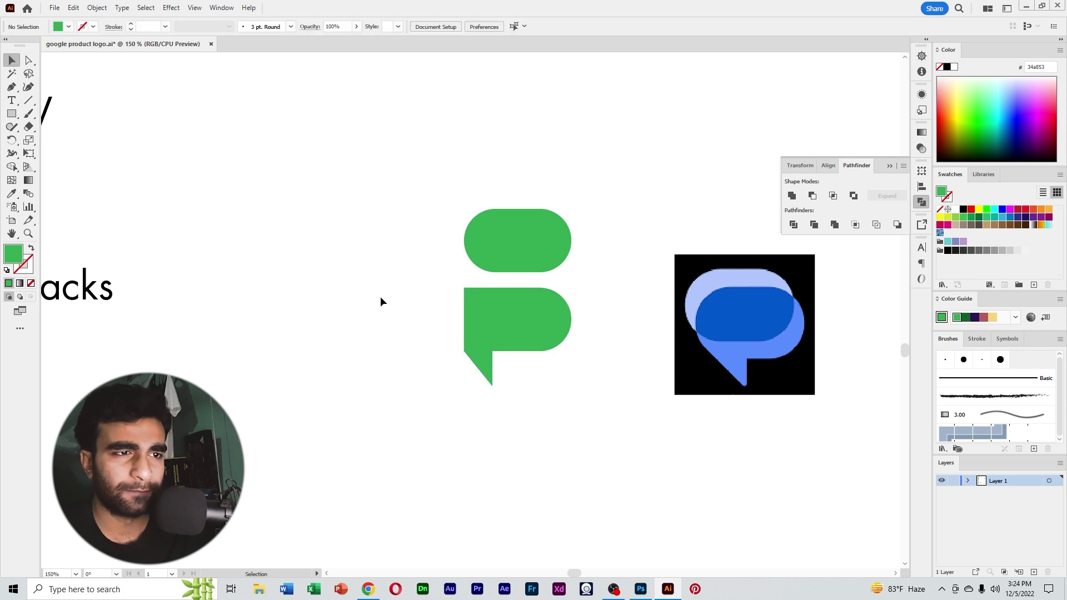
Step: Enlarge the triangular tail slightly by pulling its tip outward and down
drag(380, 296, 605, 423)
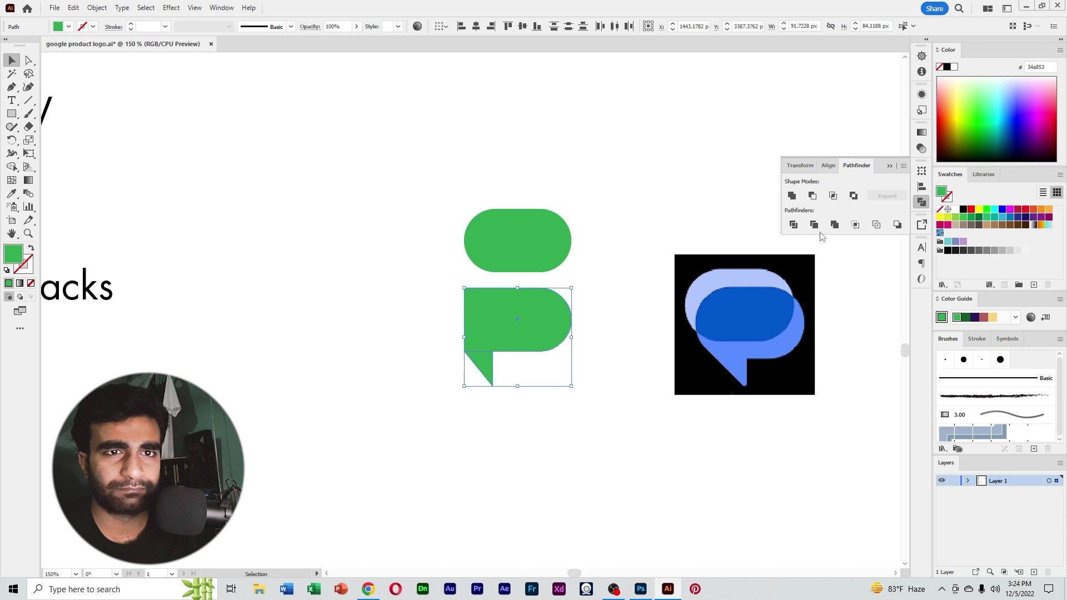
click(515, 367)
click(490, 373)
drag(493, 386, 500, 389)
click(545, 387)
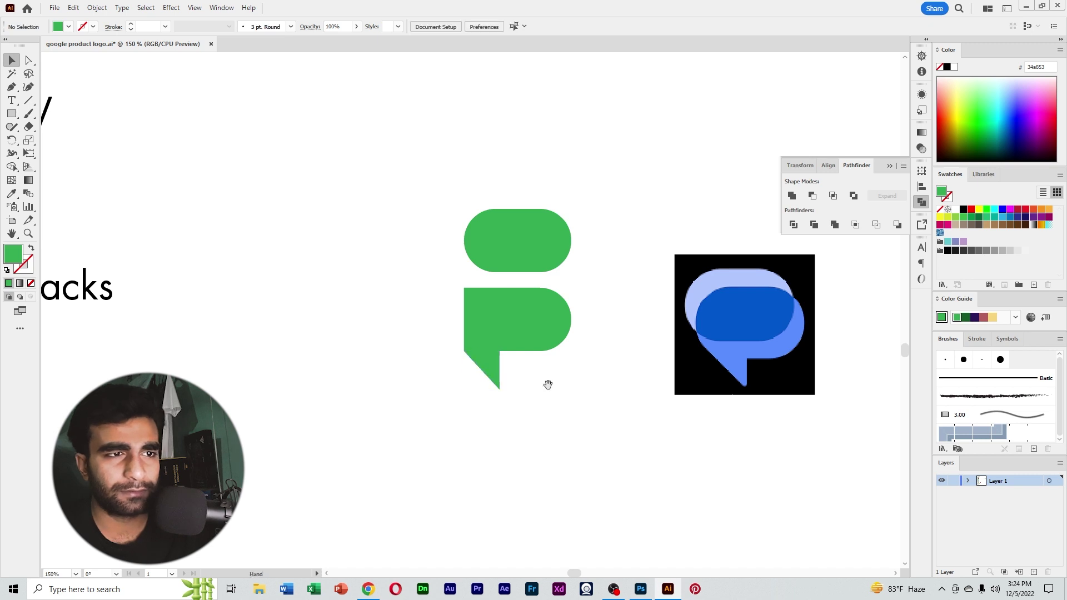
scroll(600, 411, up, 1)
Step: Unite the triangular tail with the lower rounded rectangle into a single speech-bubble shape
drag(599, 411, 438, 293)
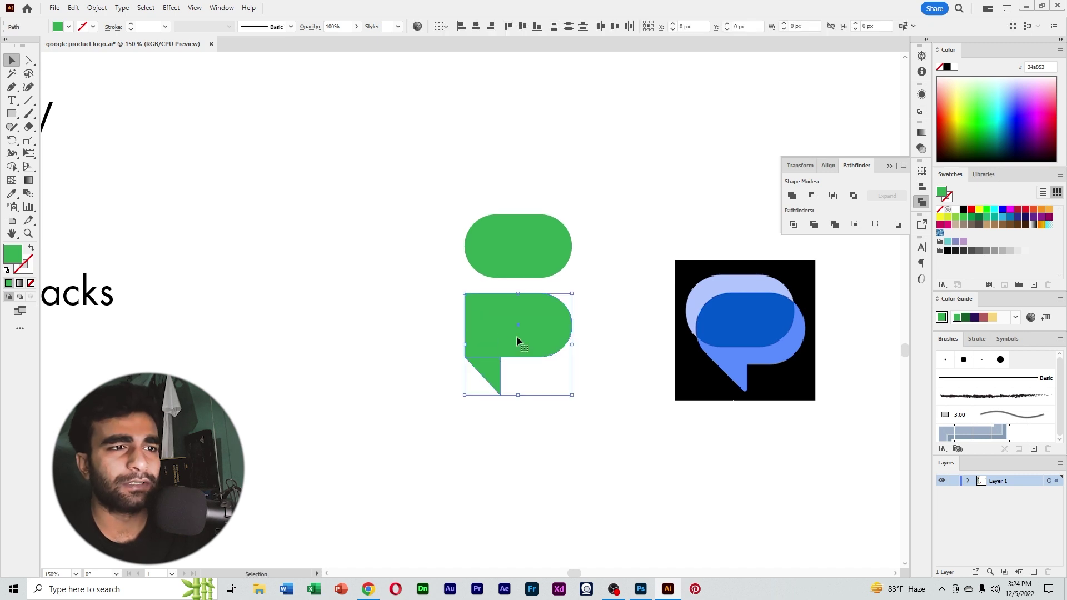
click(792, 196)
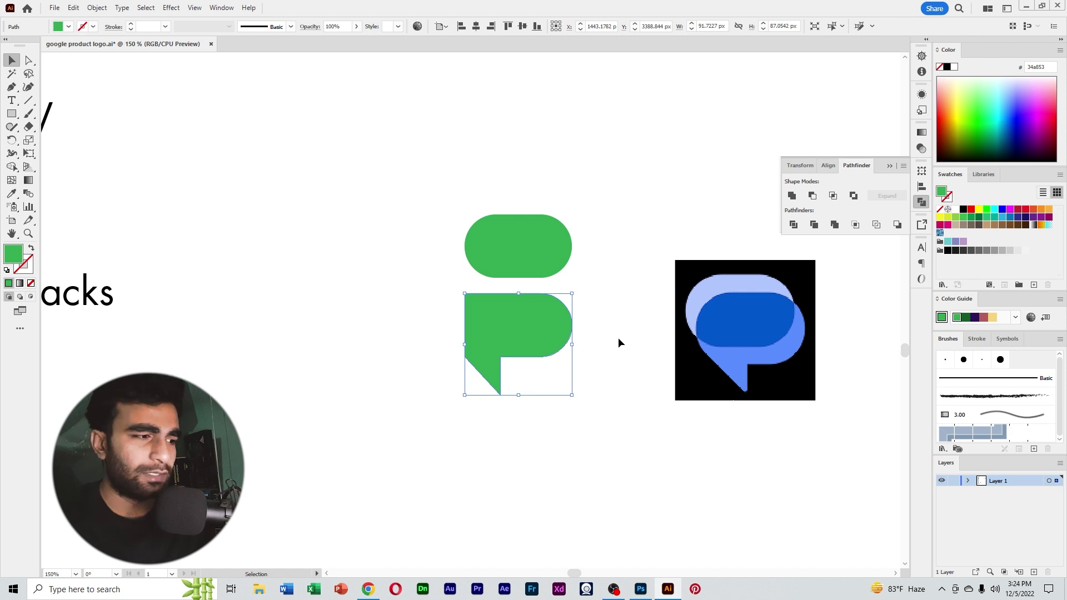
key(a)
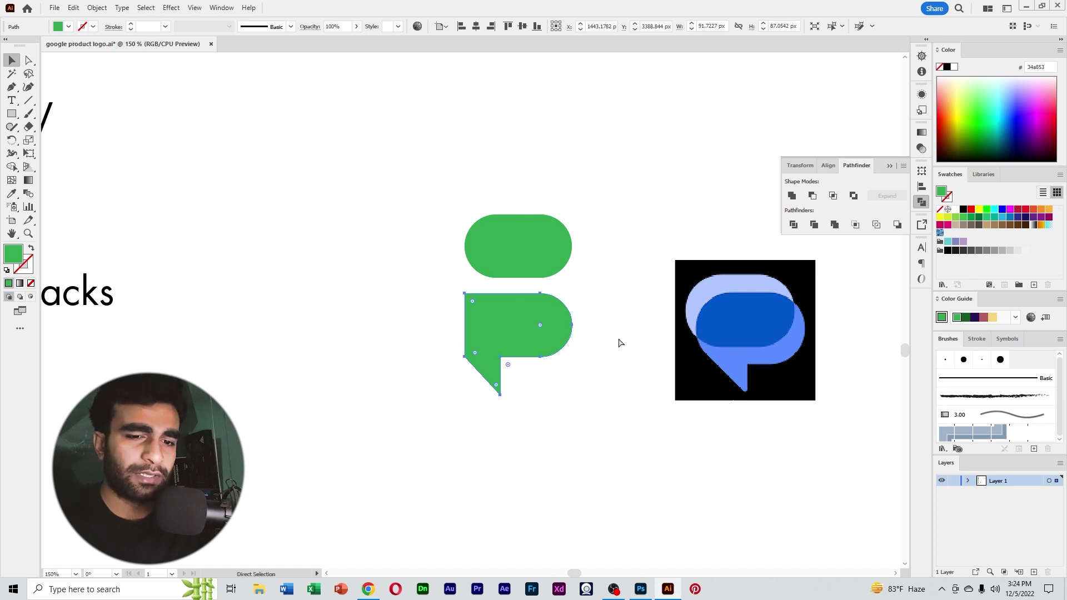
key(v)
click(620, 345)
scroll(578, 374, up, 1)
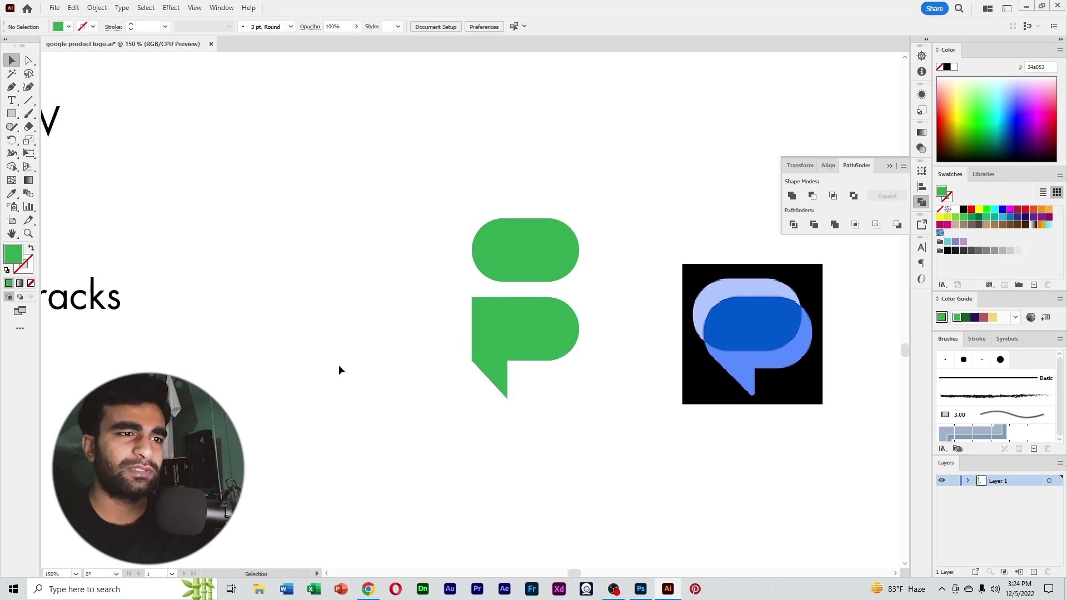
Step: Round the upper-left corner and the corner above the tail on the speech bubble's left side as far as they go
click(29, 60)
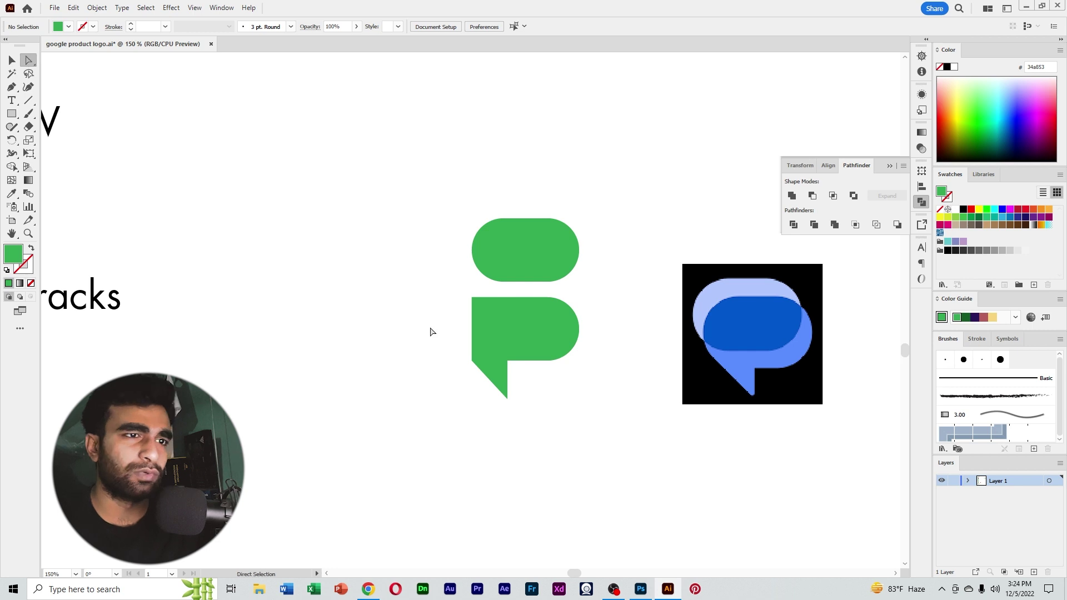
click(472, 298)
shift+click(472, 360)
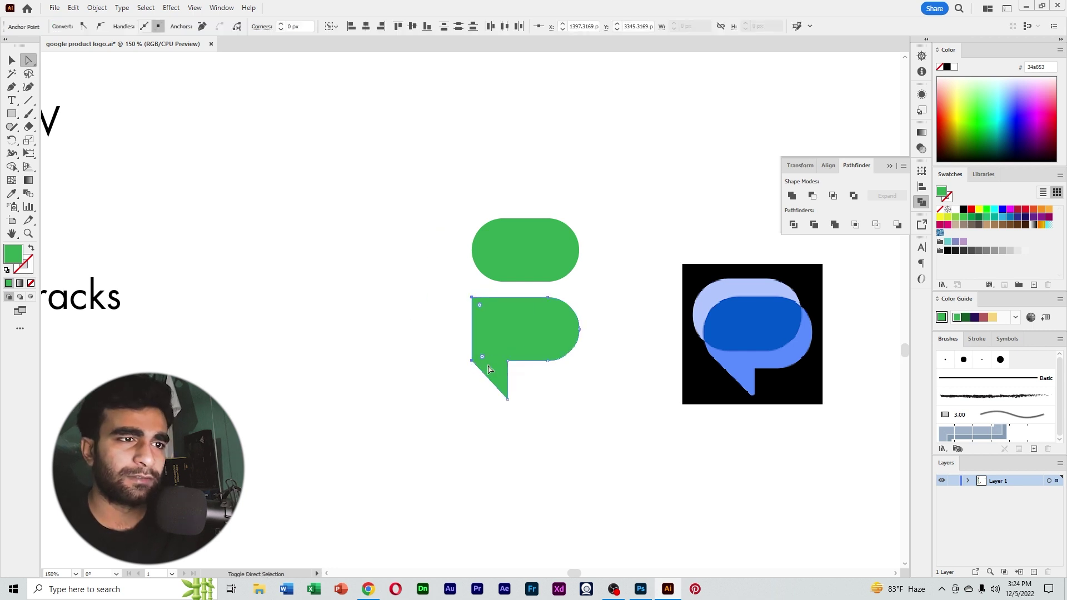
click(489, 369)
drag(484, 359, 544, 360)
click(584, 417)
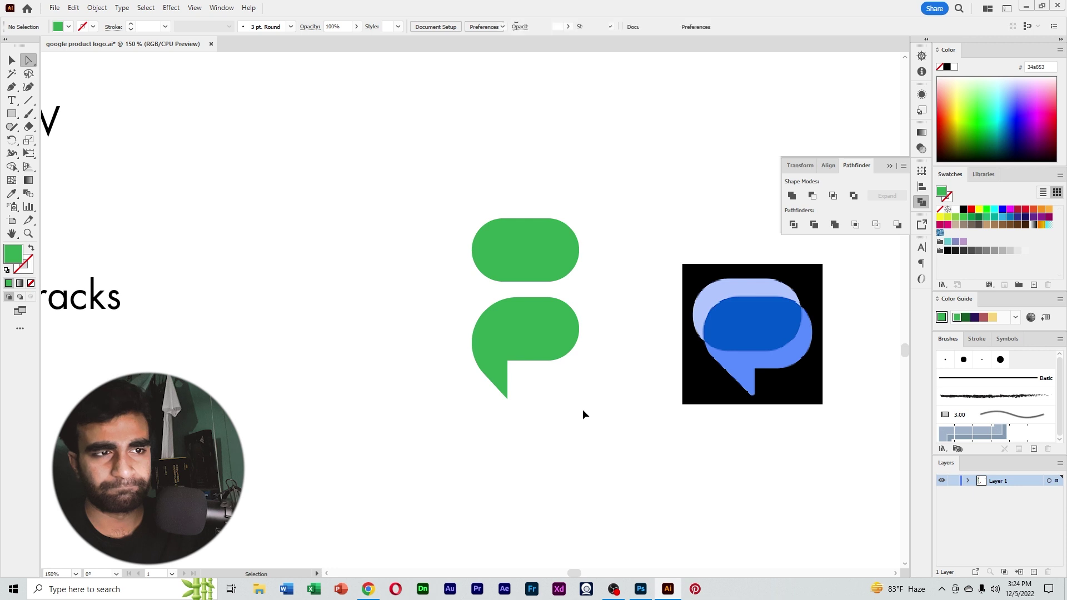
Step: Undo the corner rounding and the tail union, and fully round the two left corners of the separate lower rectangle
key(ctrl+z)
drag(501, 328, 489, 309)
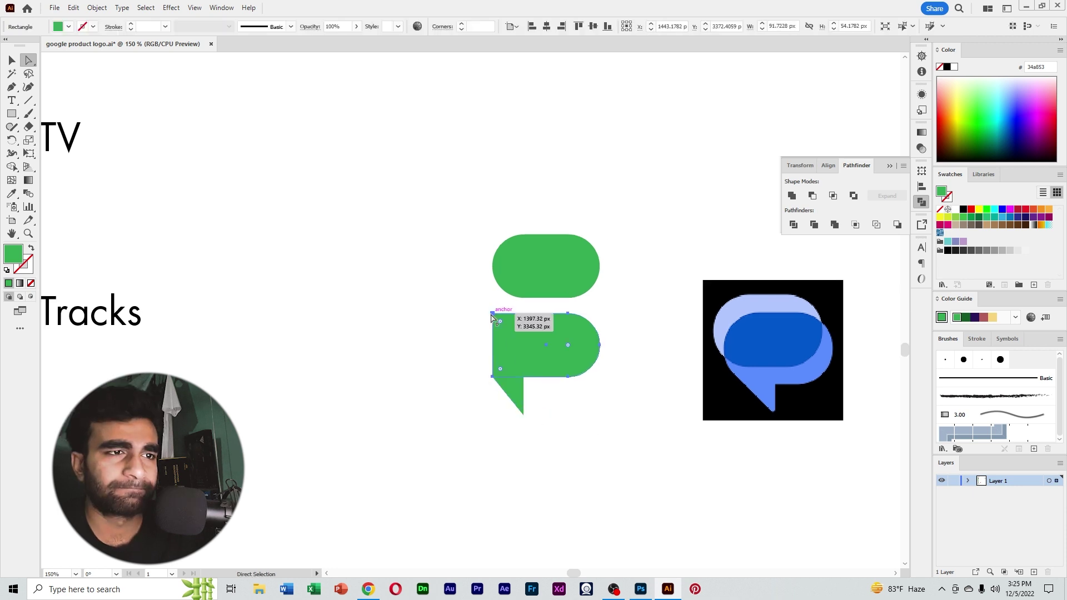
shift+click(493, 377)
drag(500, 369, 603, 387)
click(602, 389)
Step: Move the triangular tail up and right onto the lower rounded shape so its slanted side meets the lower-left curve
key(v)
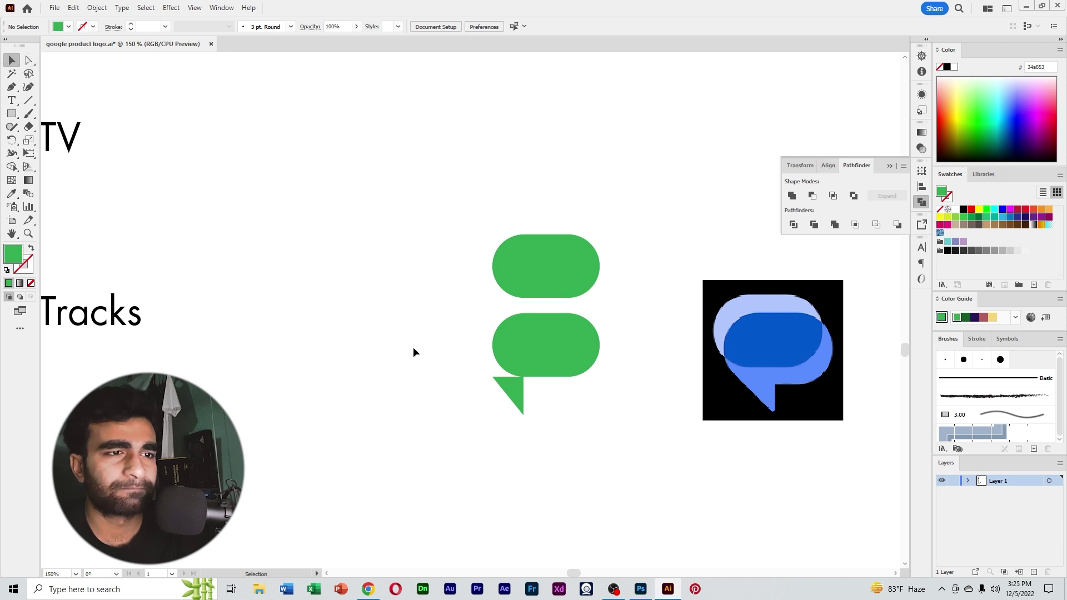
scroll(572, 452, right, 1)
drag(477, 398, 508, 388)
click(572, 405)
key(z)
click(516, 372)
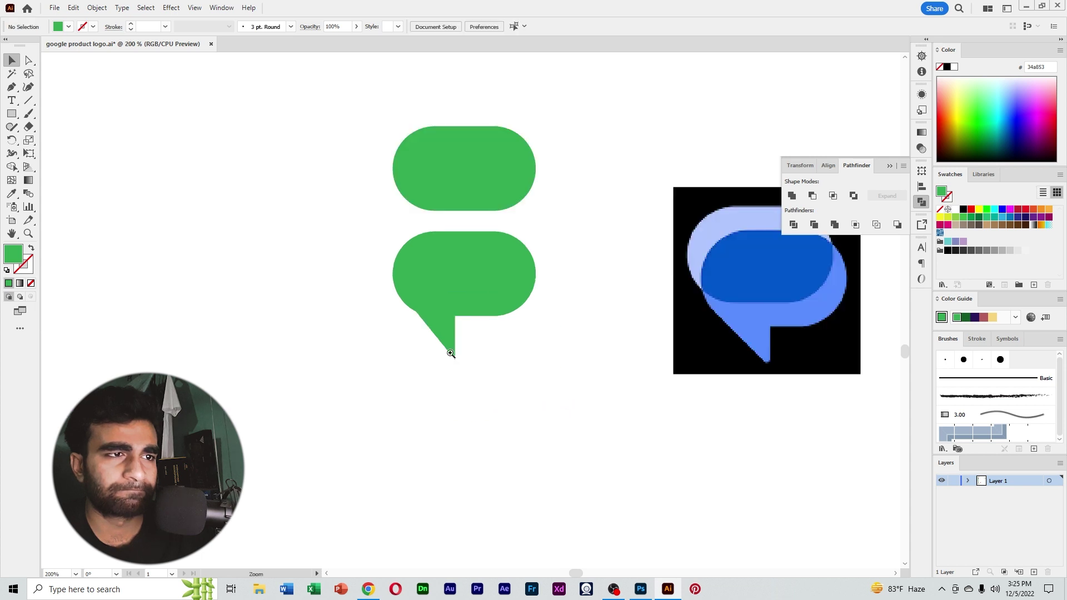
click(422, 305)
click(571, 369)
click(567, 369)
drag(568, 370, 642, 348)
click(802, 407)
Step: Compare the tail's outline and position on the lower bubble with the Messages reference icon
key(z)
alt+click(764, 390)
ctrl+alt+click(763, 390)
ctrl+alt+click(747, 386)
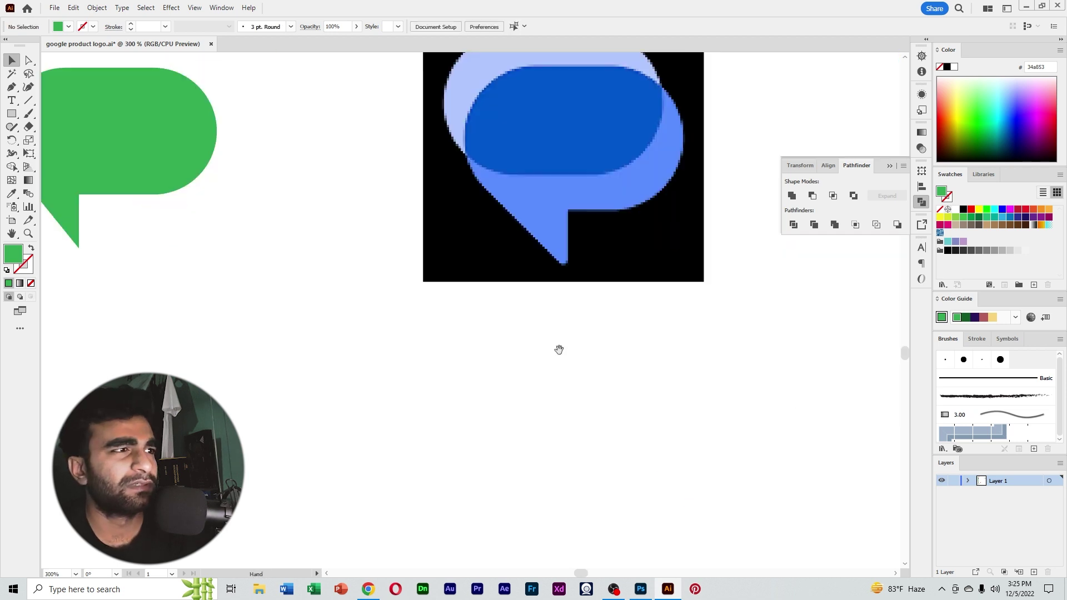
drag(324, 303, 727, 433)
drag(583, 379, 572, 424)
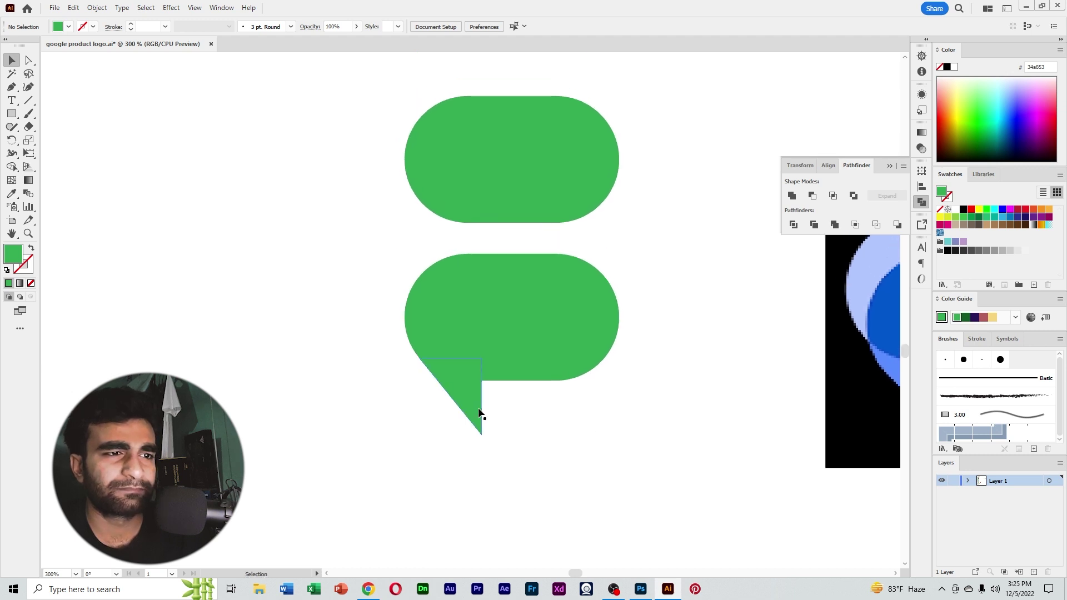
click(482, 430)
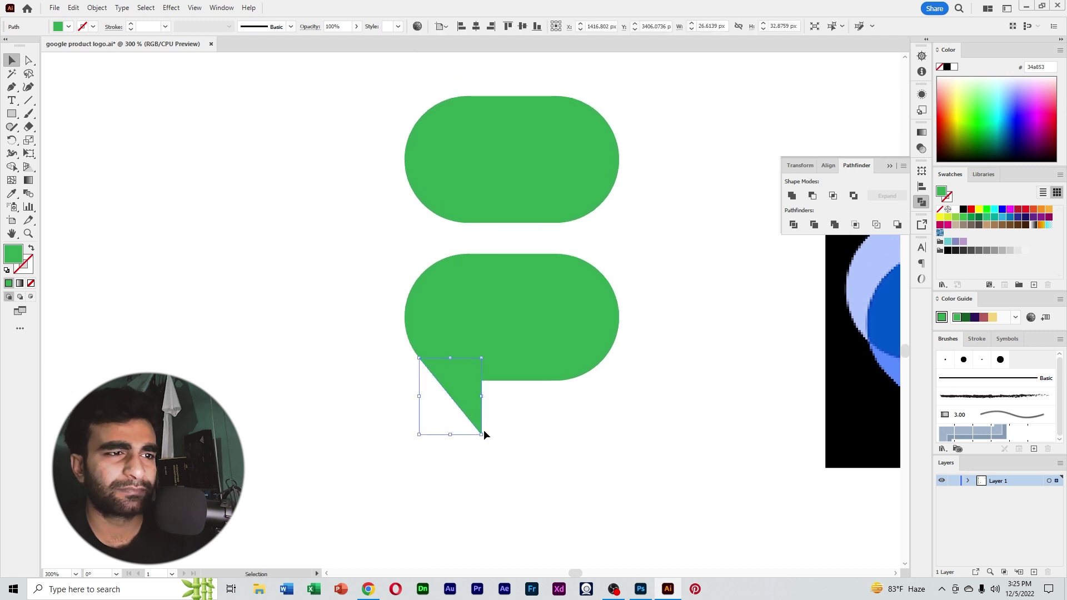
click(29, 62)
click(535, 455)
ctrl+click(585, 343)
ctrl+alt+click(585, 343)
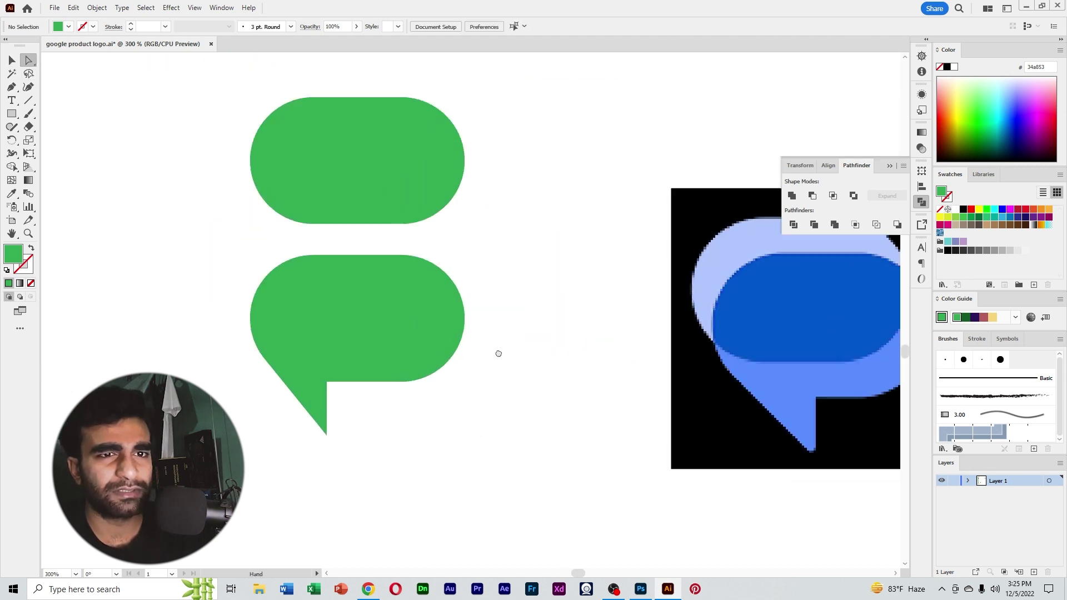
ctrl+alt+click(560, 362)
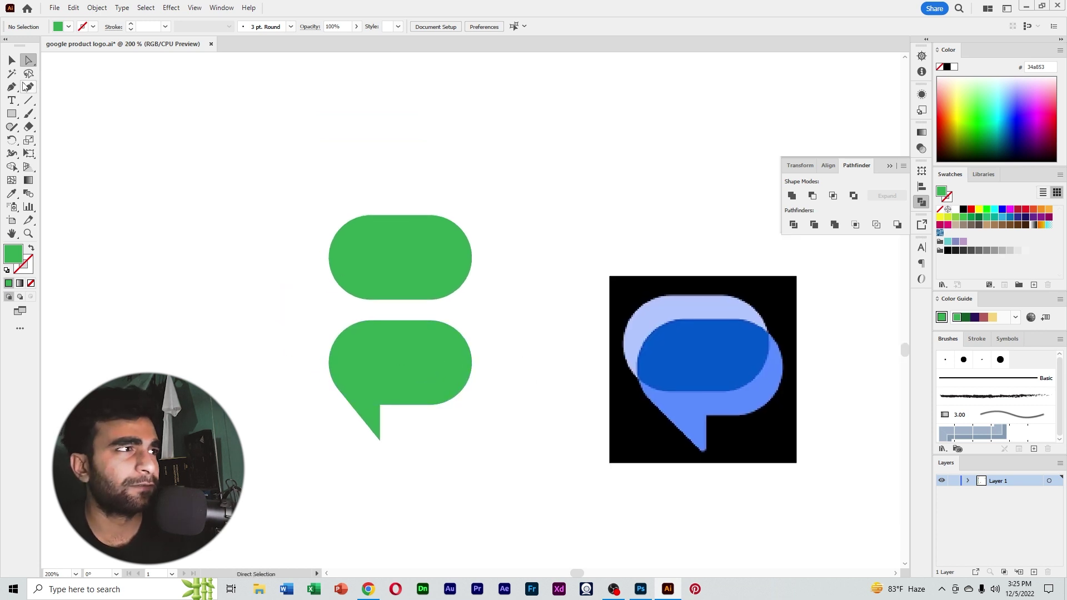
Step: Unite the lower rounded shape and its triangular tail into one speech bubble
click(12, 60)
drag(271, 325, 480, 461)
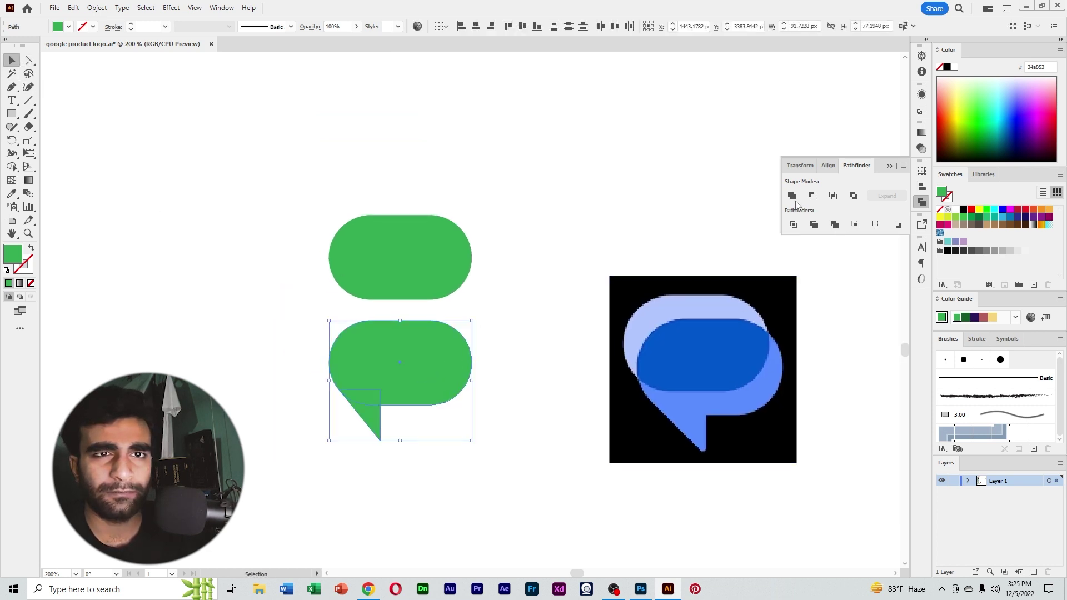
click(547, 345)
drag(501, 365, 564, 353)
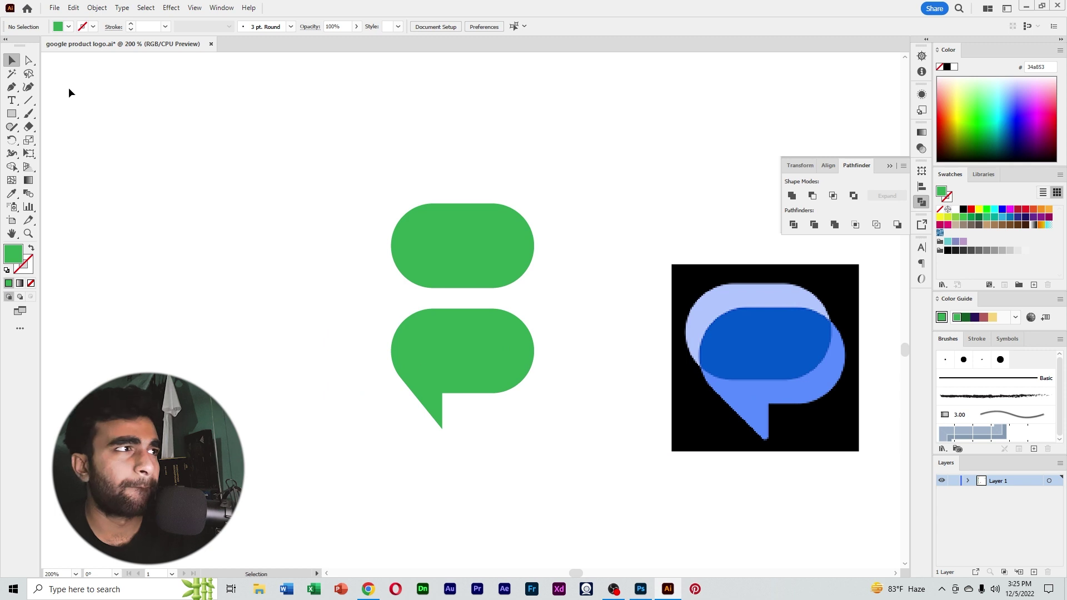
Step: Try to lengthen the speech bubble's tail by pulling its tip anchor slightly down, and undo it
key(a)
drag(459, 461, 431, 422)
key(ctrl+equal)
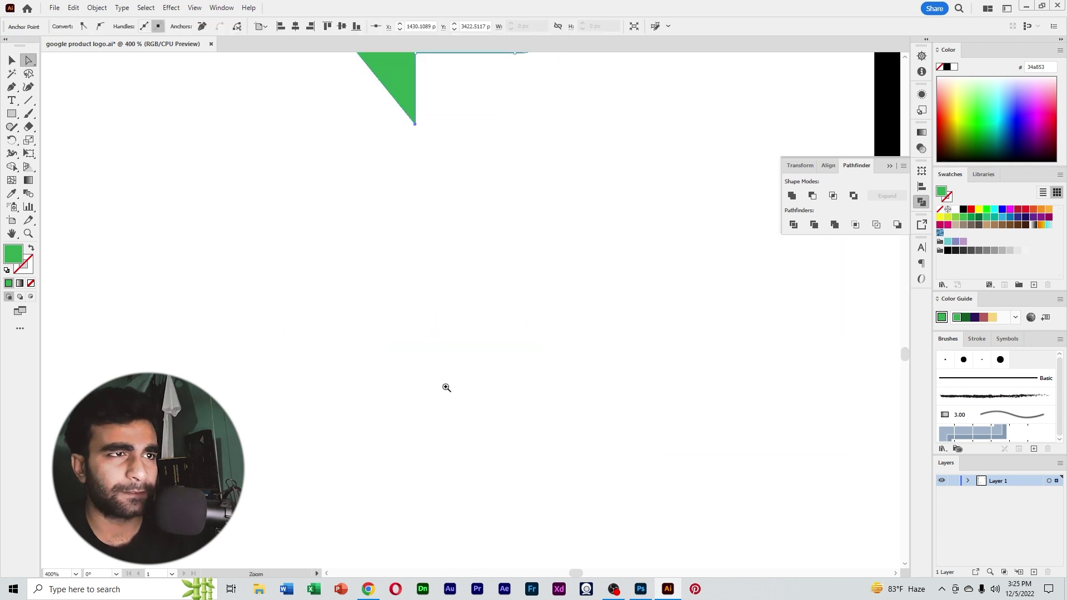
scroll(439, 384, up, 3)
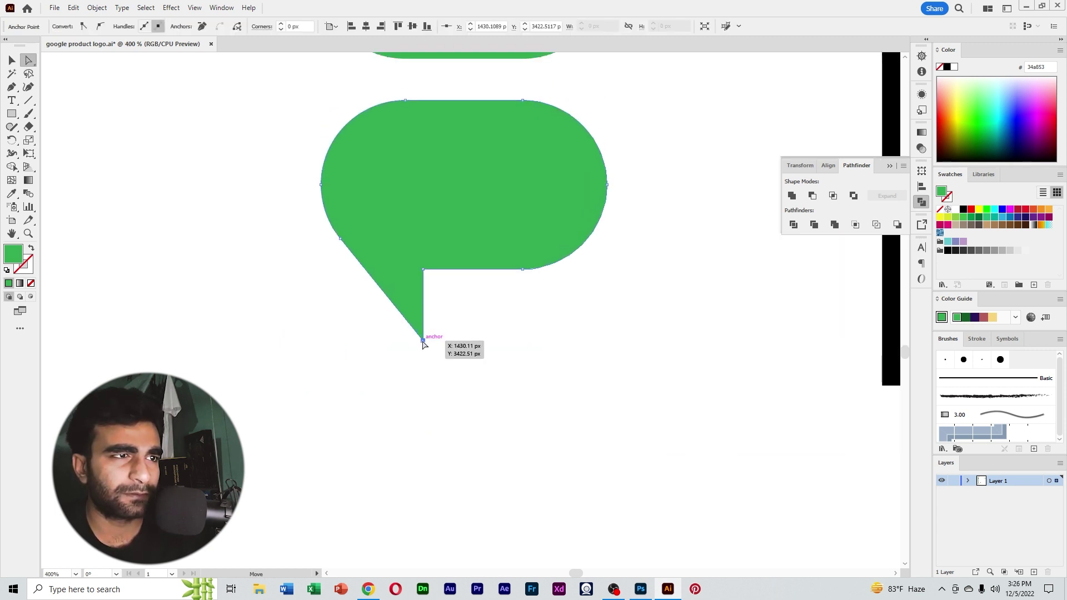
drag(423, 341, 423, 348)
click(468, 360)
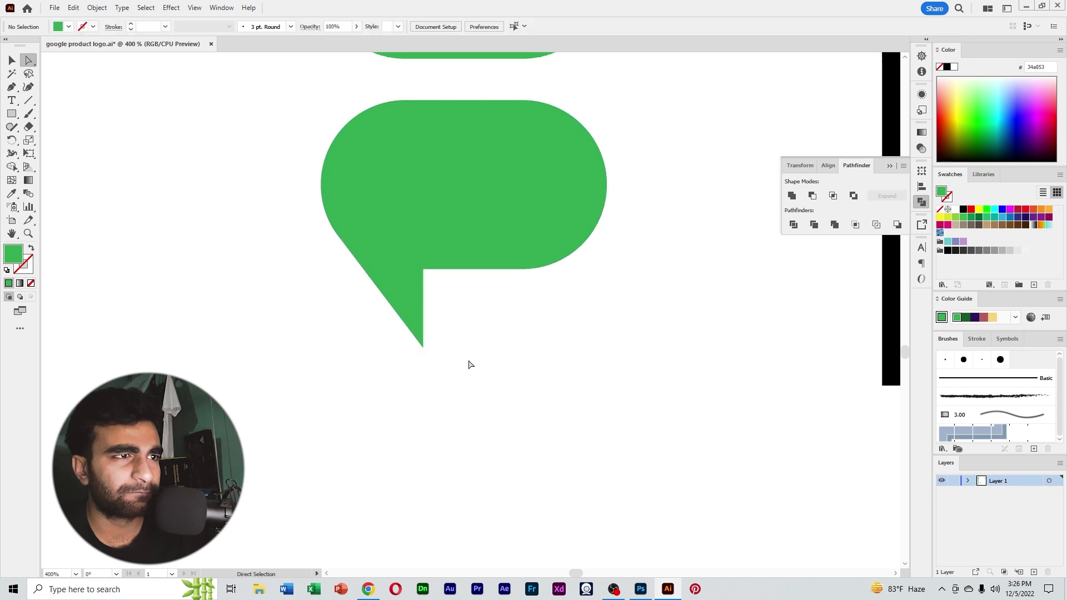
key(ctrl+z)
Step: Round the tip of the speech bubble's tail with a radius of about 1.24 px
scroll(428, 350, up, 3)
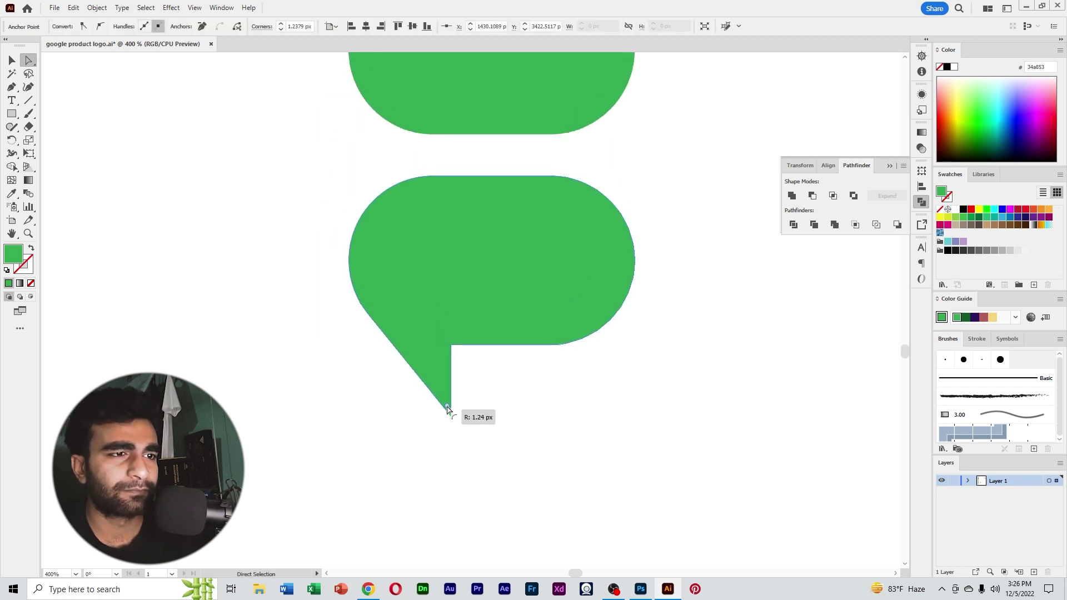
click(550, 443)
ctrl+alt+click(559, 392)
ctrl+alt+click(559, 392)
ctrl+alt+click(558, 392)
drag(385, 260, 479, 431)
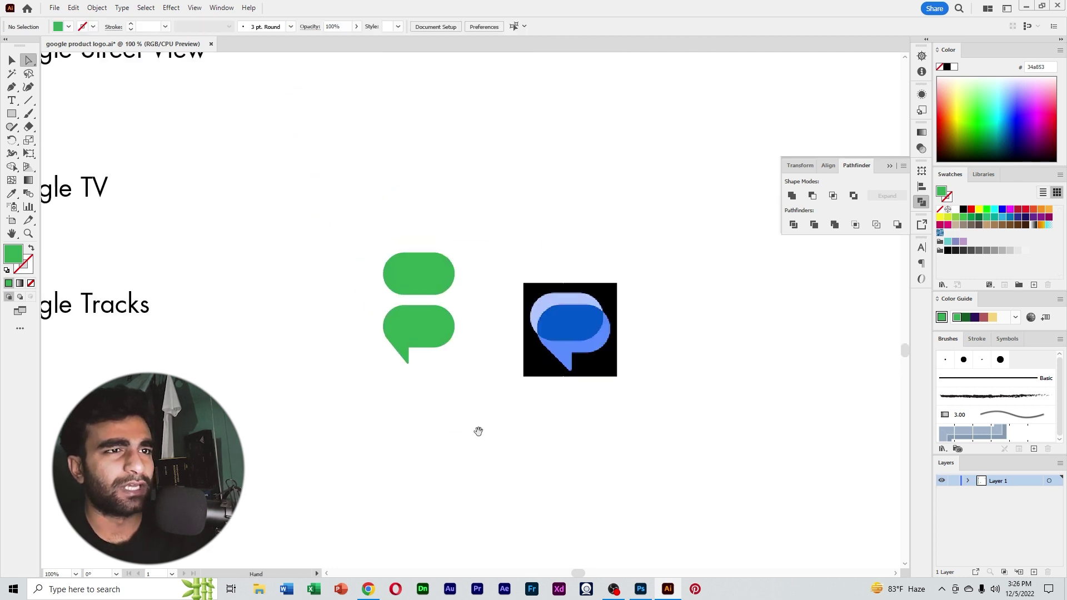
Step: Move the speech bubble over the upper rounded shape, offset right and down as in the reference icon
click(12, 62)
drag(421, 334, 470, 375)
ctrl+click(449, 315)
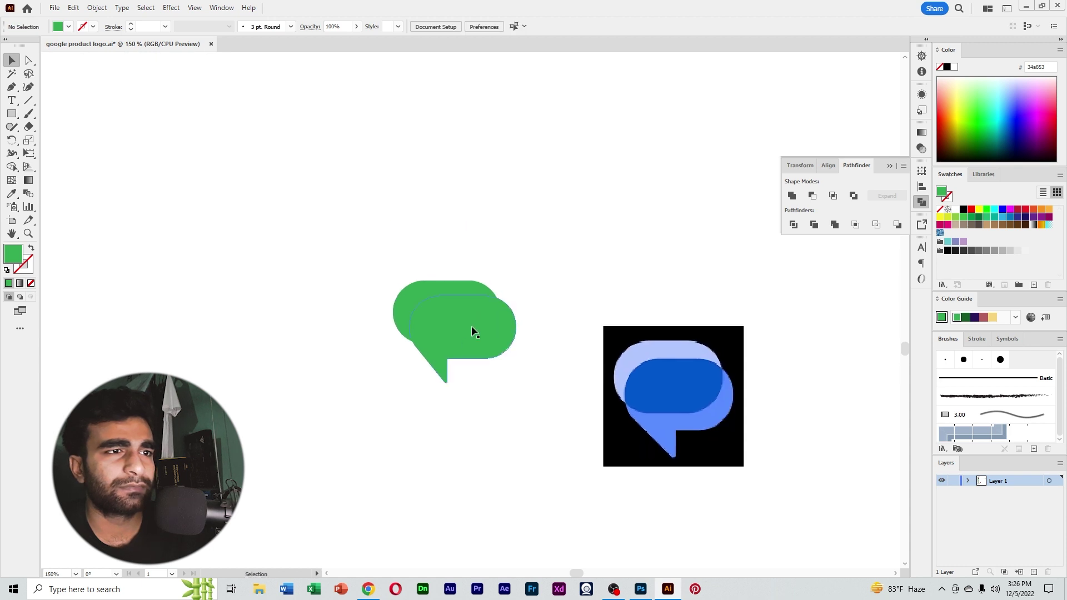
click(472, 328)
drag(331, 203, 498, 435)
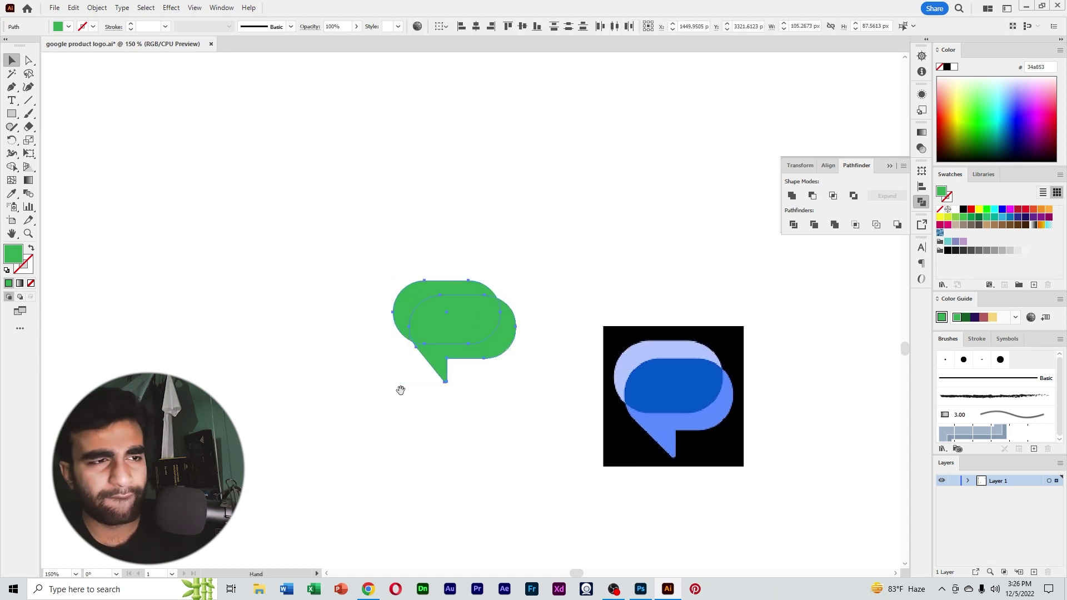
drag(406, 393, 405, 405)
Step: Nudge the speech bubble about 4 px further down over the upper rounded shape
click(483, 410)
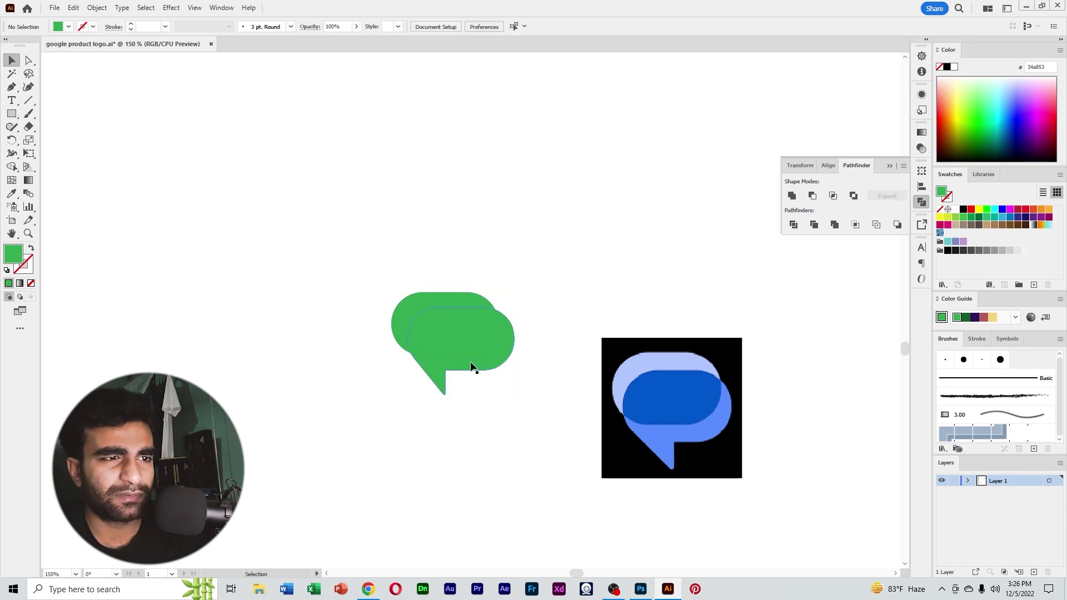
drag(470, 363, 469, 365)
click(474, 410)
drag(474, 412, 499, 420)
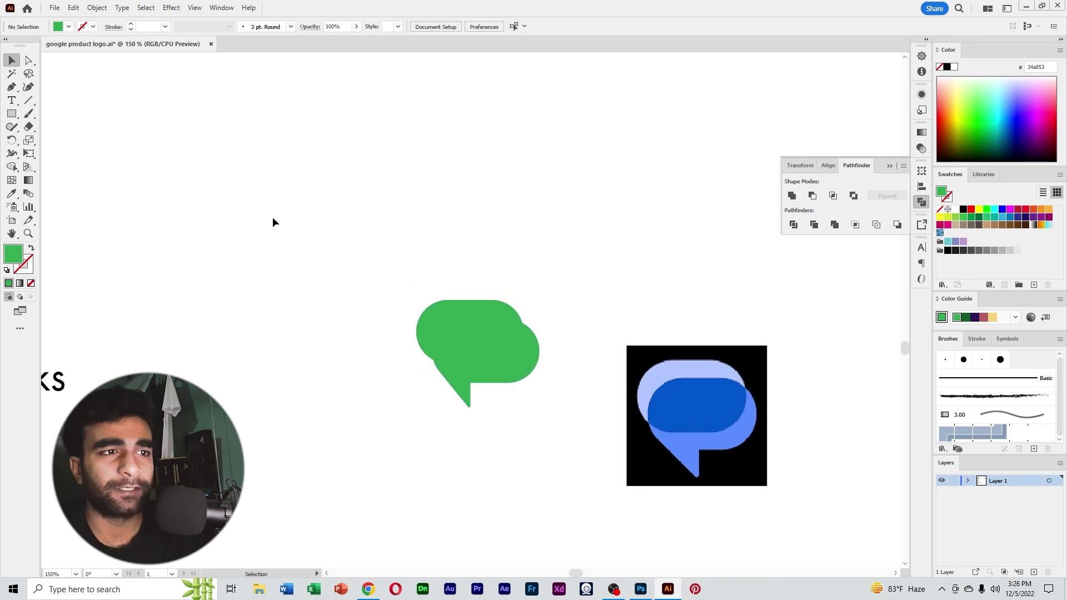
Step: Divide the two overlapping shapes with Pathfinder and ungroup the resulting pieces
drag(288, 230, 516, 430)
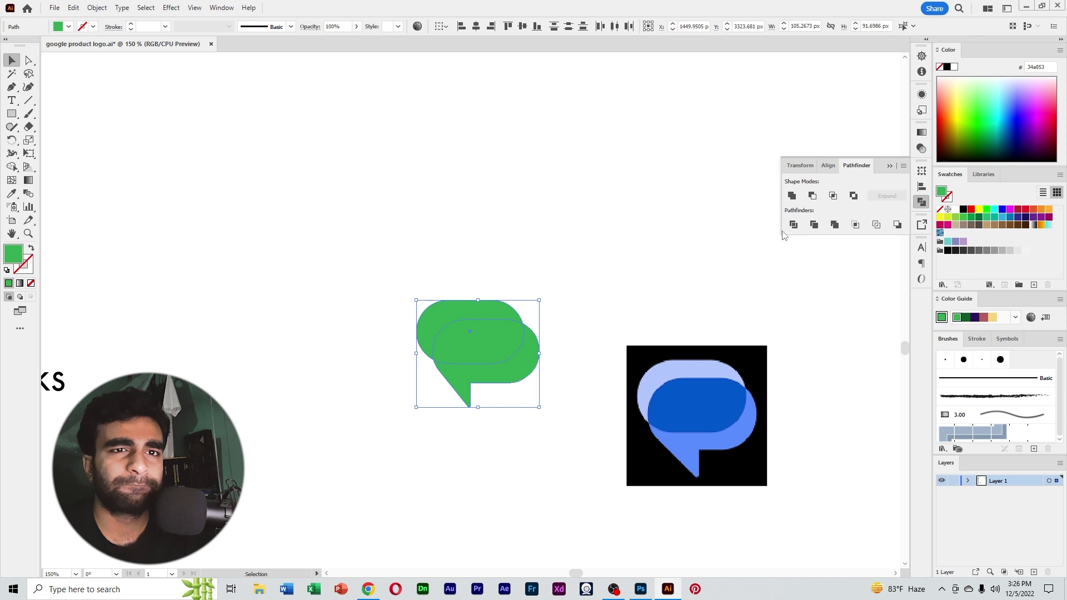
right_click(473, 352)
click(508, 249)
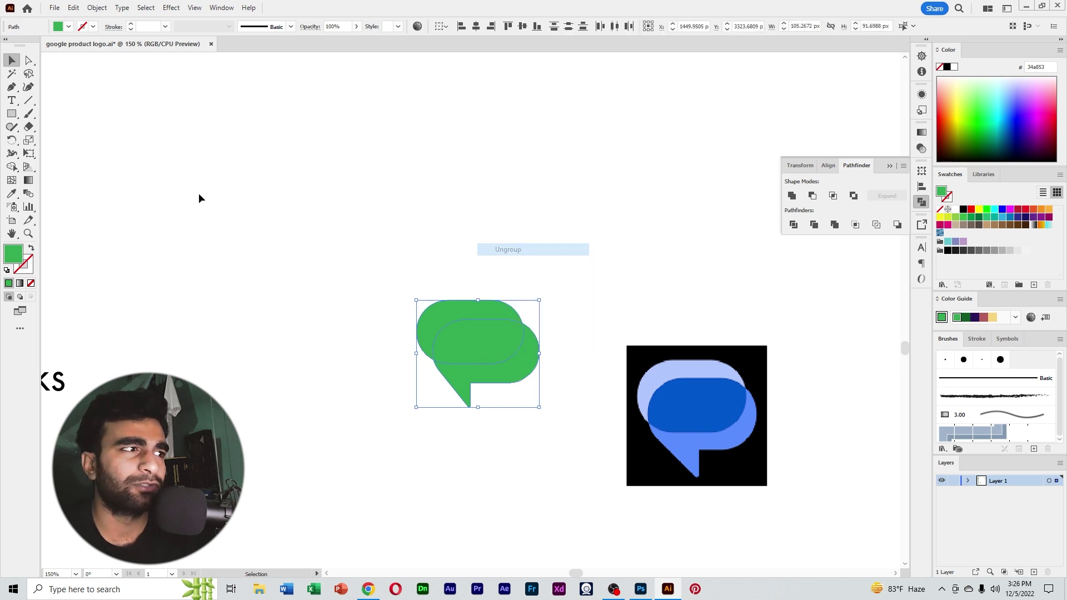
click(198, 193)
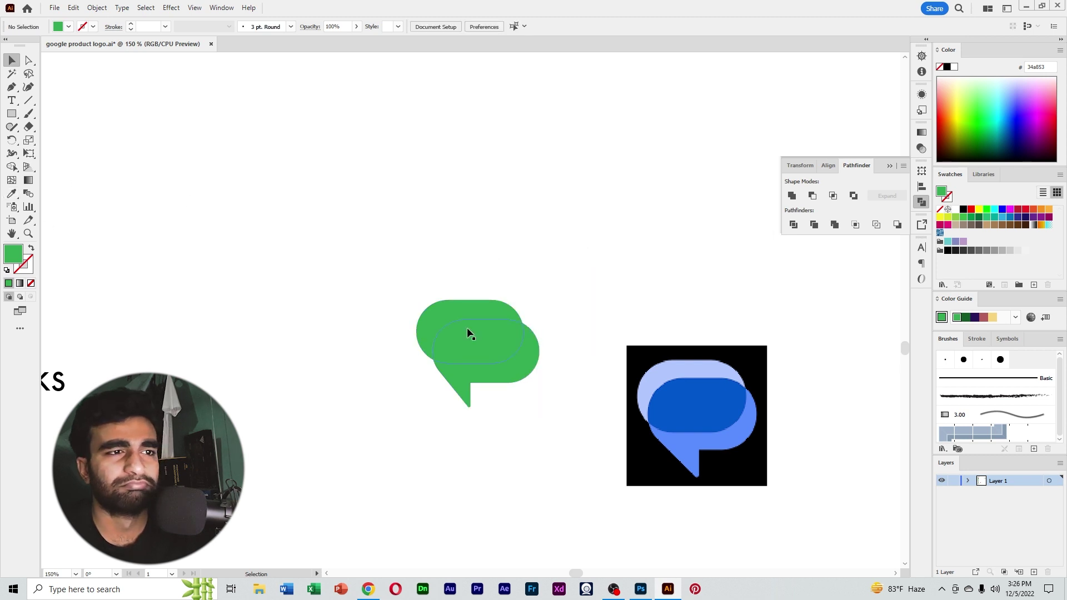
Step: Fill the upper piece with the reference icon's light blue and the overlapping piece with its dark blue #0057cc, using the Eyedropper
click(454, 305)
key(i)
click(676, 367)
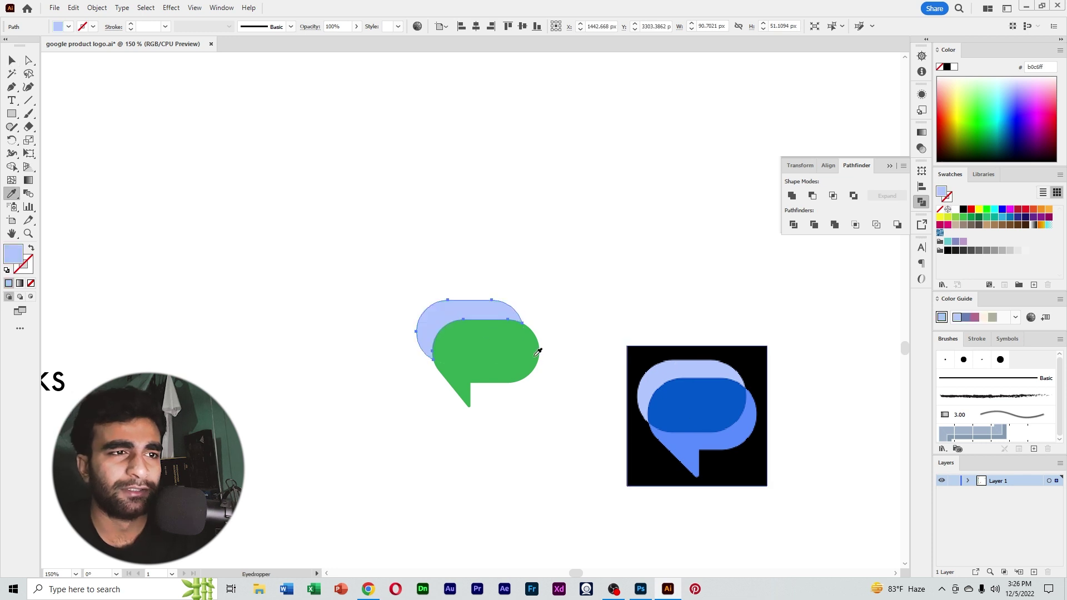
click(503, 340)
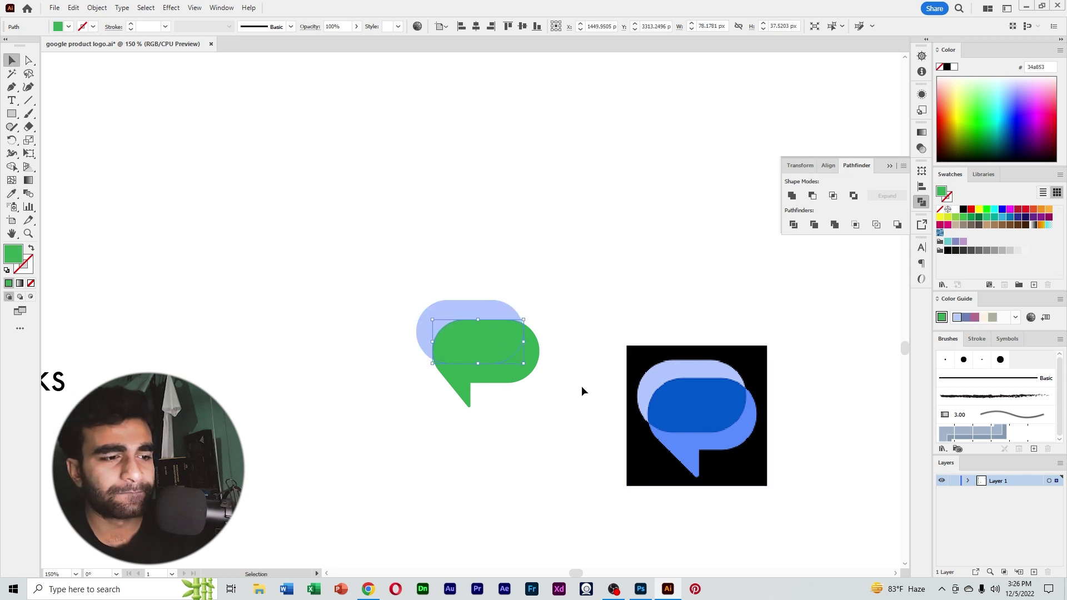
key(i)
click(695, 389)
key(v)
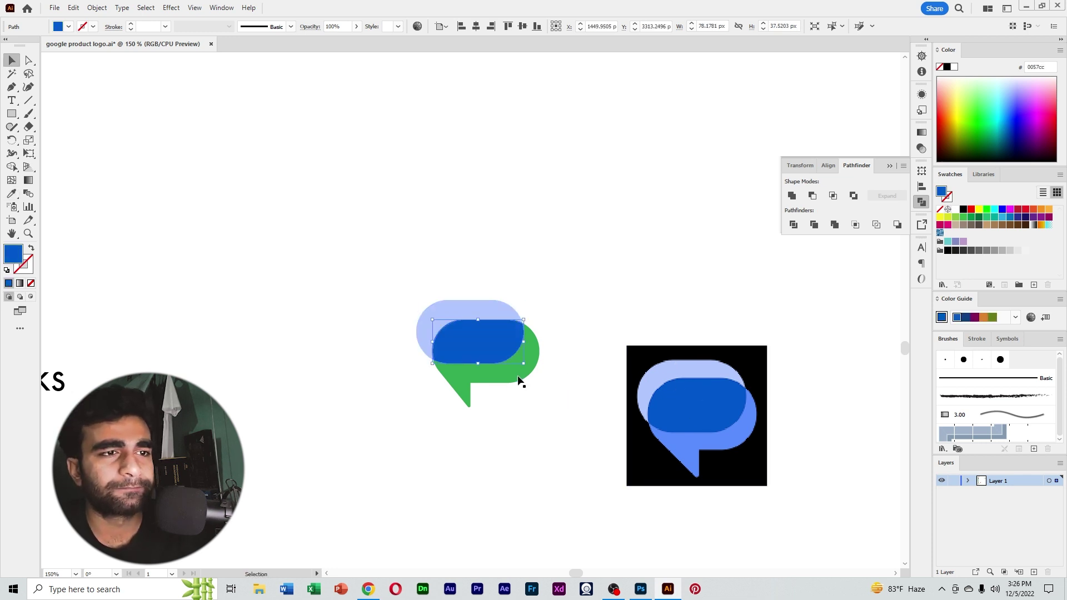
Step: Fill the piece with the tail with the medium blue #578cff sampled from the reference icon
click(518, 374)
key(i)
click(743, 430)
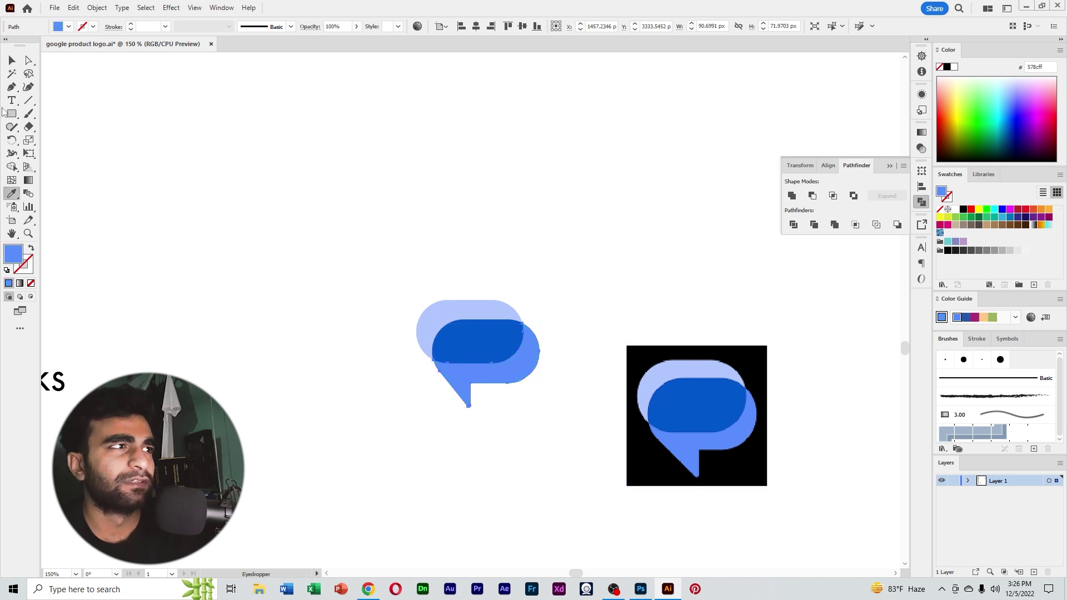
click(11, 60)
click(274, 209)
Step: Group all the coloured pieces of the Messages logo
ctrl+alt+click(383, 274)
ctrl+alt+click(383, 273)
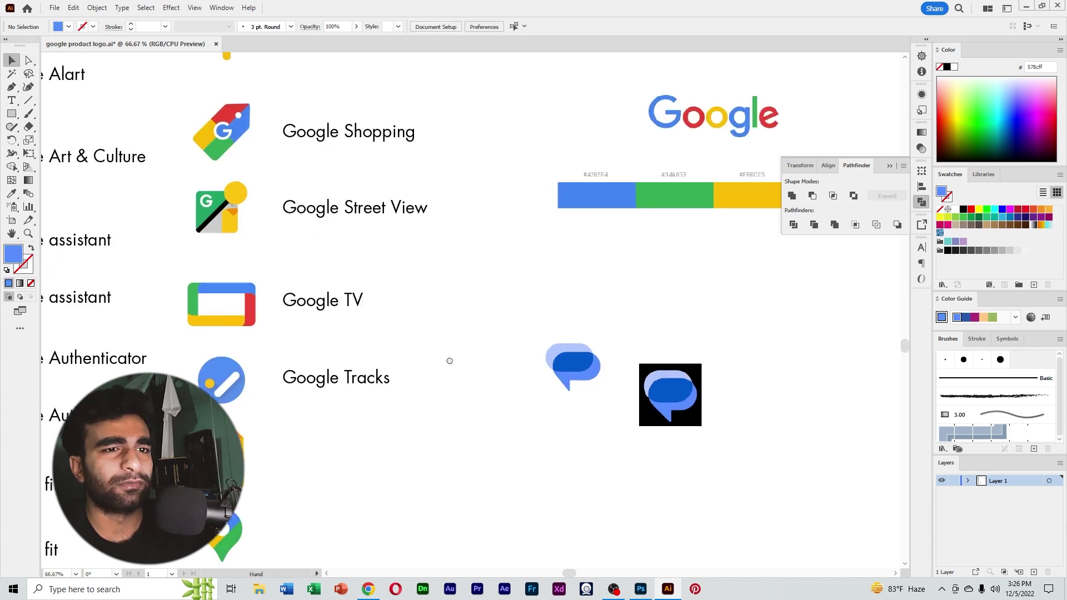
drag(450, 373, 453, 327)
drag(494, 282, 637, 406)
right_click(572, 312)
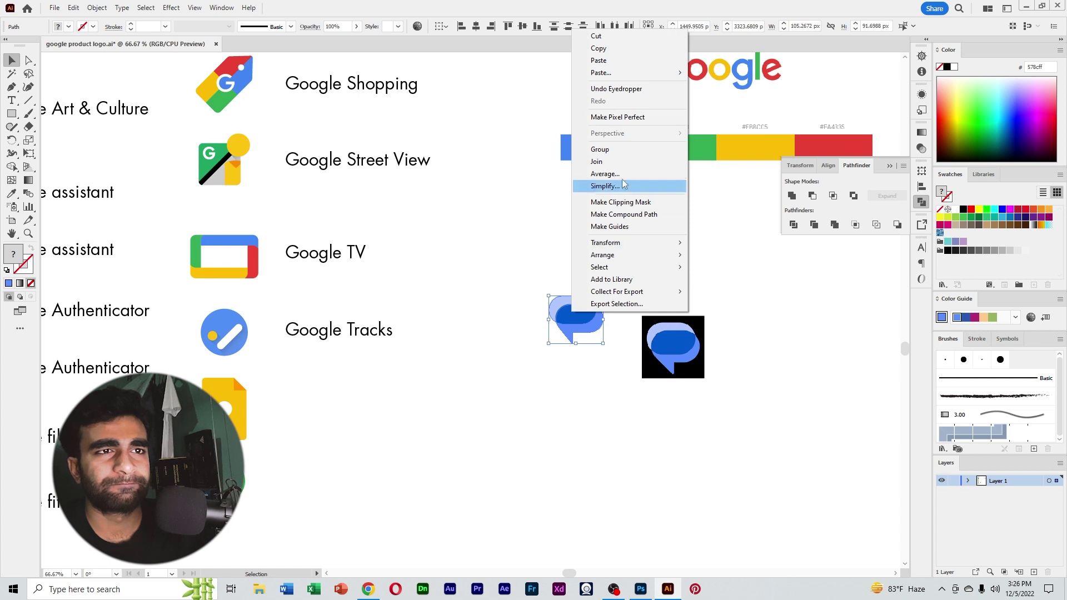
click(618, 152)
Step: Move the grouped Messages logo into the icon column directly below the Maps pin
drag(474, 230, 567, 210)
drag(662, 296, 313, 530)
click(400, 500)
scroll(436, 429, down, 3)
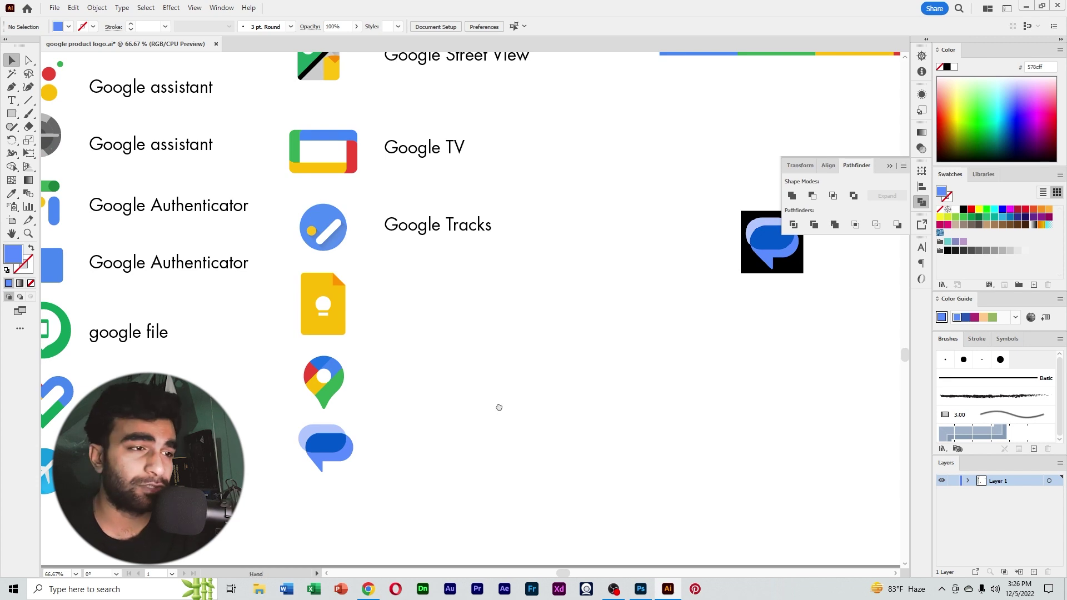
drag(499, 408, 559, 380)
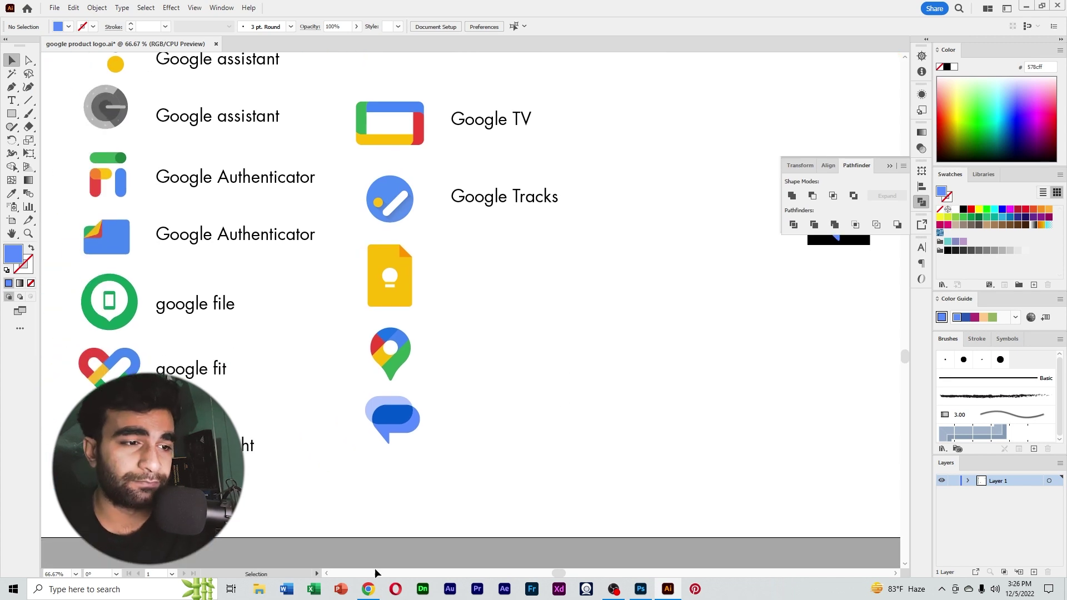
Step: Switch to Chrome and copy the News icon image from Google's products page
click(367, 588)
right_click(562, 336)
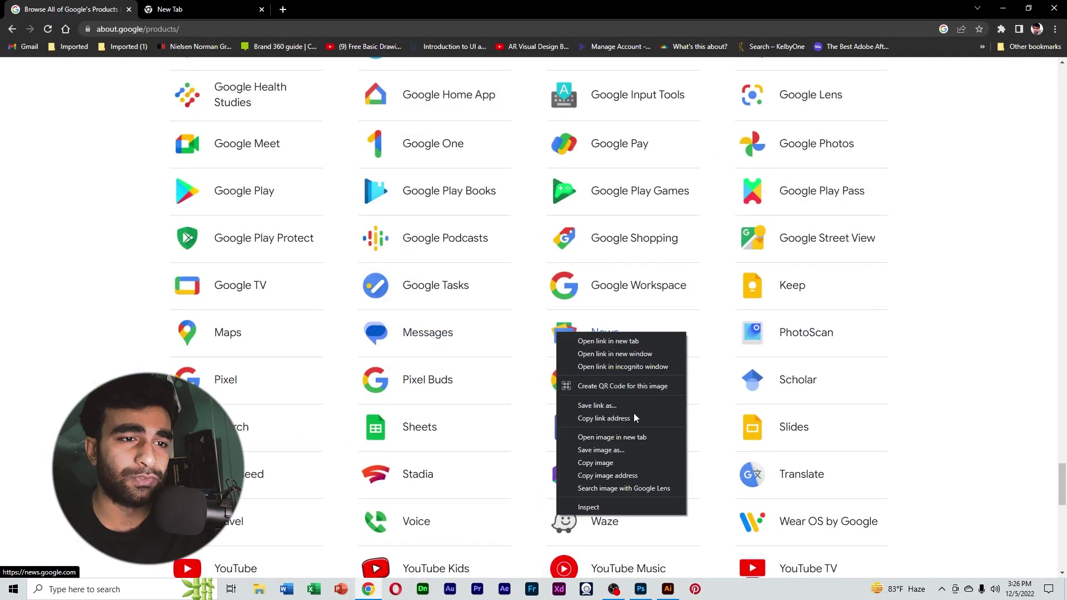
click(633, 461)
Step: Switch back to Illustrator, paste the News icon, and move it to the empty area below the Google Tracks label
click(1004, 11)
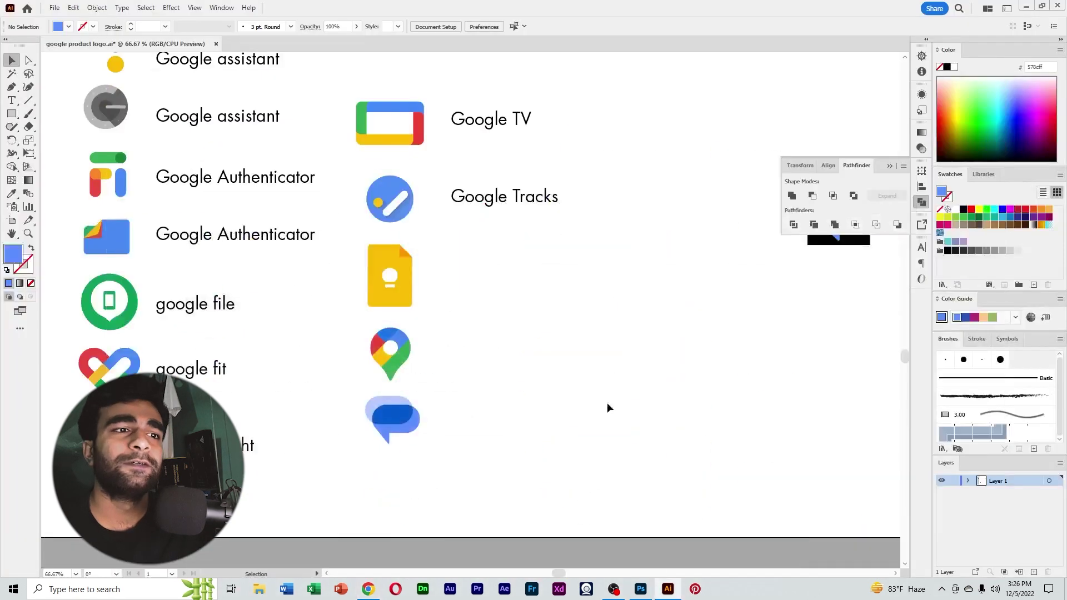
key(ctrl+v)
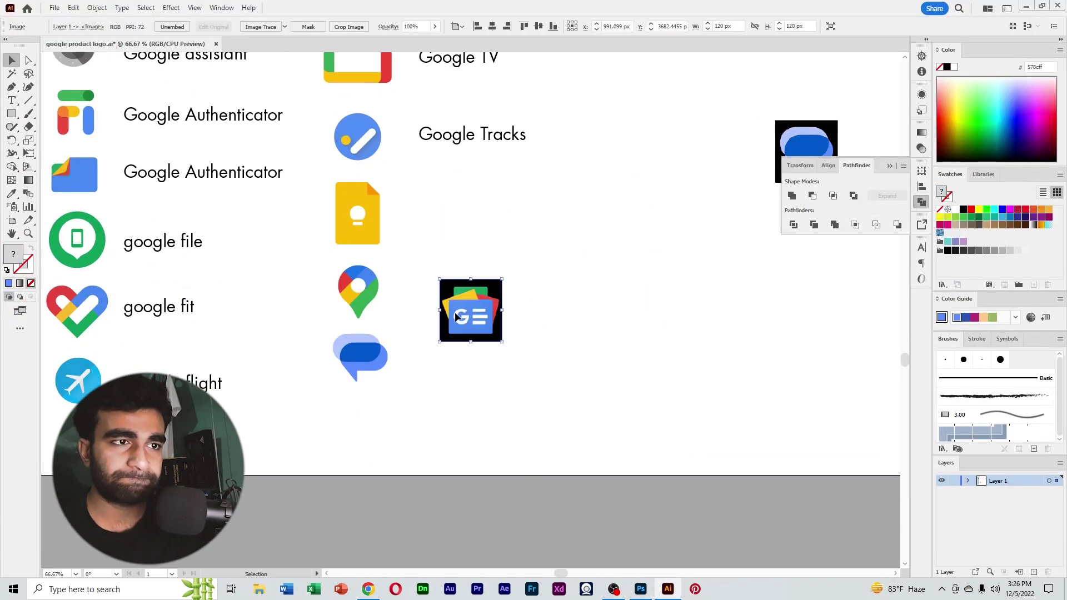
drag(458, 317, 607, 332)
key(ctrl+space)
ctrl+click(636, 280)
Step: Move the Google G logo from the top of the artboard down beside the Messages reference image
ctrl+alt+click(479, 309)
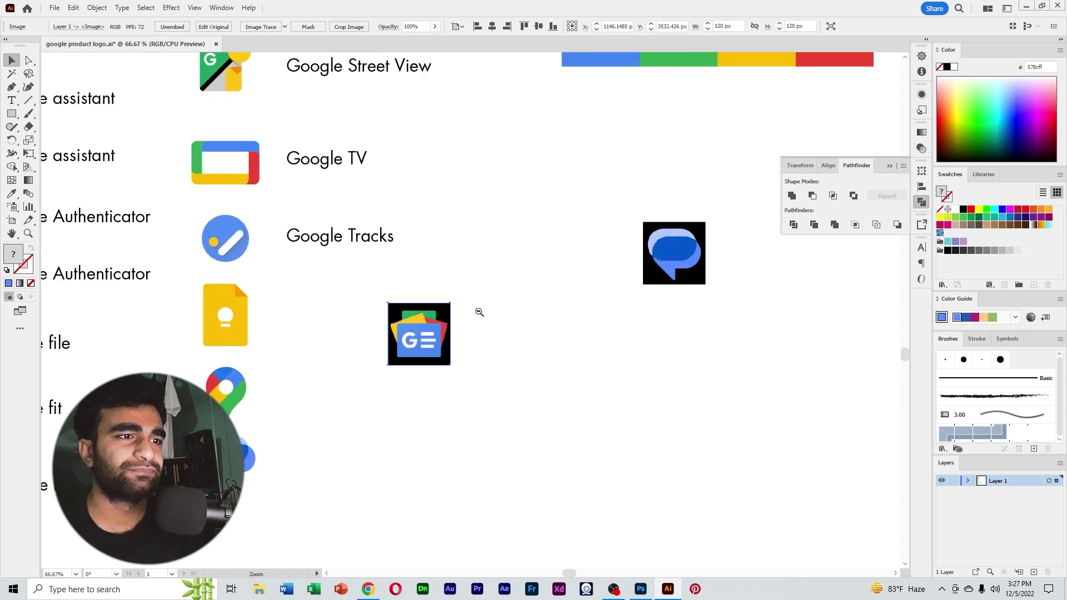
ctrl+alt+click(477, 310)
ctrl+alt+click(478, 310)
drag(491, 189, 434, 495)
ctrl+alt+click(481, 347)
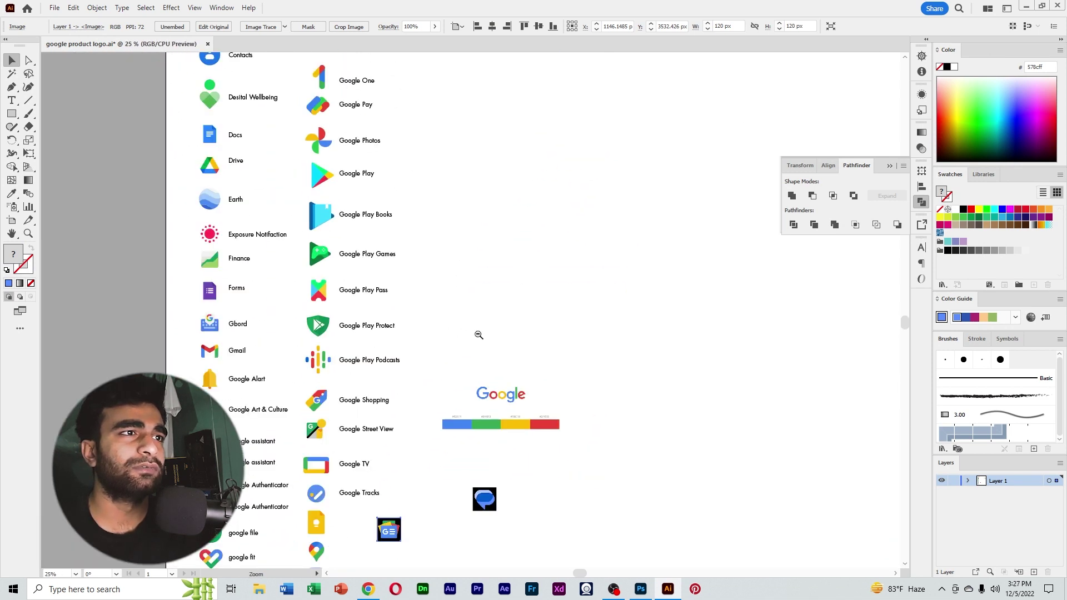
ctrl+alt+click(478, 335)
drag(519, 228, 507, 365)
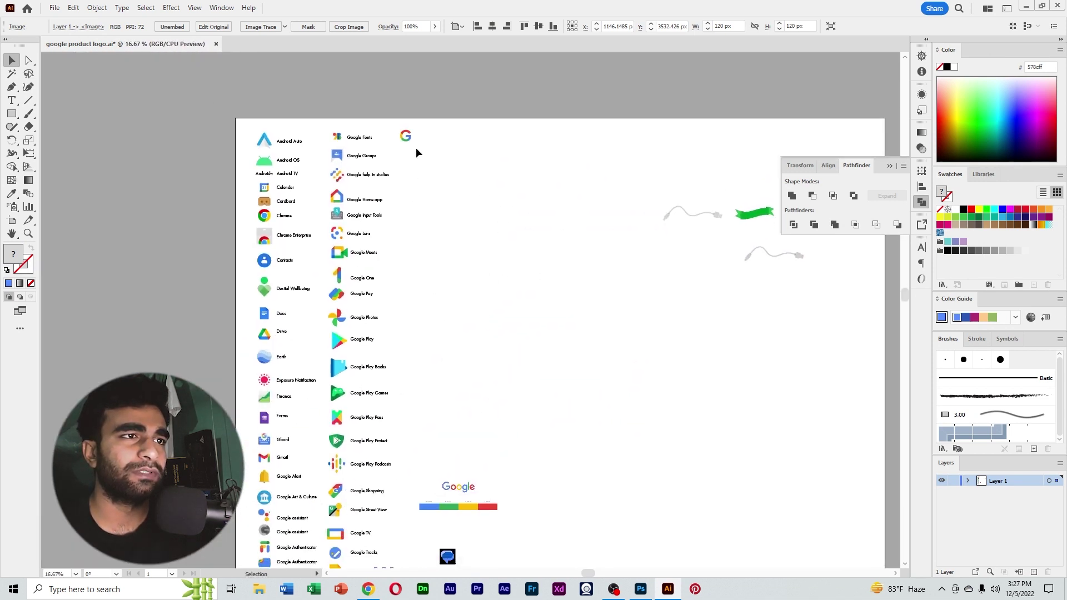
drag(408, 139, 485, 567)
Step: Delete the Messages reference image with the black background
drag(516, 535, 575, 322)
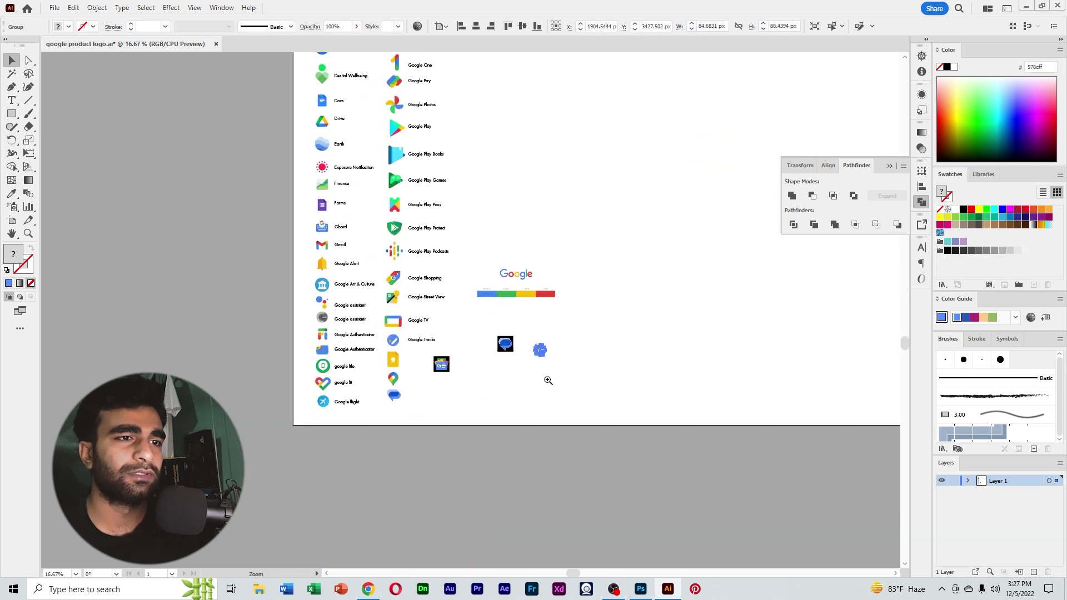
ctrl+click(548, 380)
ctrl+click(548, 380)
drag(372, 238, 581, 367)
drag(528, 346, 464, 259)
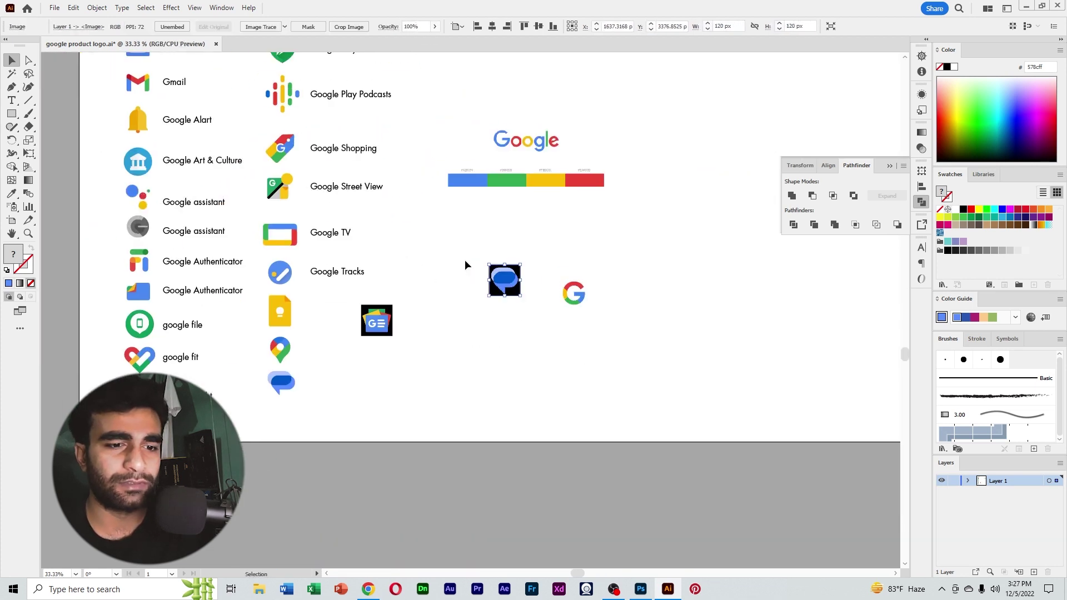
key(Delete)
Step: Move the News reference image below the four-colour bar, just above the Google G logo
ctrl+click(436, 326)
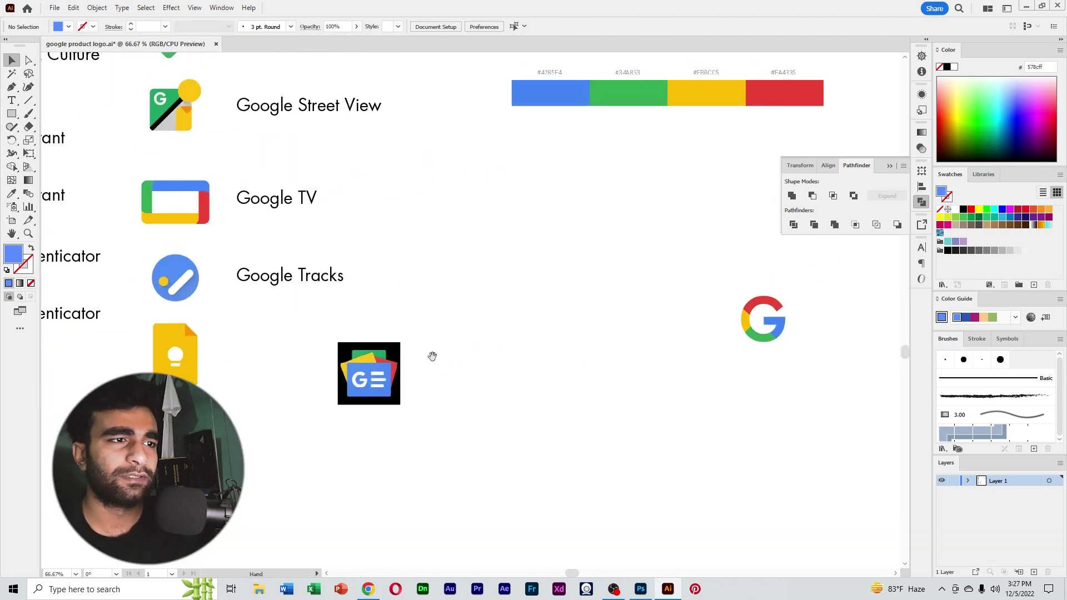
drag(463, 344, 717, 234)
drag(657, 340, 566, 348)
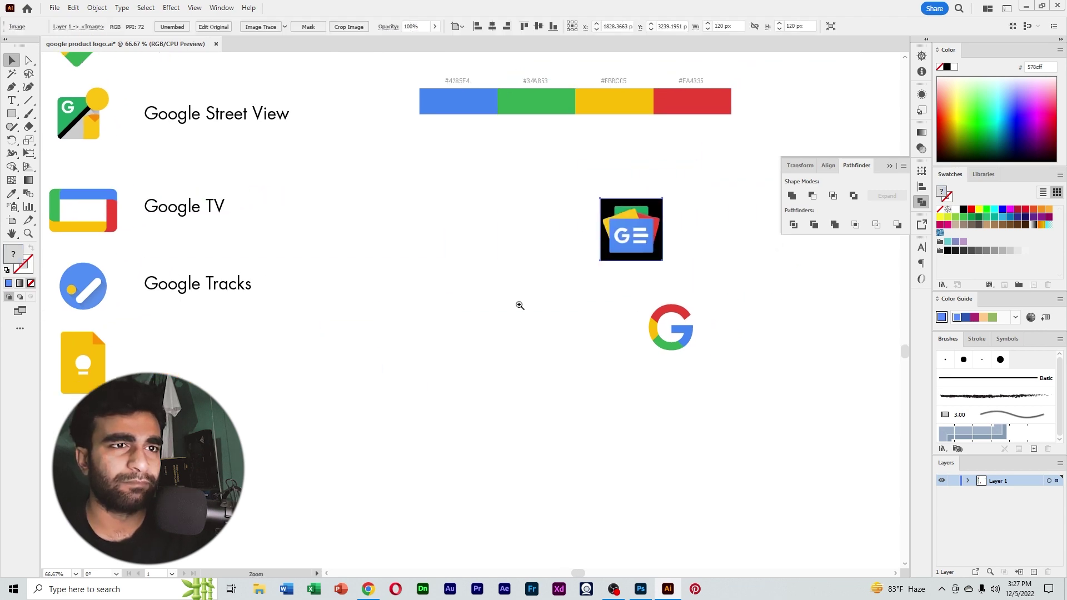
drag(520, 306, 566, 286)
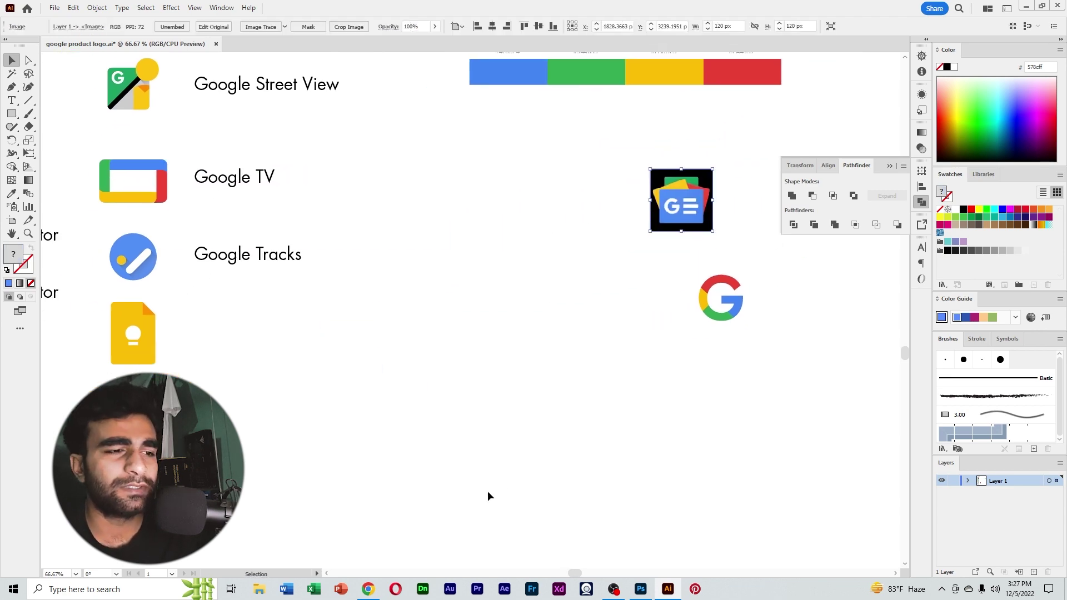
click(369, 592)
click(370, 591)
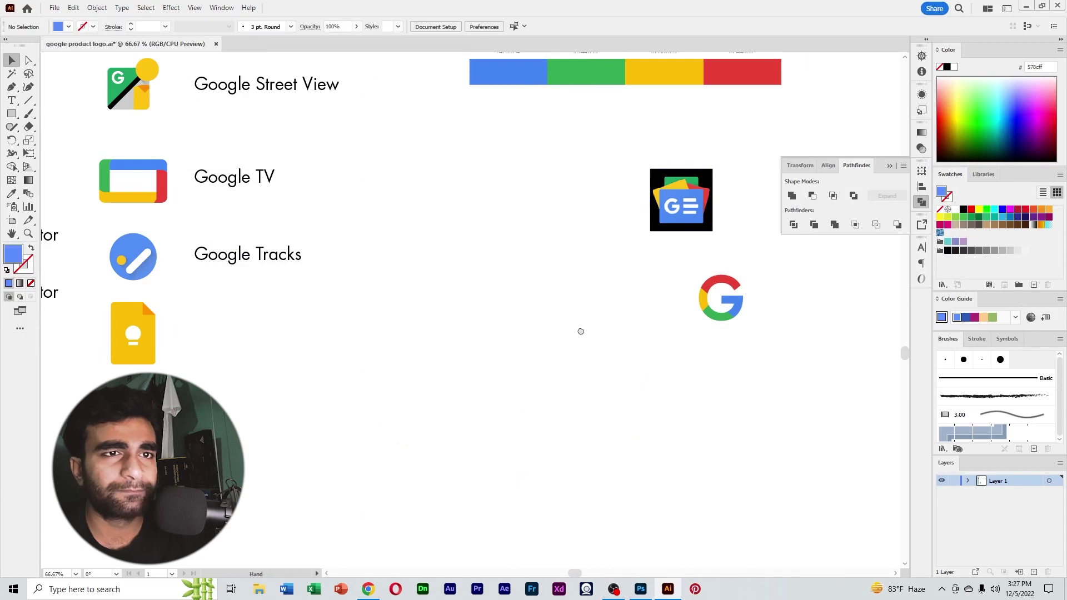
drag(578, 329, 585, 341)
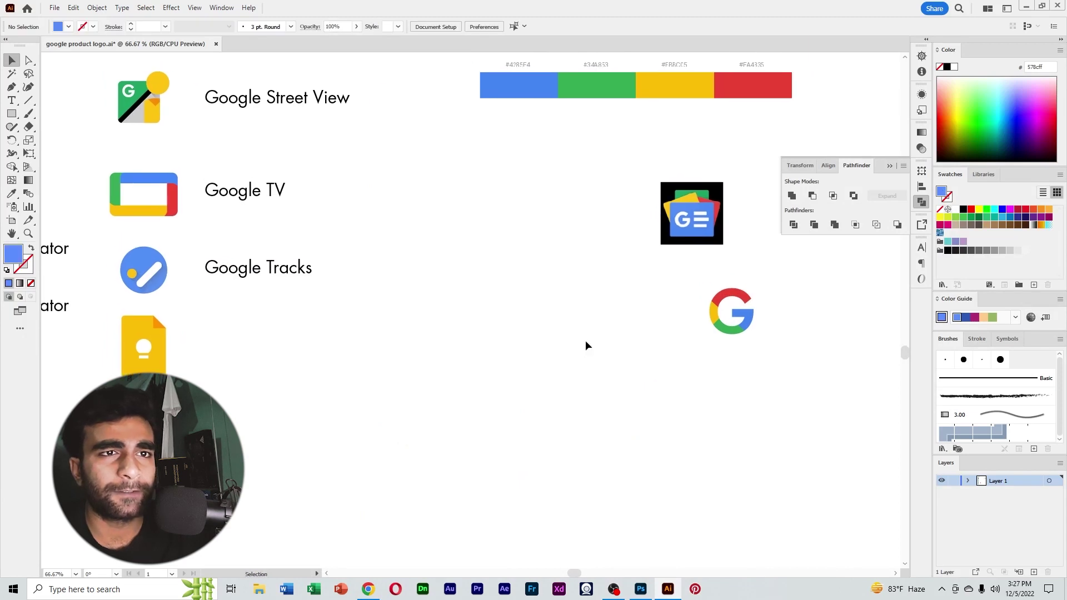
Step: Draw a blue rectangle about 139 by 113 px beside the G logo and round its corners to about 7 px
click(12, 114)
drag(475, 288, 548, 346)
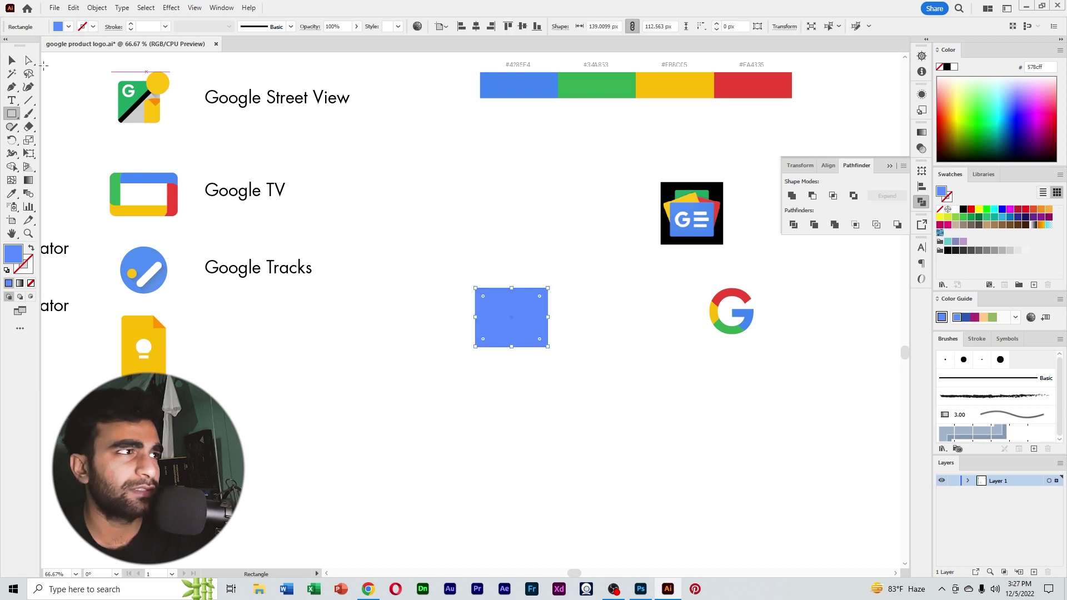
click(29, 61)
key(ctrl+equal)
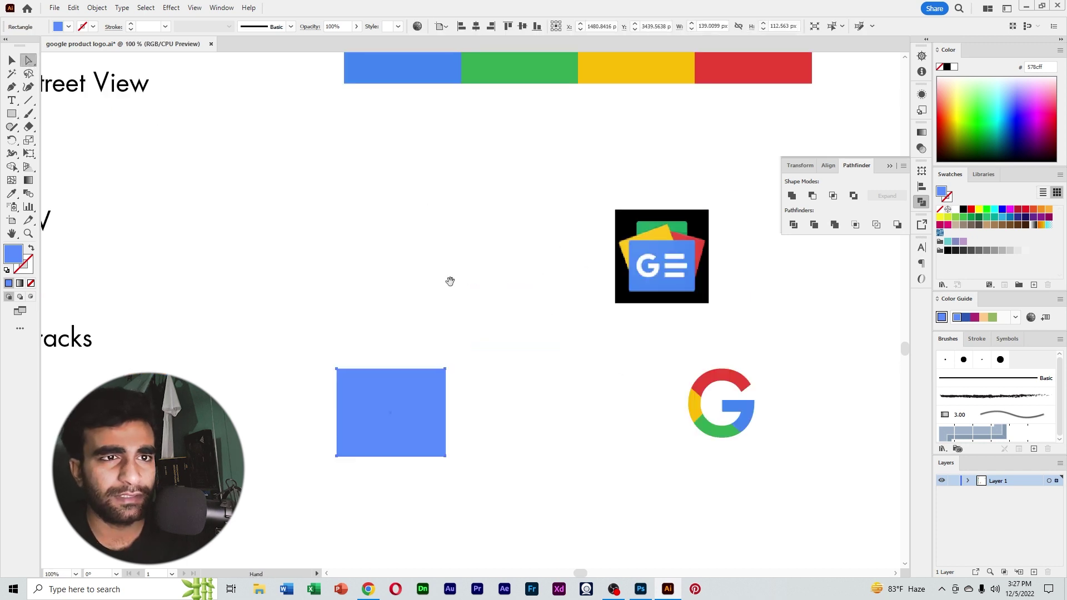
drag(450, 281, 491, 288)
ctrl+click(501, 334)
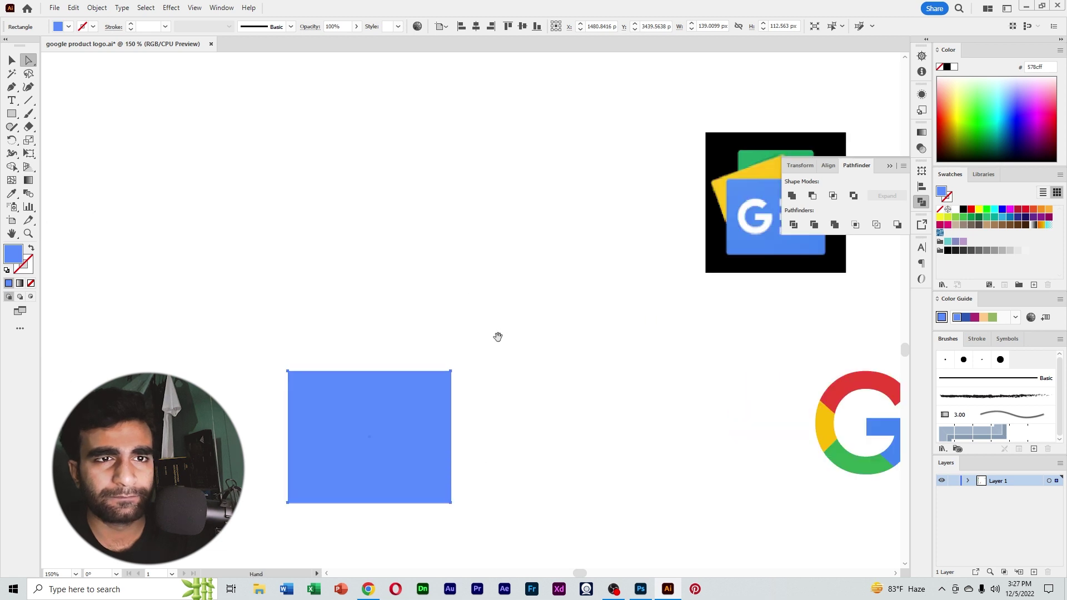
drag(498, 336, 808, 228)
ctrl+alt+click(662, 216)
ctrl+alt+click(655, 234)
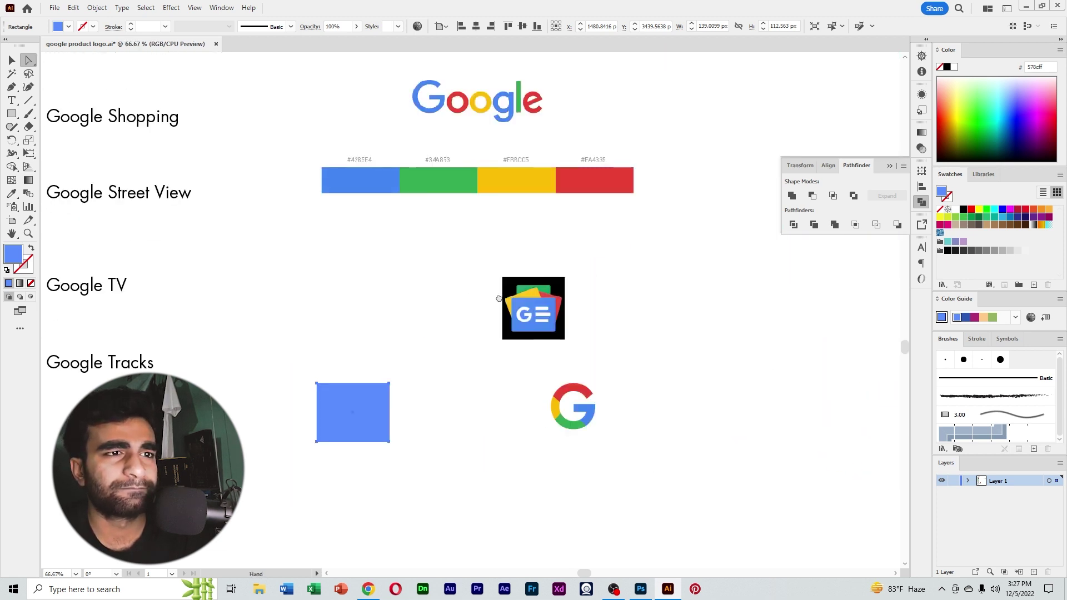
drag(499, 300, 667, 283)
ctrl+click(614, 350)
drag(482, 319, 542, 309)
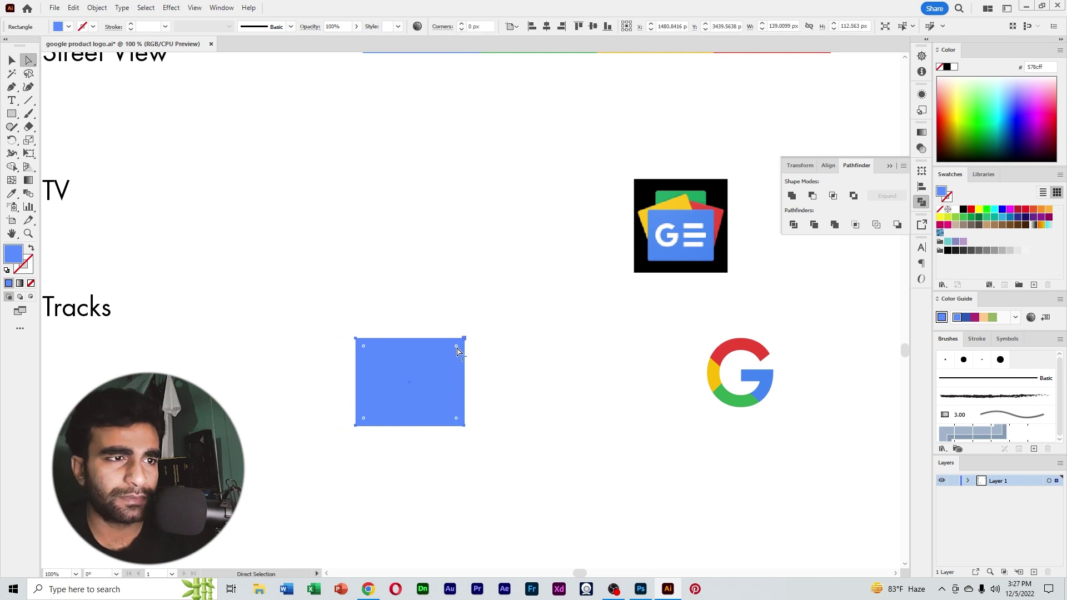
drag(457, 350, 460, 348)
click(554, 380)
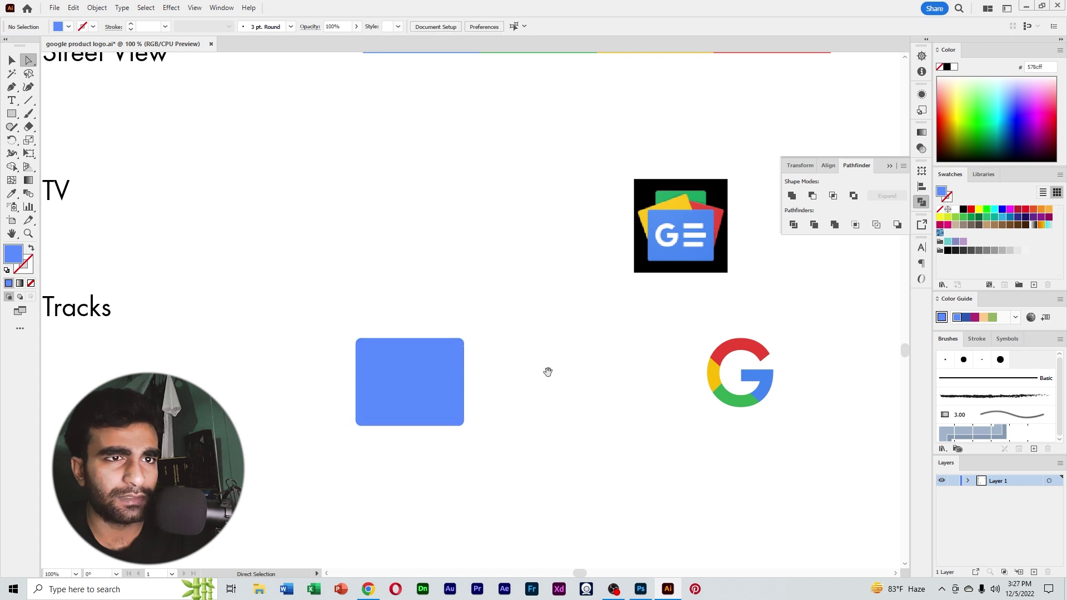
Step: Reduce the blue rectangle's corner radius to about 4.9 px
drag(519, 364, 532, 364)
click(472, 356)
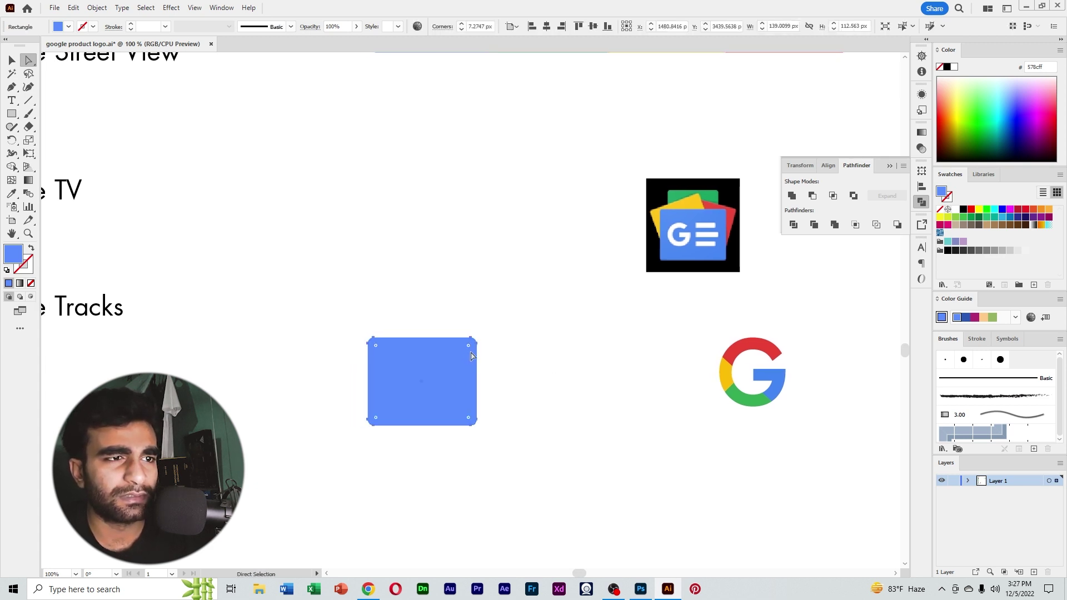
scroll(481, 338, up, 3)
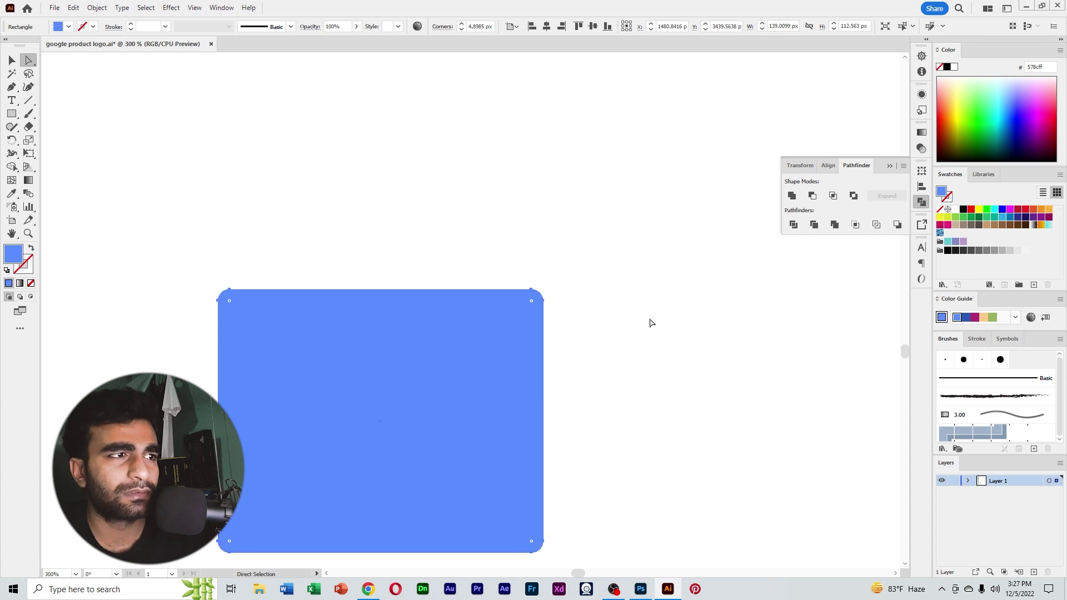
click(601, 291)
key(ctrl+space)
scroll(601, 292, down, 5)
drag(445, 292, 584, 289)
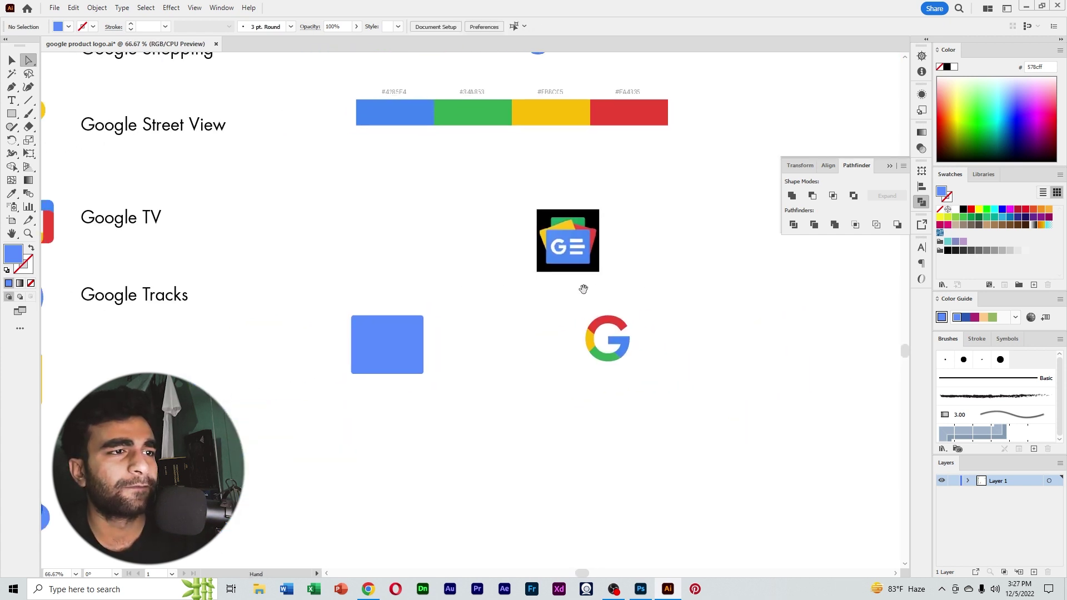
Step: Fine-tune the corner radius of the blue rectangle to about 4 px
scroll(426, 330, up, 5)
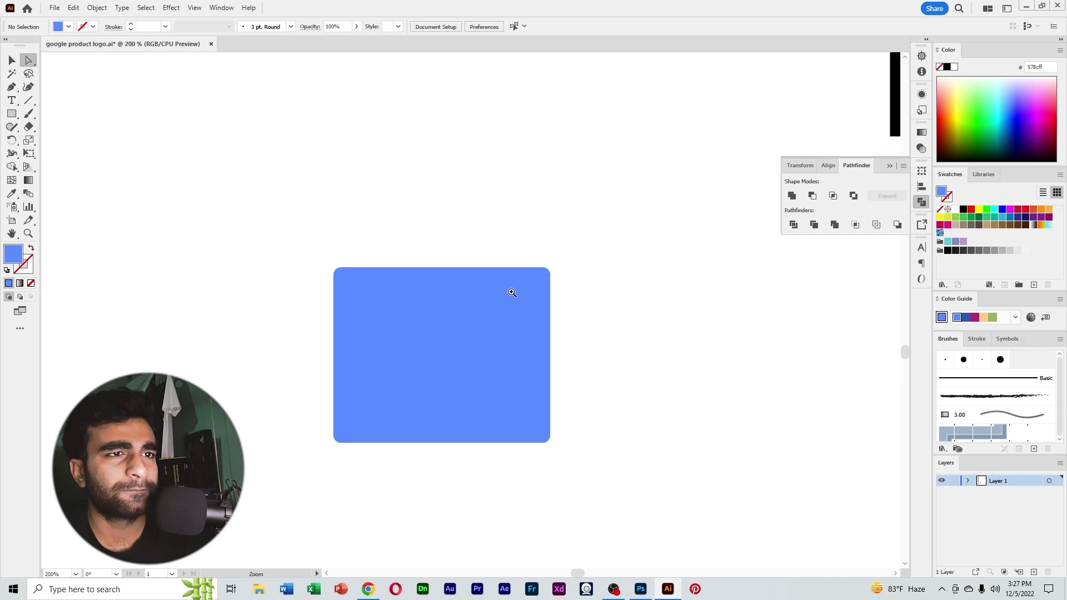
click(482, 308)
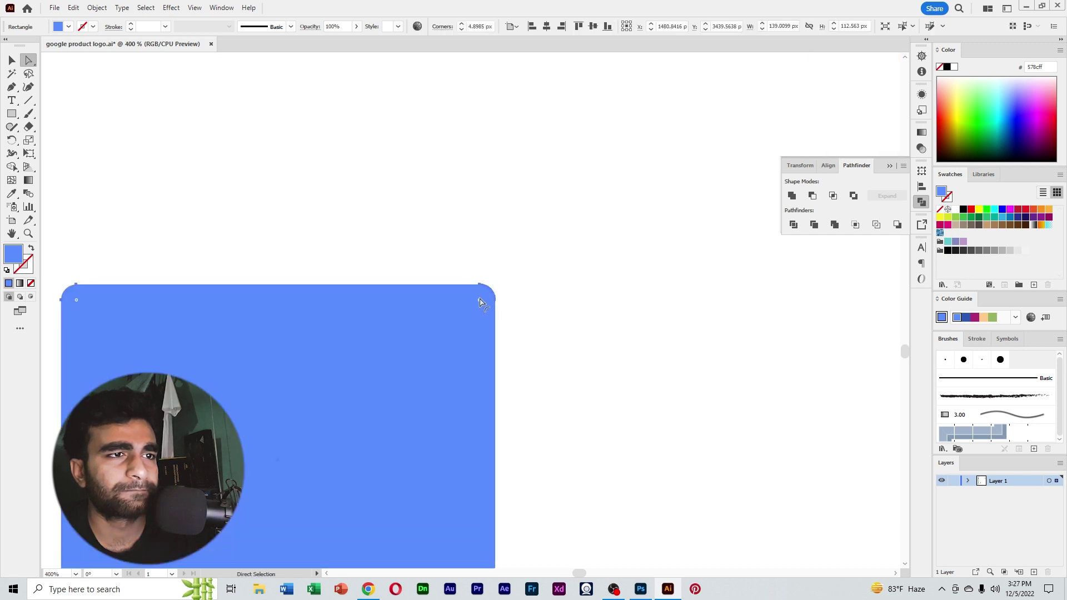
drag(480, 300, 484, 298)
click(521, 292)
ctrl+alt+click(520, 293)
ctrl+alt+click(519, 291)
ctrl+alt+click(517, 293)
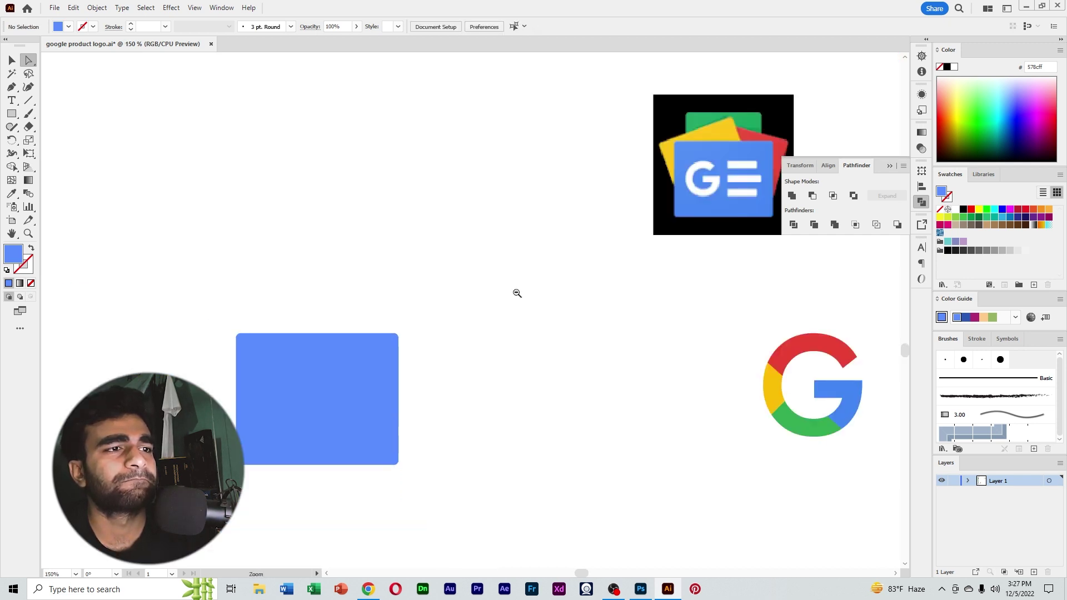
ctrl+alt+click(517, 293)
Step: Duplicate the blue rectangle straight upward, overlapping the original, and scale the copy to about 118 by 95 px
click(8, 61)
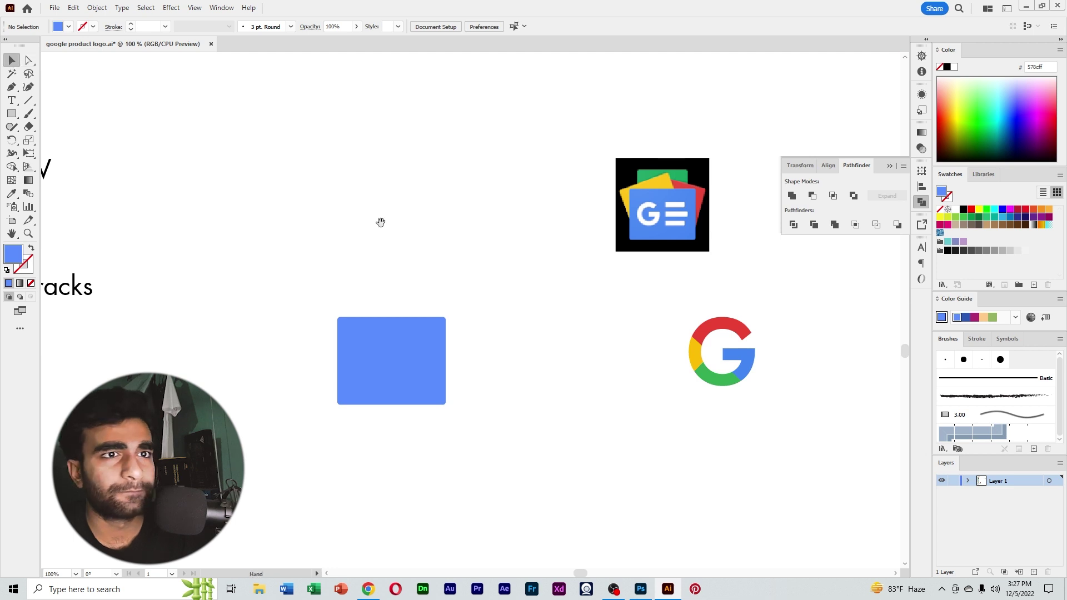
drag(381, 222, 372, 238)
ctrl+click(369, 299)
drag(398, 309, 290, 330)
ctrl+alt+click(462, 299)
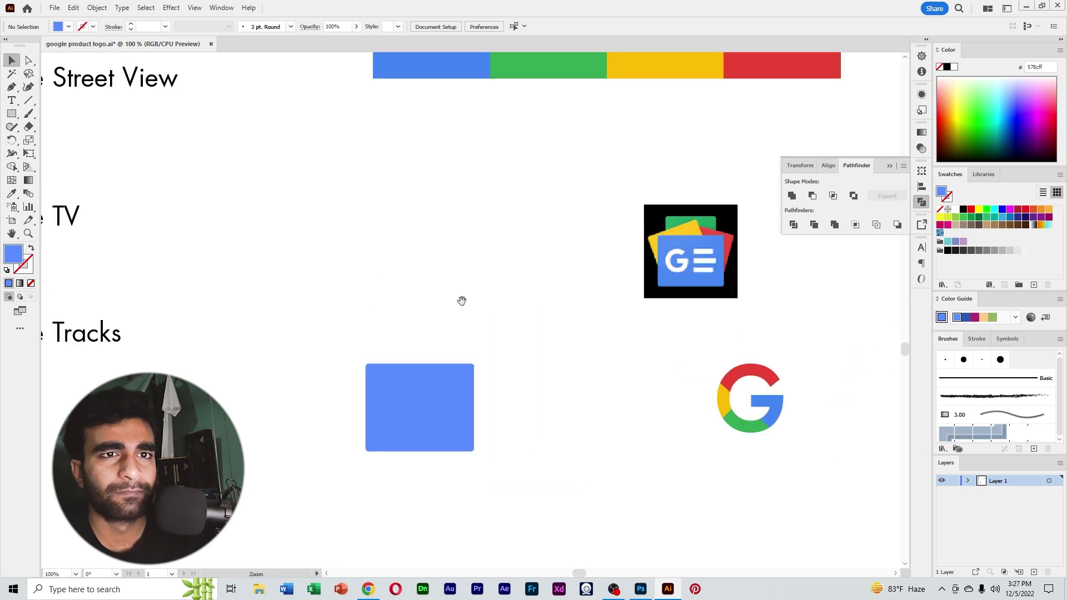
mouse_move(462, 301)
mouse_down()
mouse_move(434, 284)
mouse_move(457, 296)
mouse_up()
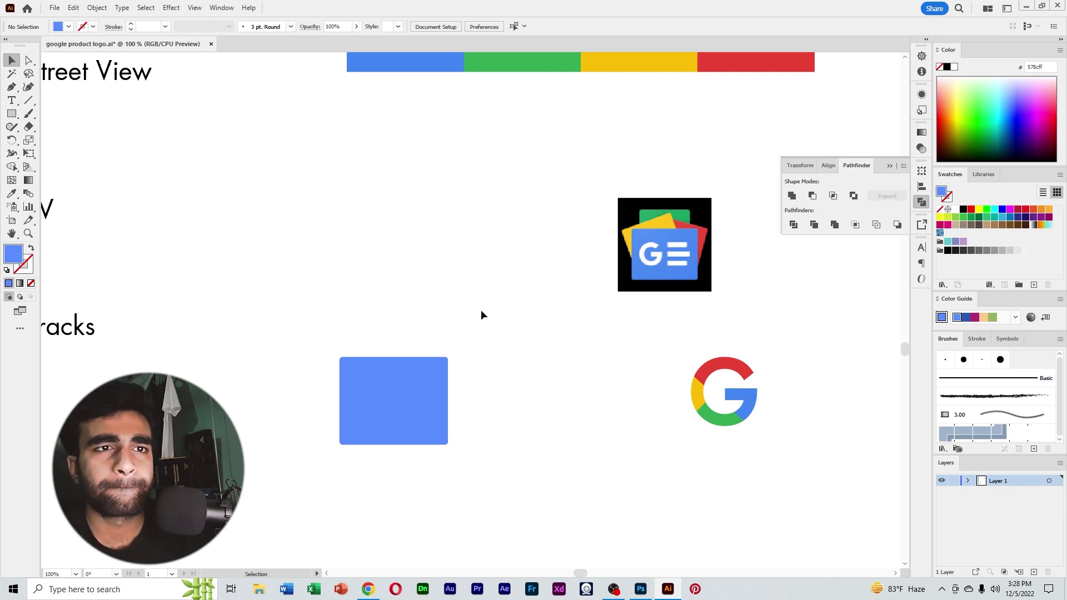
drag(499, 331, 506, 321)
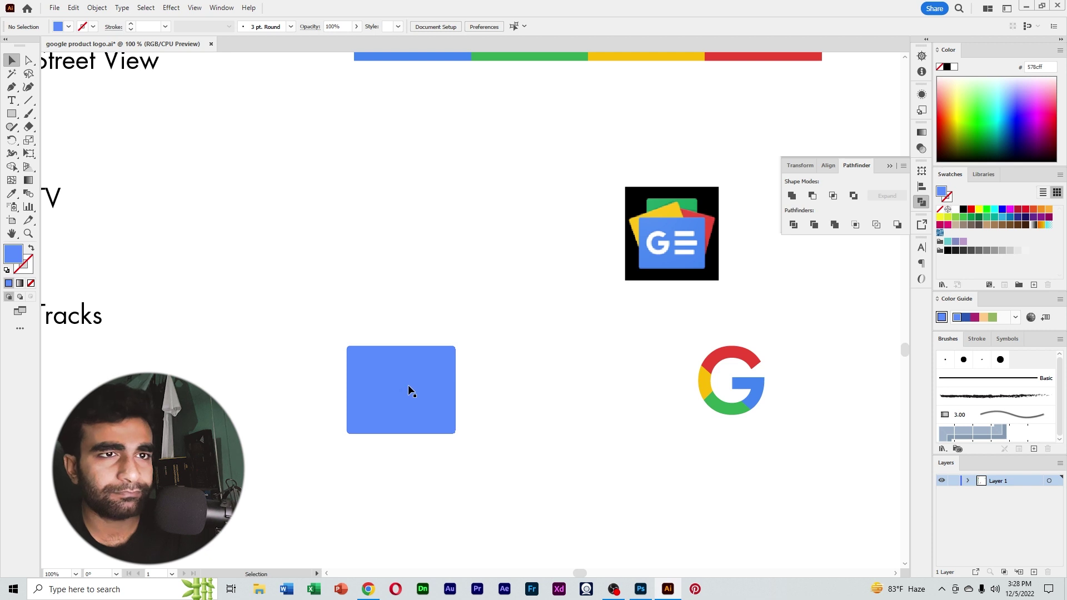
drag(408, 383, 408, 339)
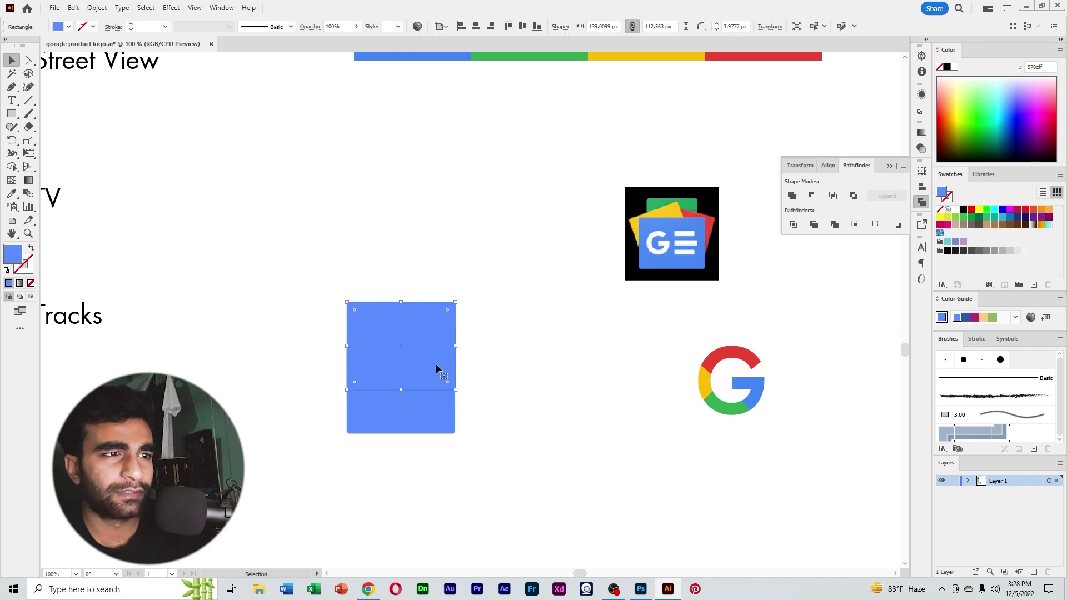
drag(456, 390, 448, 389)
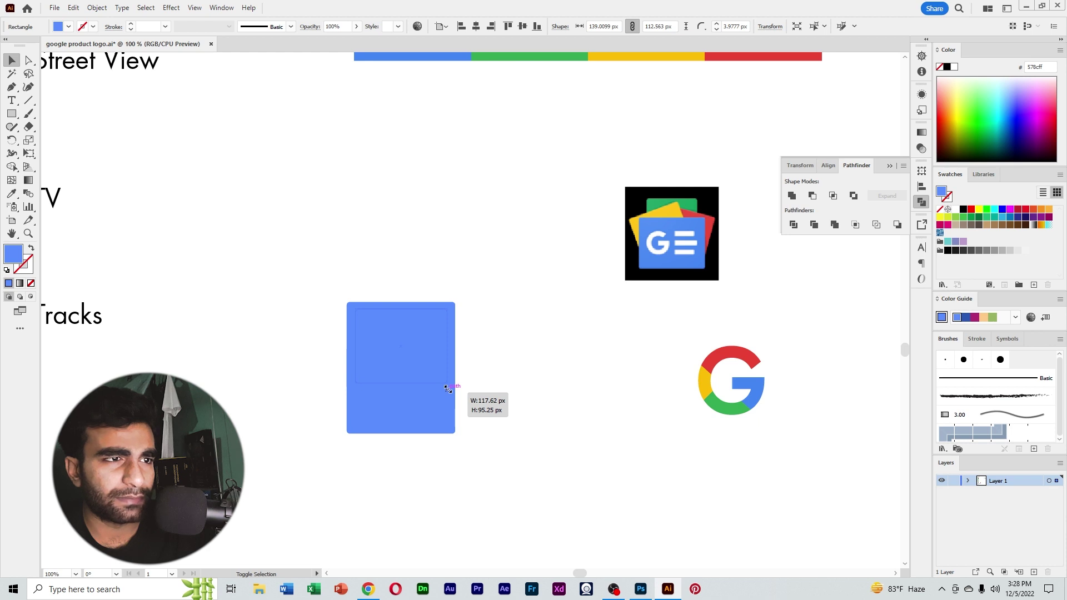
drag(448, 389, 449, 388)
Step: Bring the larger blue rectangle to the front of the smaller copy
right_click(438, 425)
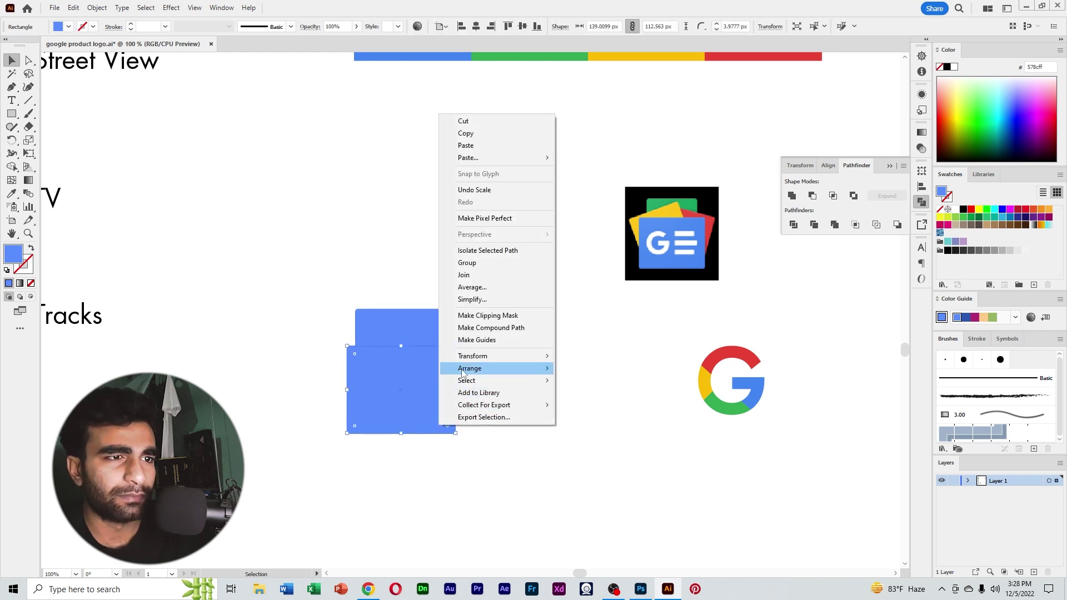
mouse_move(462, 371)
click(581, 369)
Step: Fill the smaller rear rectangle with the green sampled from the back card of the News reference image
click(424, 332)
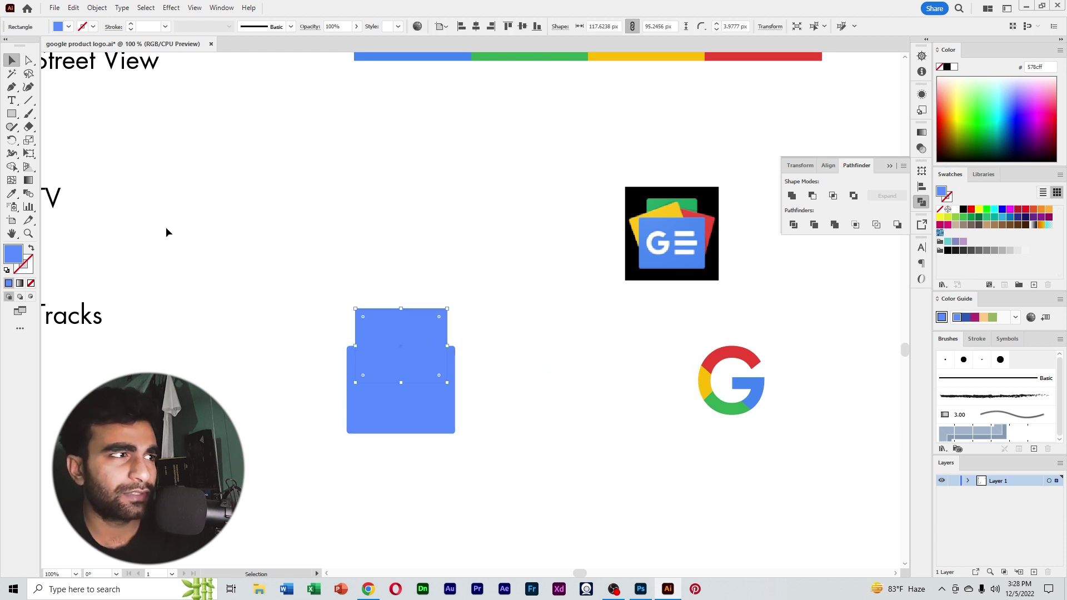
click(12, 193)
click(698, 201)
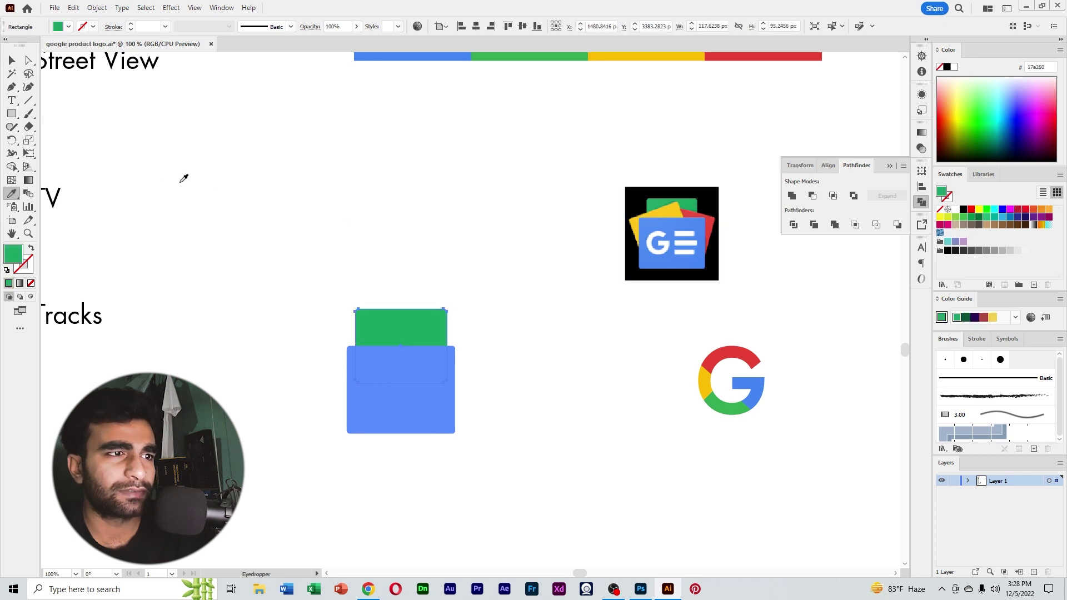
click(12, 60)
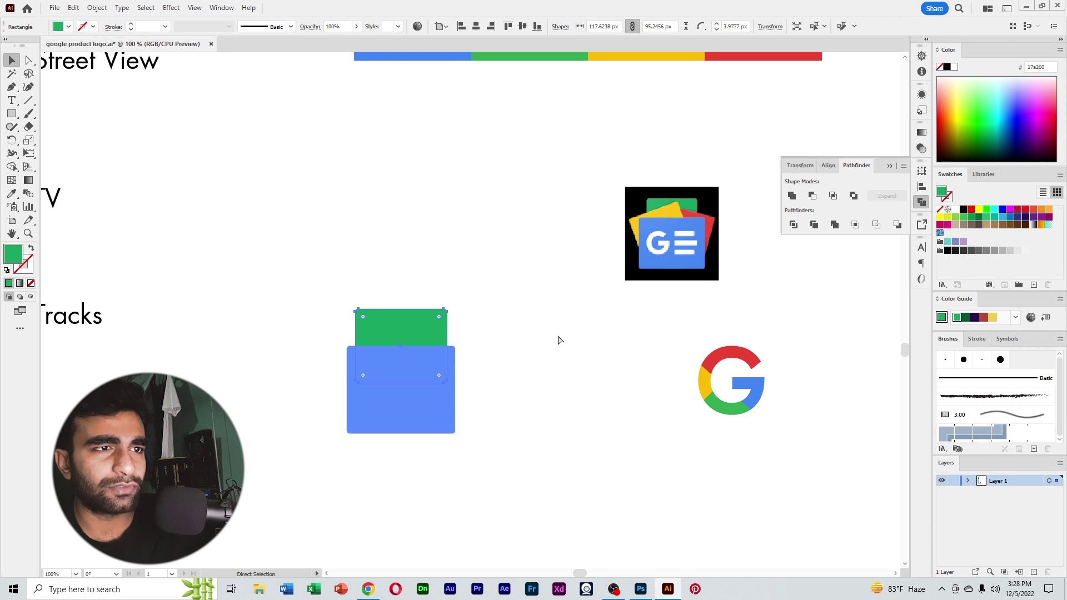
key(v)
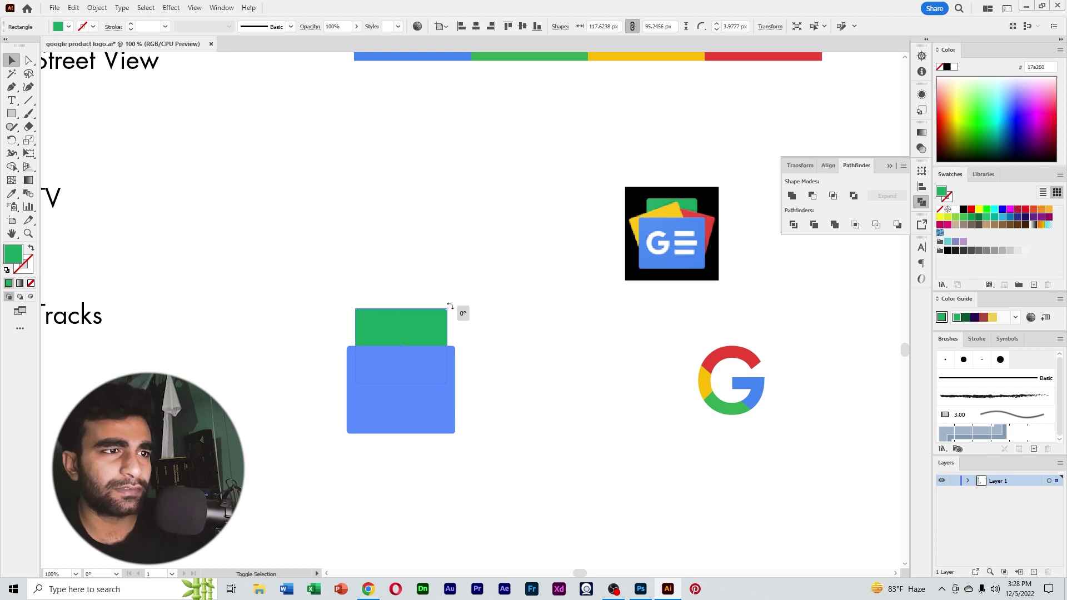
drag(479, 317, 562, 358)
key(ctrl+z)
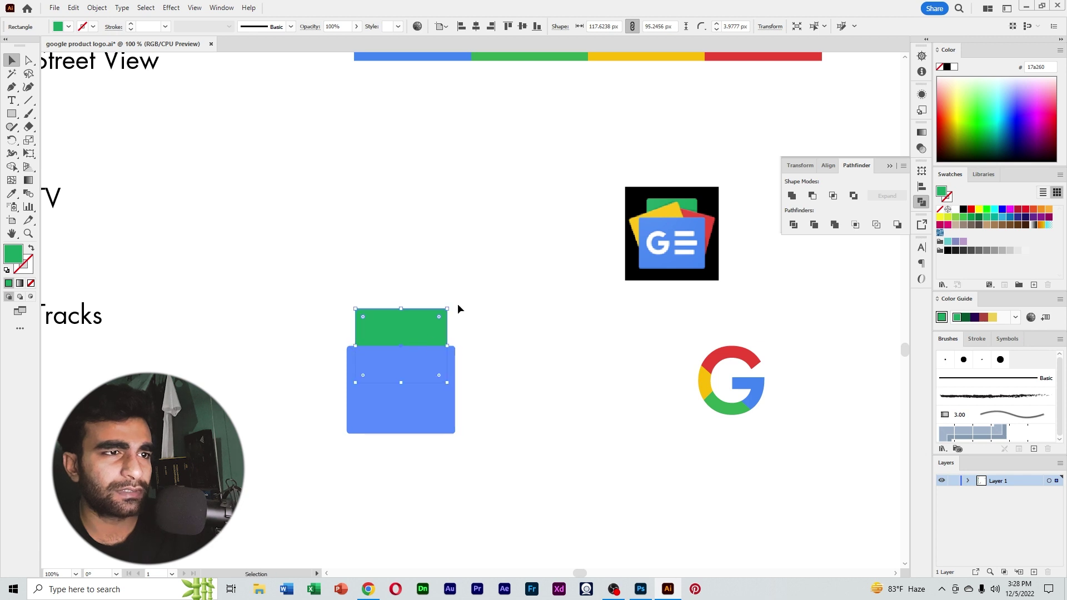
Step: Duplicate the green card, rotate the copy about 14° clockwise, and place it behind the blue card, projecting past its right edge
drag(451, 306, 464, 317)
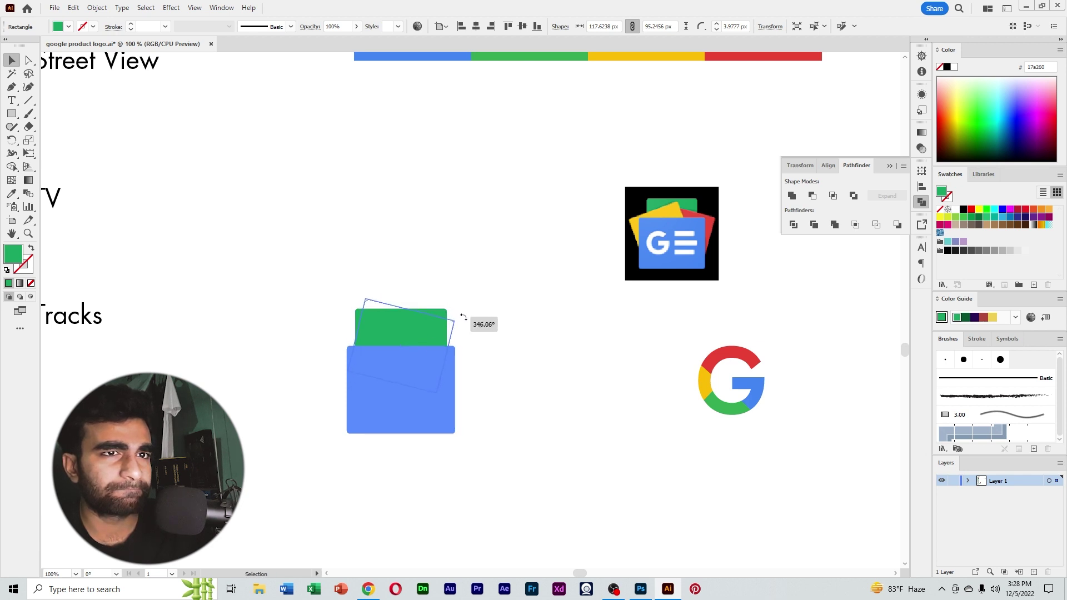
drag(463, 317, 433, 353)
click(531, 348)
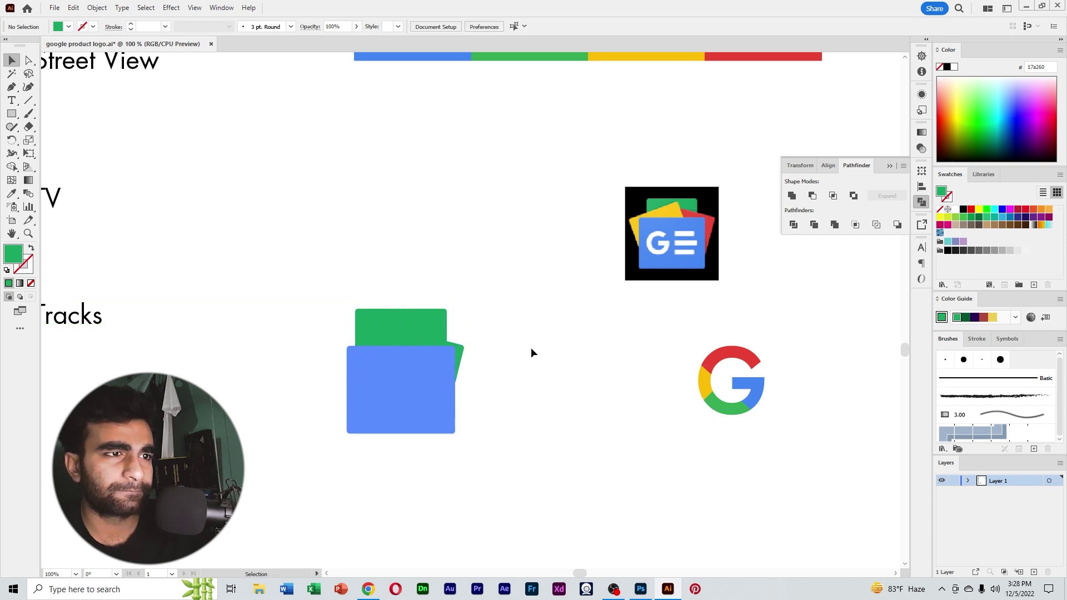
Step: Nudge the rotated green card slightly upward behind the blue card
click(463, 355)
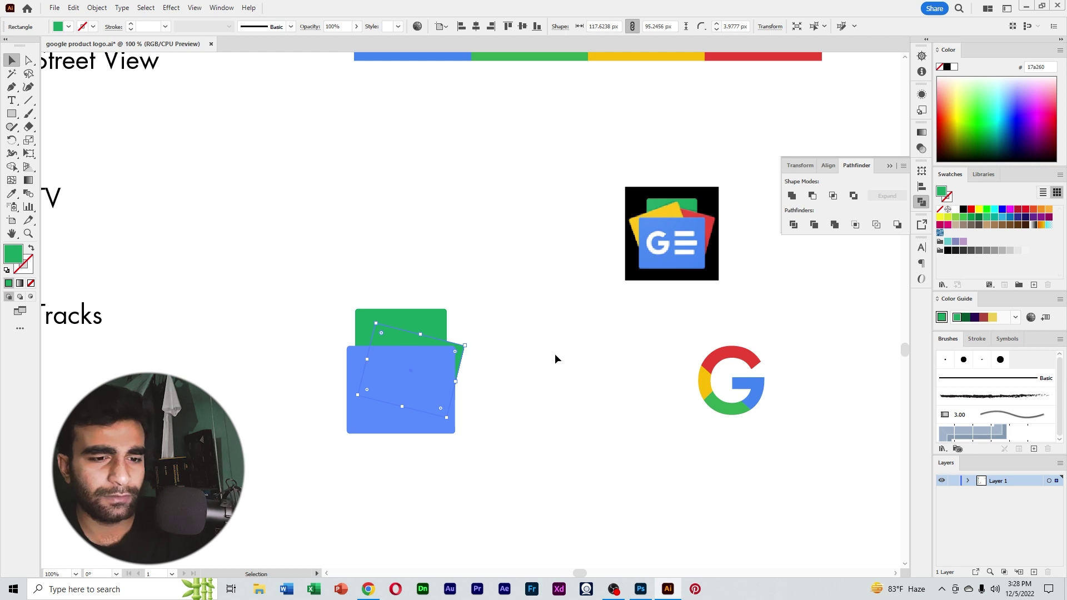
key(Up)
key(Up)
key(Up)
key(Up)
key(Up)
key(Up)
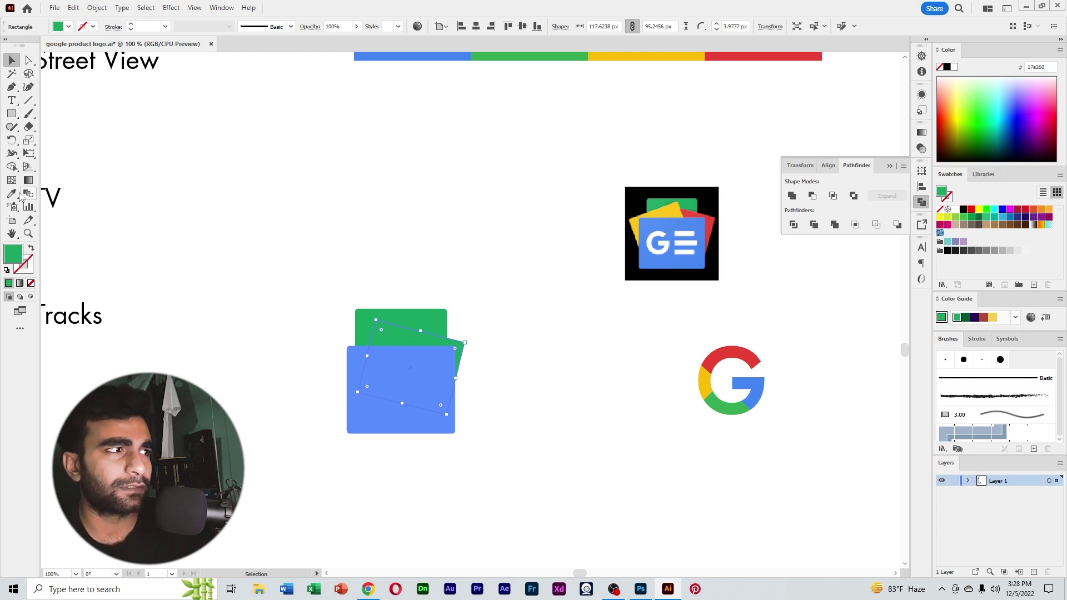
Step: Fill the rotated card with the red sampled from the News reference image
click(13, 194)
click(707, 228)
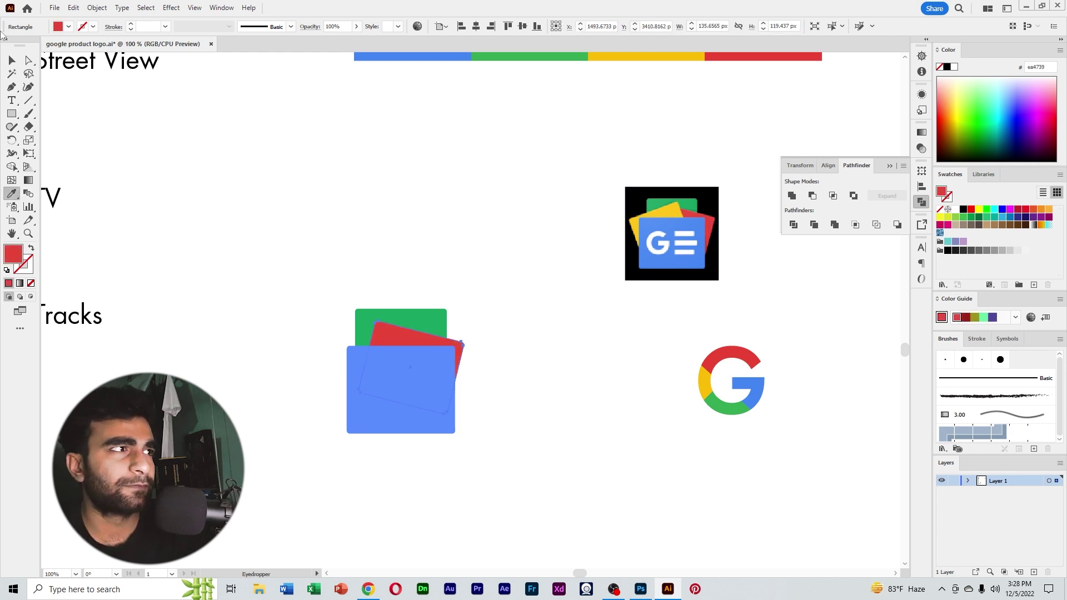
click(11, 60)
click(497, 248)
click(460, 345)
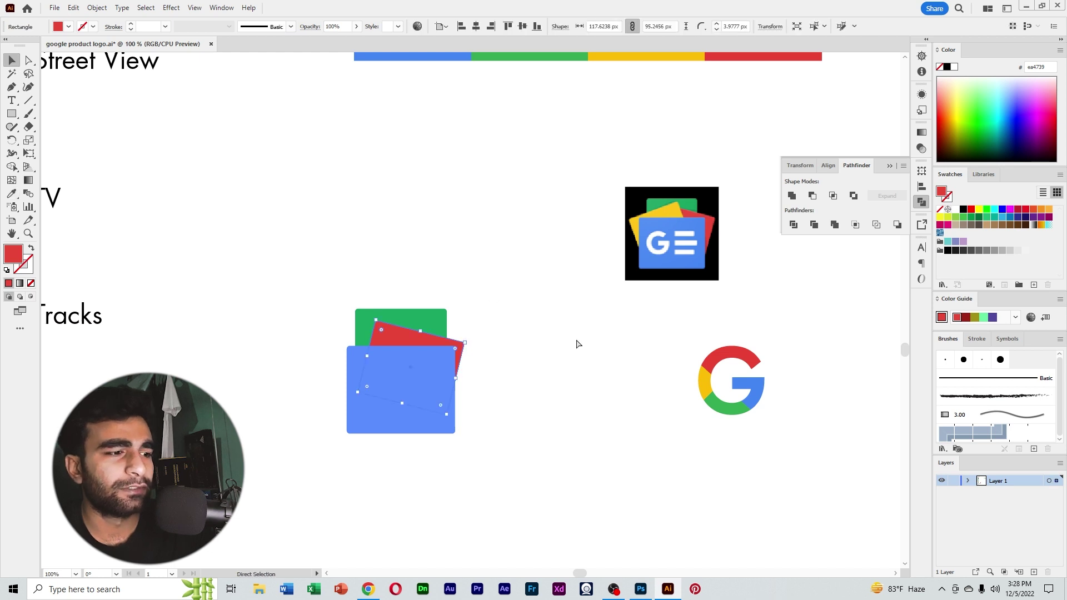
Step: Reflect a copy of the red card across the horizontal axis and shift it left past the blue card's left edge
right_click(418, 335)
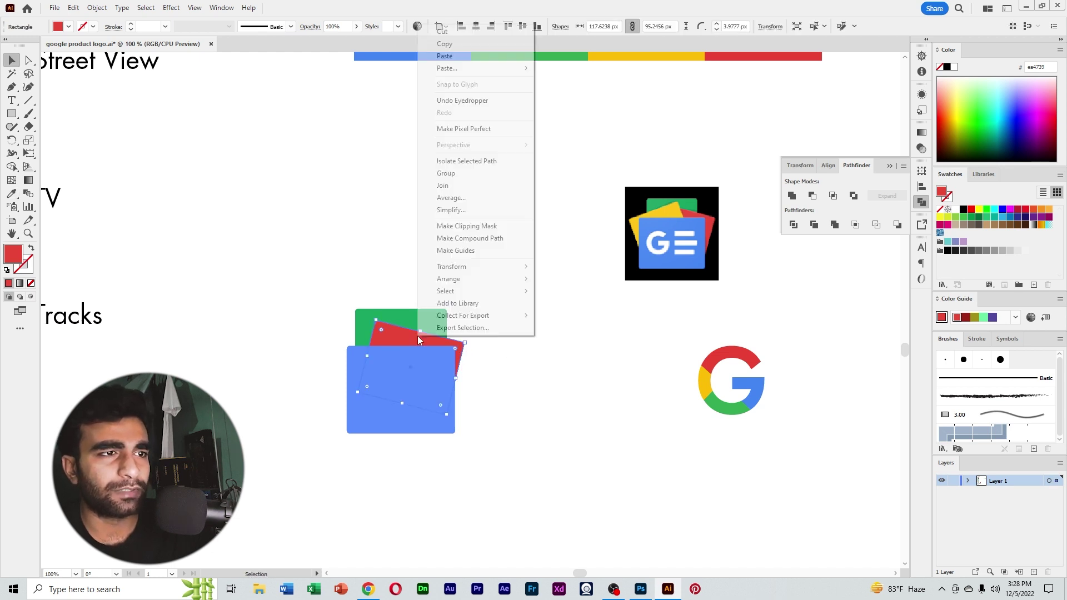
mouse_move(465, 270)
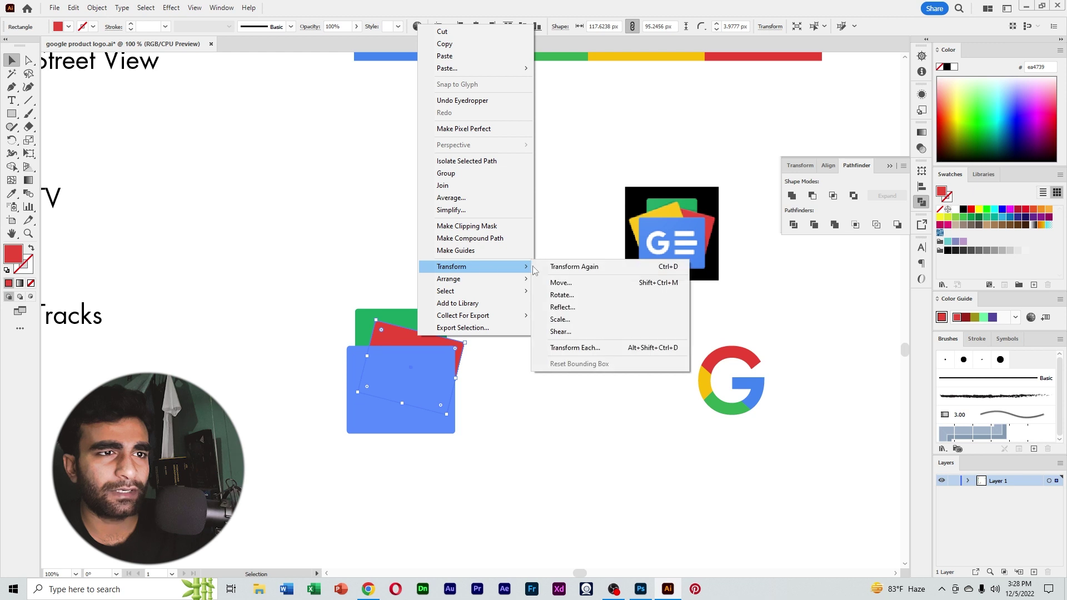
click(580, 308)
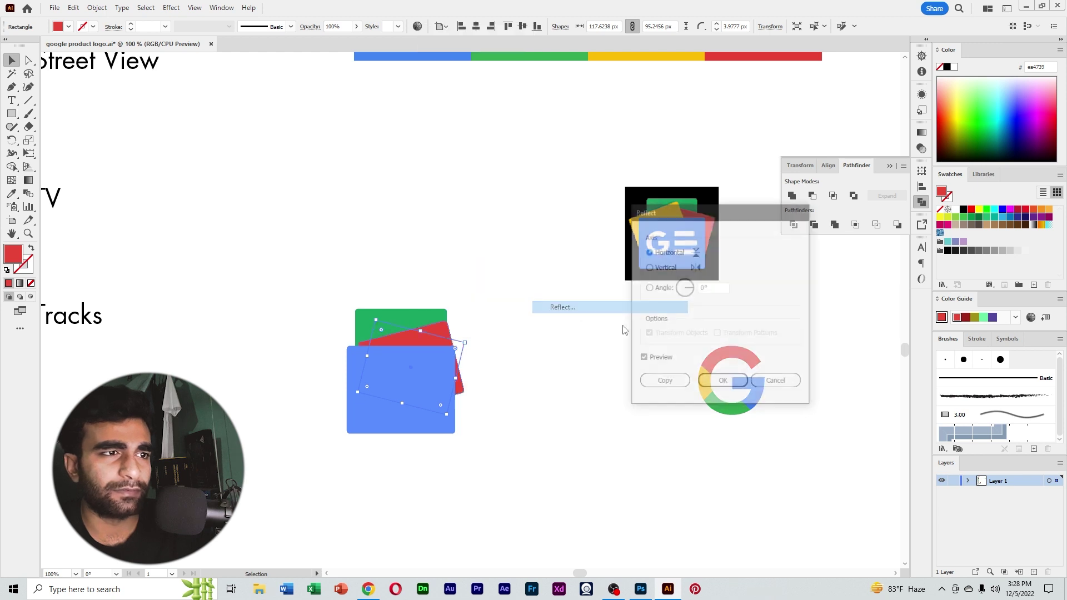
click(671, 388)
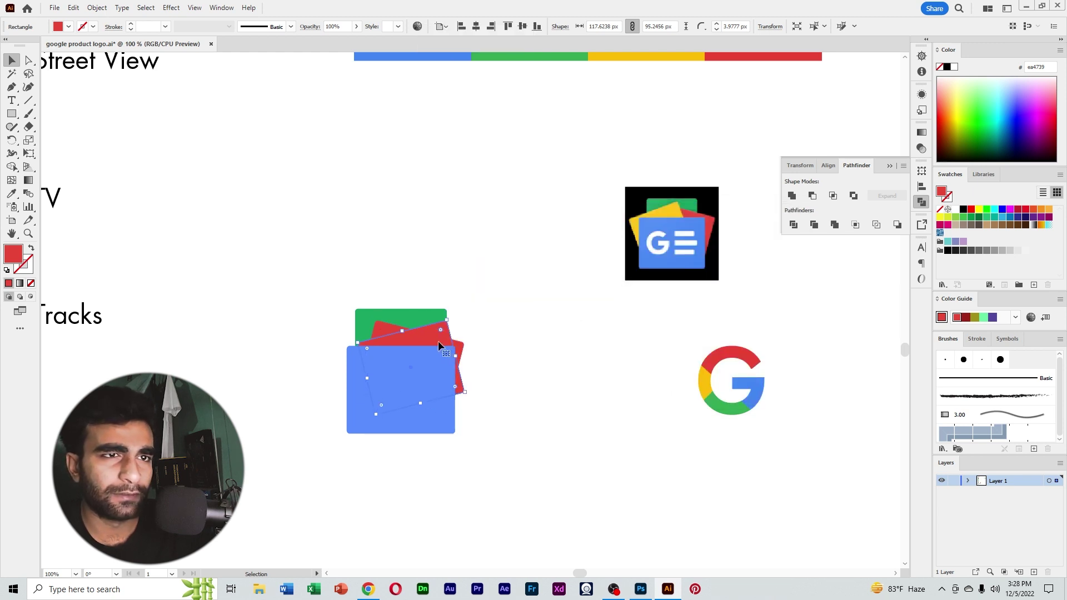
drag(436, 341, 414, 340)
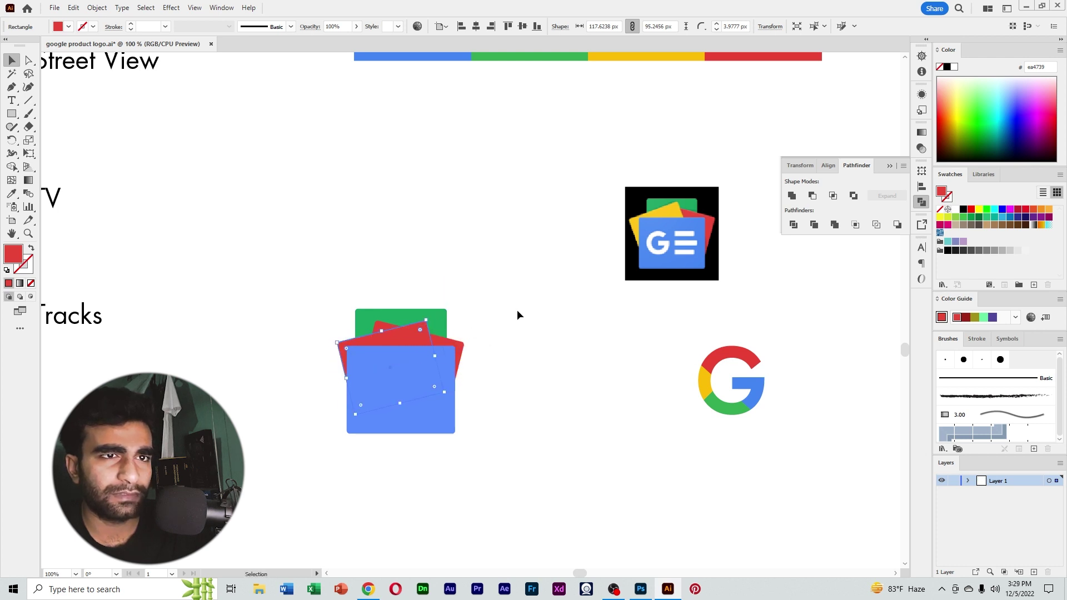
click(517, 313)
Step: Fill the mirrored card with the yellow sampled from the News reference image
click(412, 332)
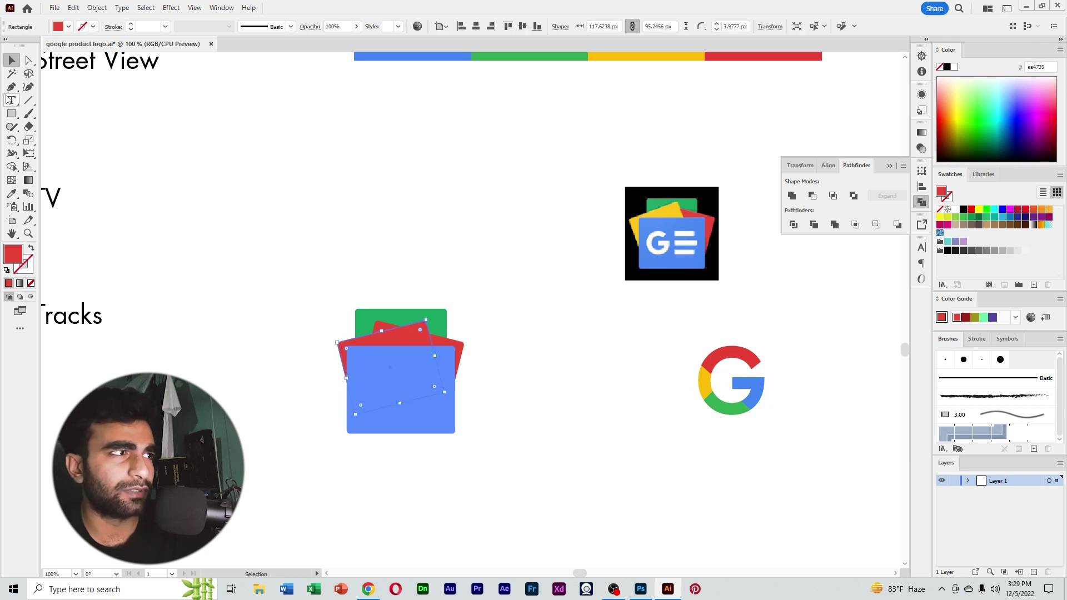
click(11, 194)
click(671, 208)
click(11, 60)
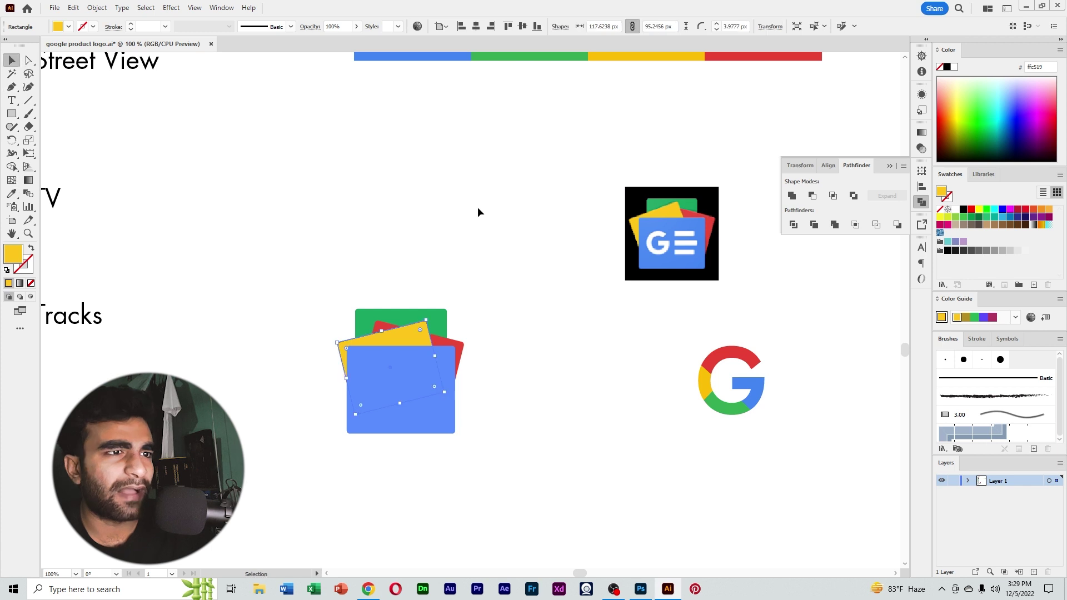
Step: Scale the yellow and red cards down to about 107 by 86 px and lower the green card behind the blue card
click(478, 206)
click(452, 258)
drag(468, 299, 469, 200)
drag(521, 264, 557, 250)
click(481, 267)
drag(468, 257, 419, 201)
ctrl+alt+click(509, 209)
ctrl+alt+click(509, 208)
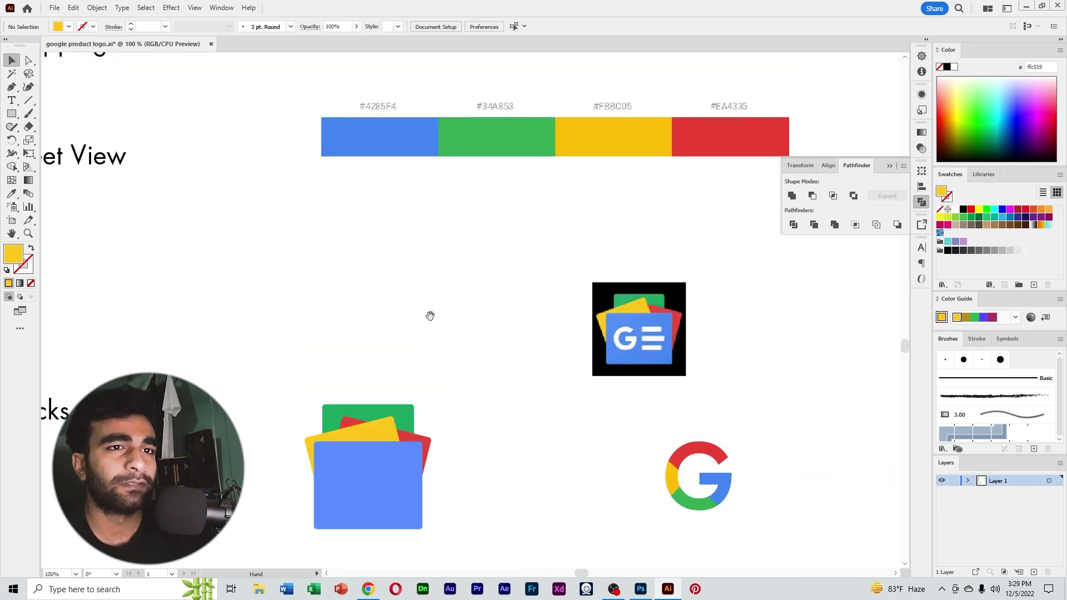
drag(432, 315, 448, 274)
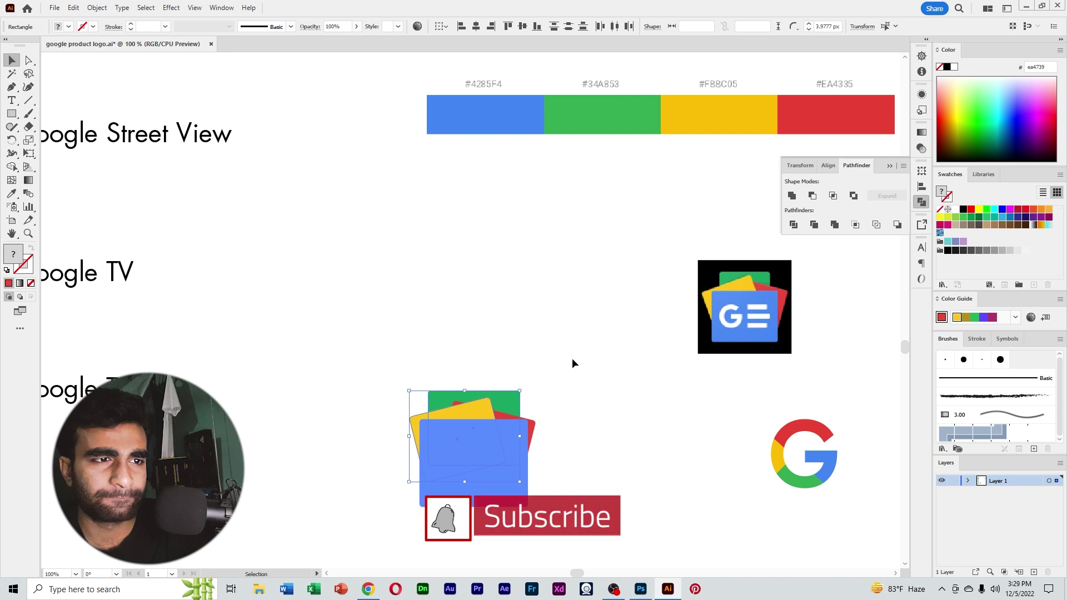
click(572, 358)
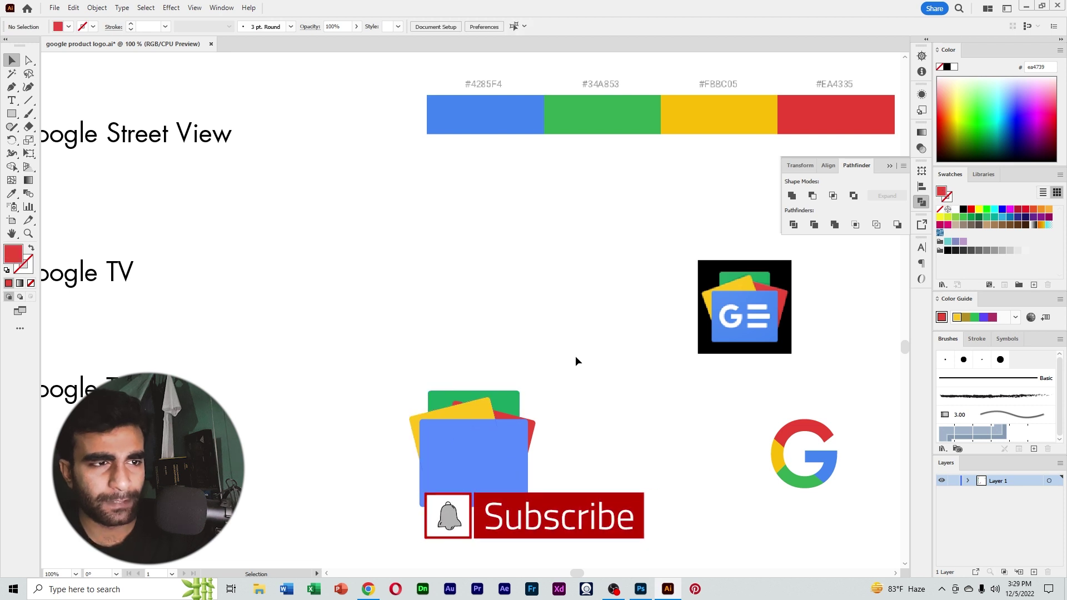
Step: Enlarge the red card slightly to about 109 by 88 px
drag(577, 361, 549, 351)
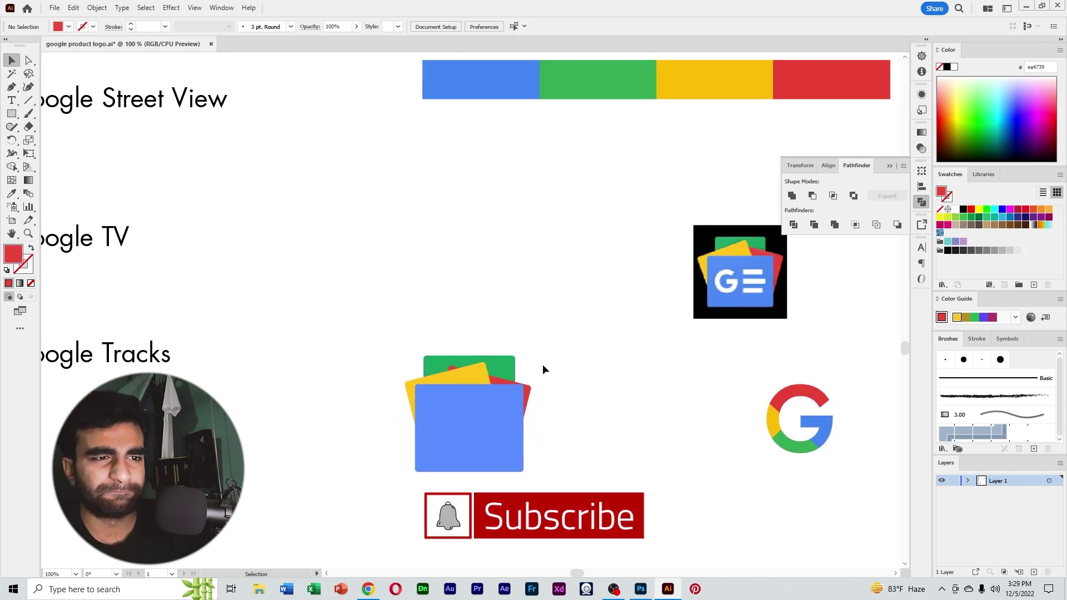
click(530, 391)
click(620, 383)
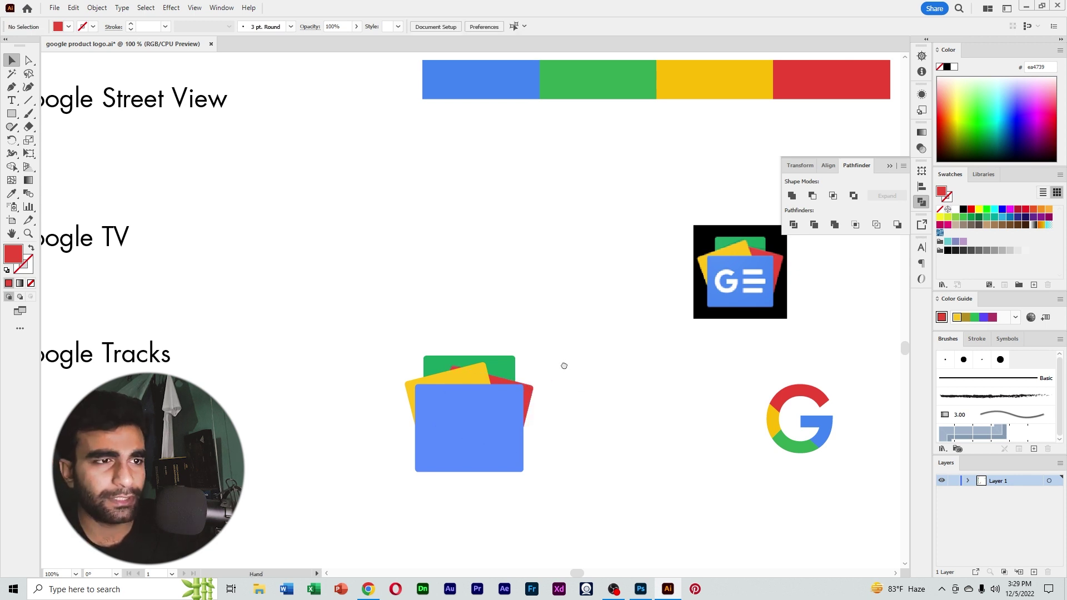
drag(564, 366, 564, 356)
Step: Nudge the yellow card slightly upward behind the blue card
click(476, 368)
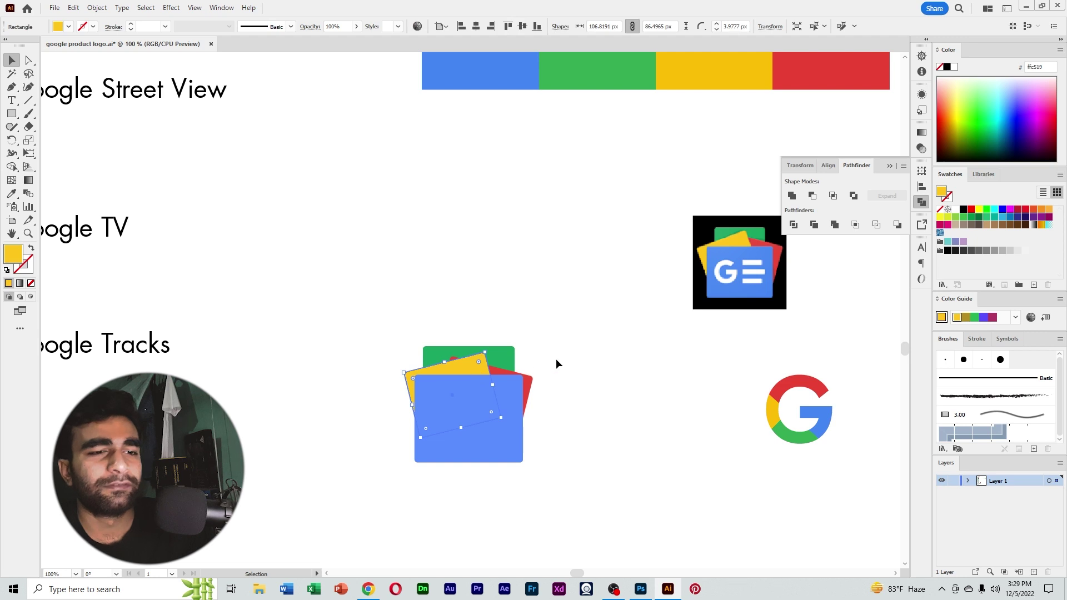
key(Up)
key(Up)
key(Up)
key(Up)
key(Up)
key(Up)
key(Up)
key(Up)
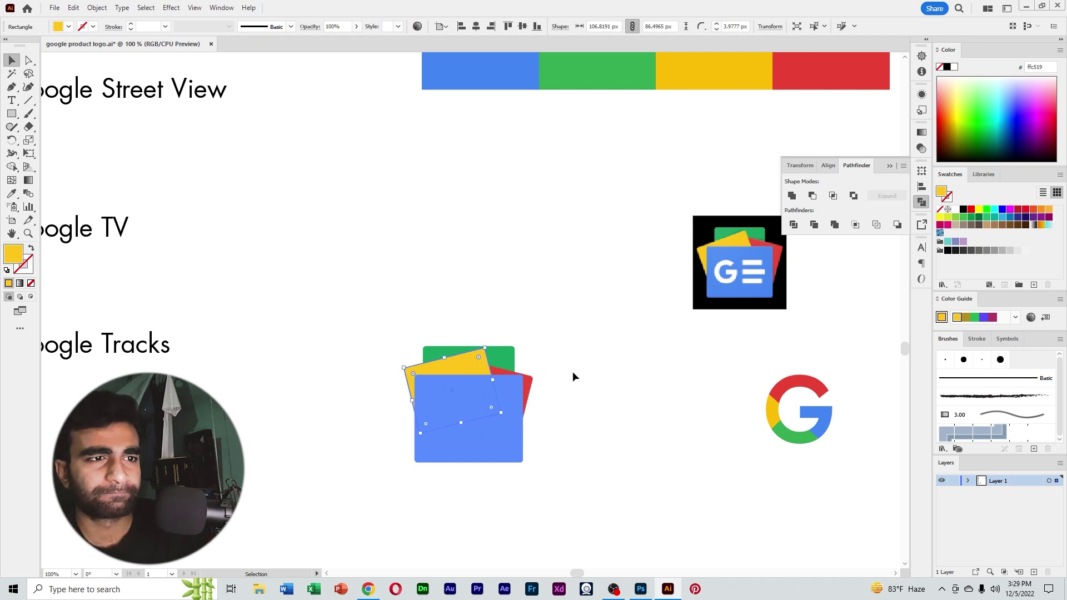
click(573, 371)
Step: Rotate the red card slightly counterclockwise to reduce its tilt
click(531, 383)
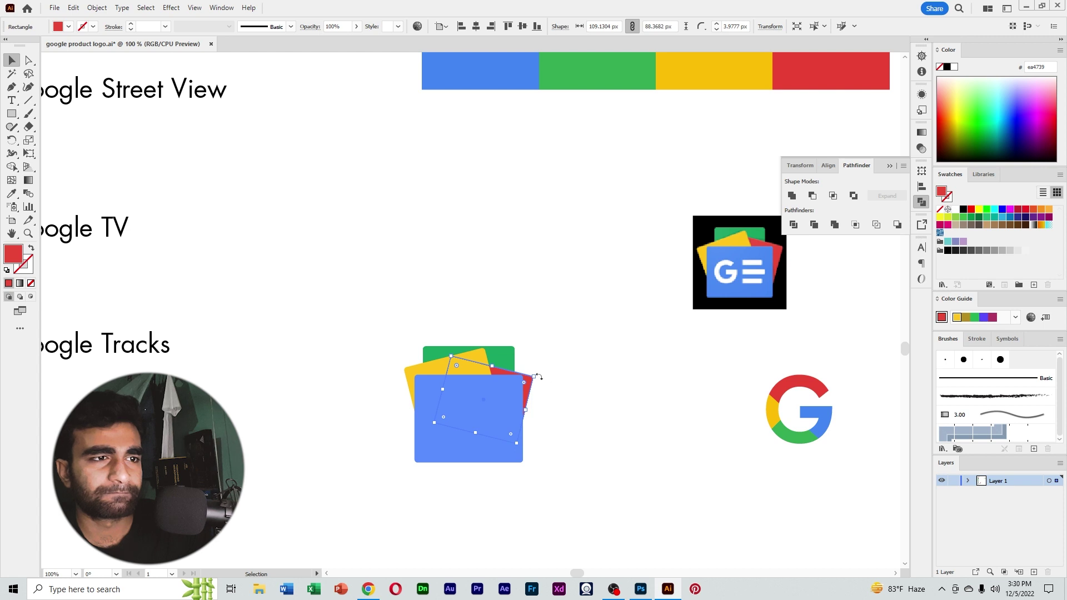
mouse_move(542, 372)
mouse_down()
mouse_move(548, 380)
mouse_move(532, 374)
mouse_move(542, 366)
mouse_up()
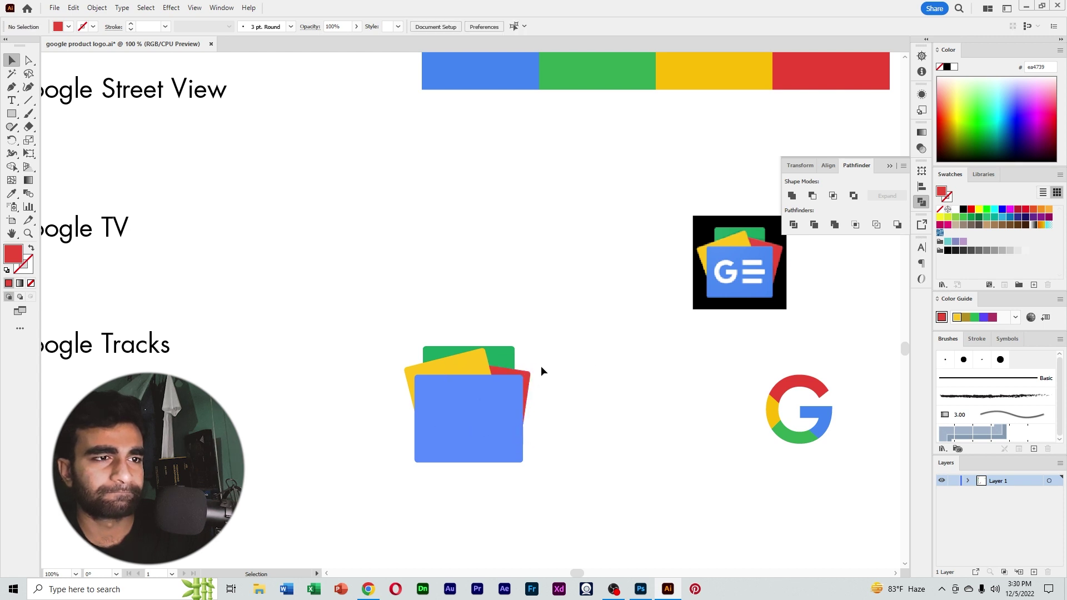
Step: Nudge the yellow card down to line up with the red card on the opposite side
click(482, 372)
key(Down)
key(Down)
key(Down)
key(Down)
key(Down)
key(Down)
key(Down)
key(Down)
key(Down)
key(Down)
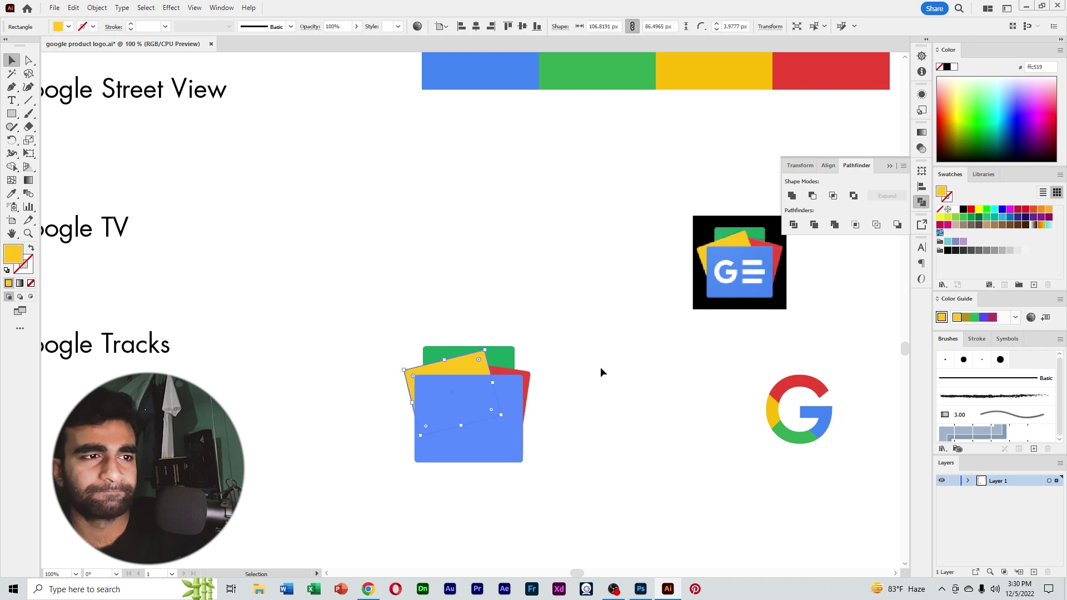
click(595, 369)
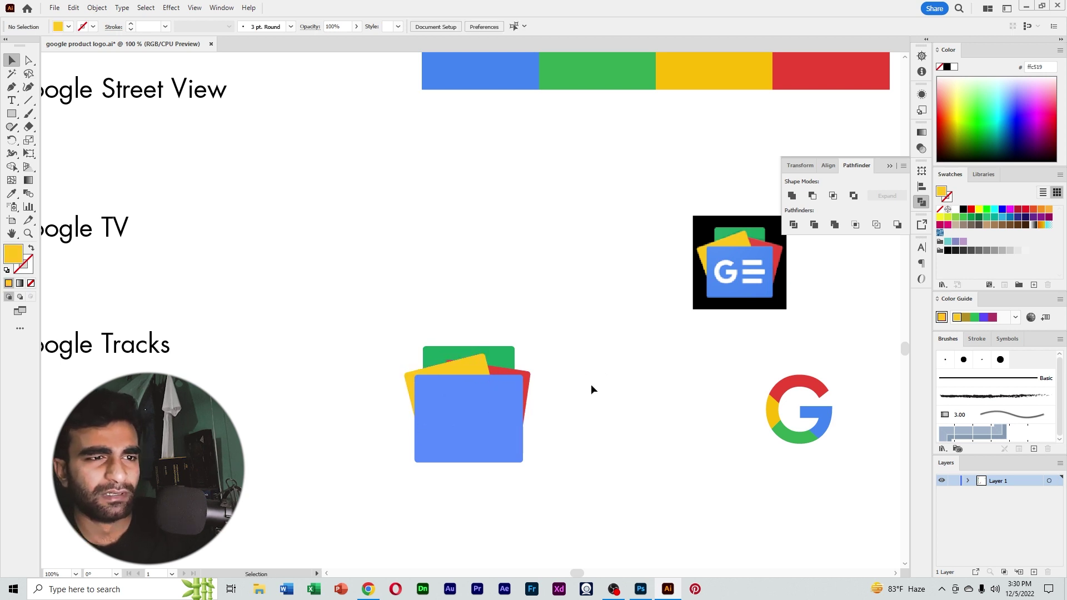
Step: Nudge the red card slightly to the right so more of it shows beside the blue card
click(528, 380)
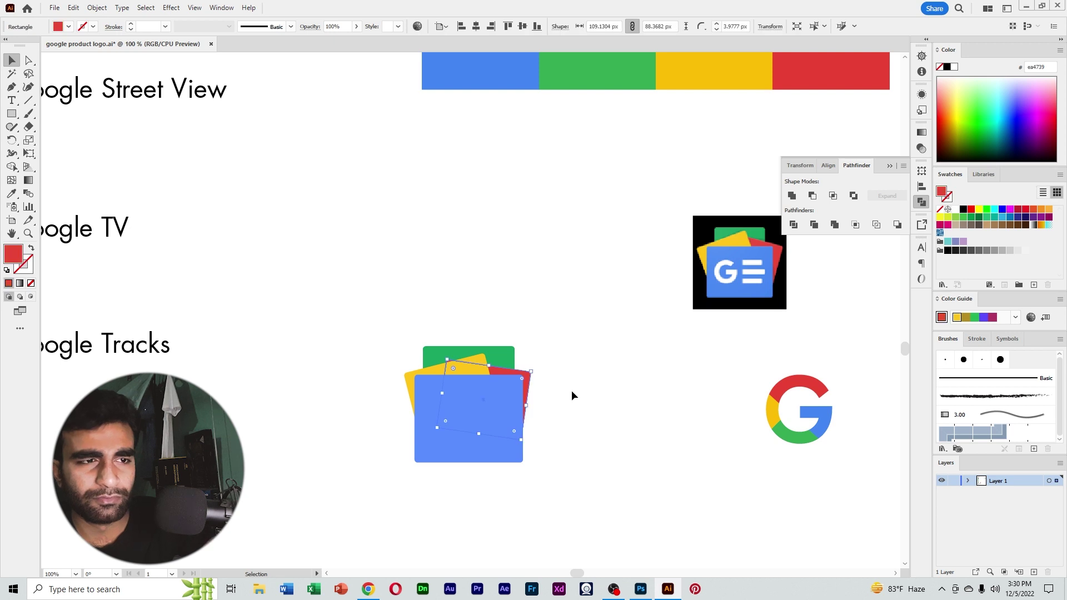
key(Right)
key(Right)
key(Right)
key(Right)
key(Right)
click(586, 378)
Step: Compare the card stack with the News reference image and extend the red card marginally further outward
key(ctrl+space)
ctrl+alt+click(545, 317)
ctrl+alt+click(545, 317)
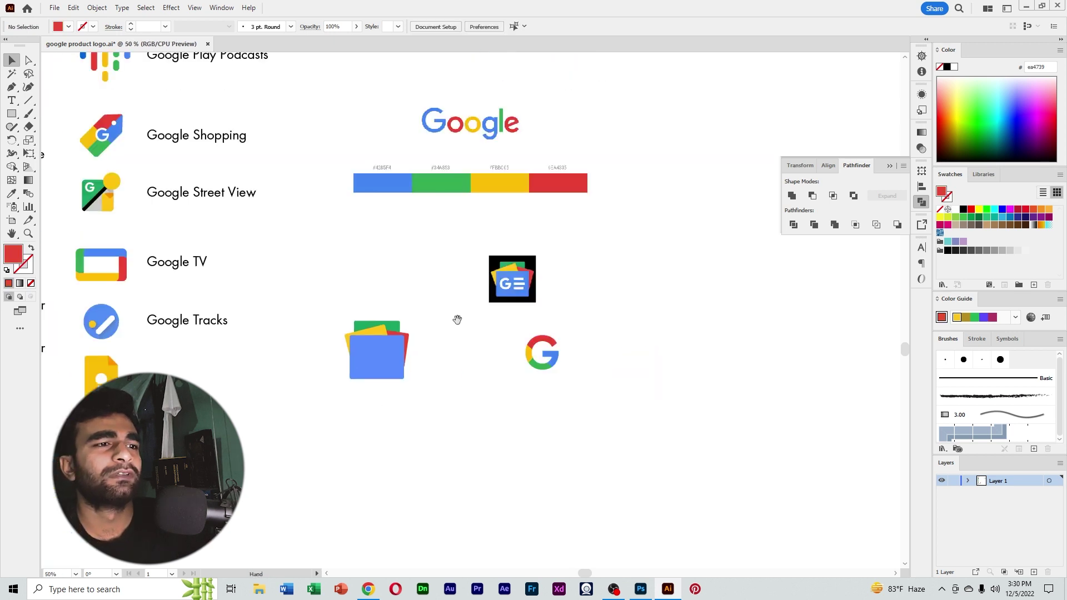
drag(457, 319, 557, 395)
ctrl+click(516, 392)
drag(508, 368, 517, 382)
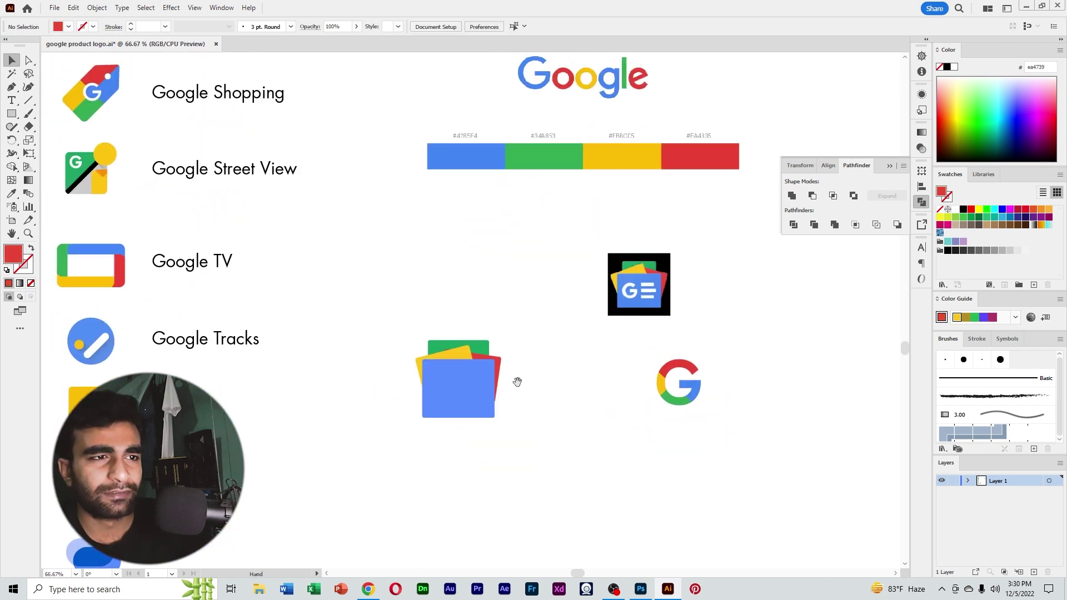
click(499, 363)
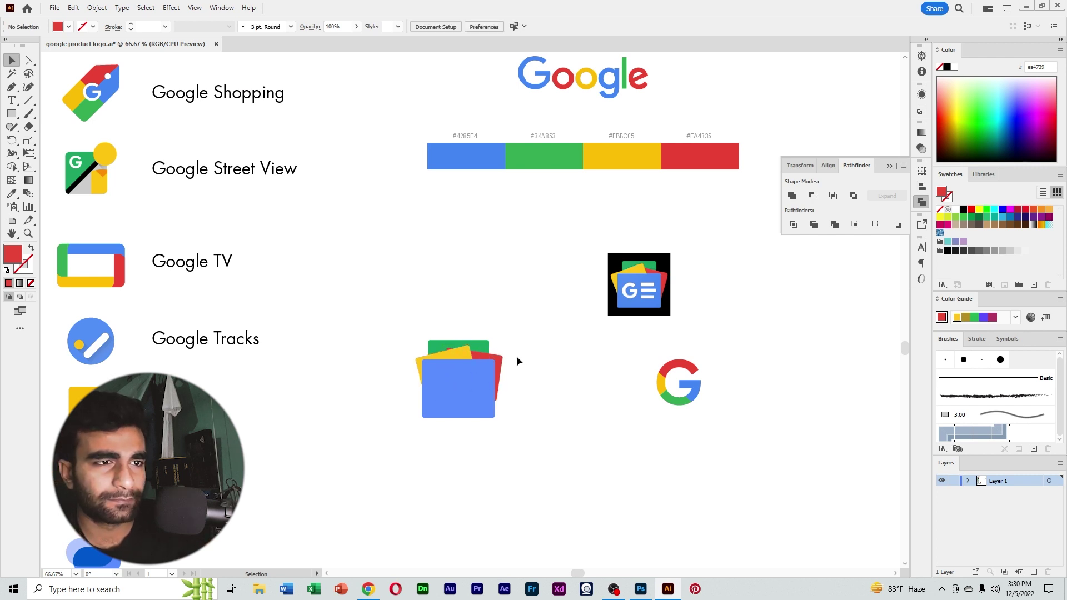
drag(505, 355, 523, 381)
click(534, 350)
Step: Scale the yellow and red cards down together around their shared center
click(495, 374)
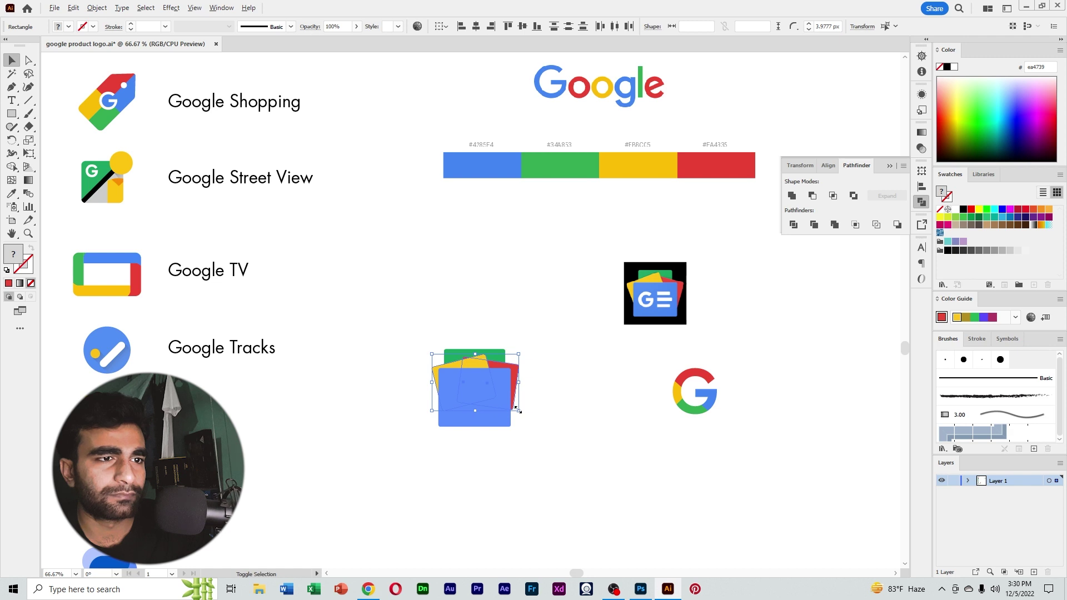
drag(518, 410, 512, 407)
click(585, 377)
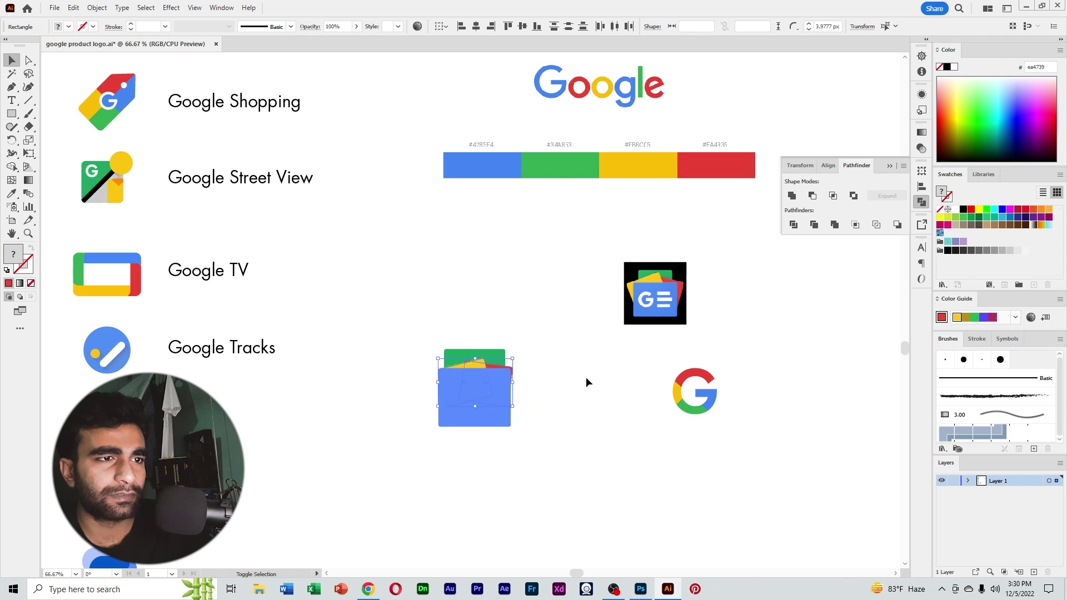
Step: Lower the green card slightly and fine-tune the yellow card's vertical position behind the blue card
click(502, 357)
click(535, 371)
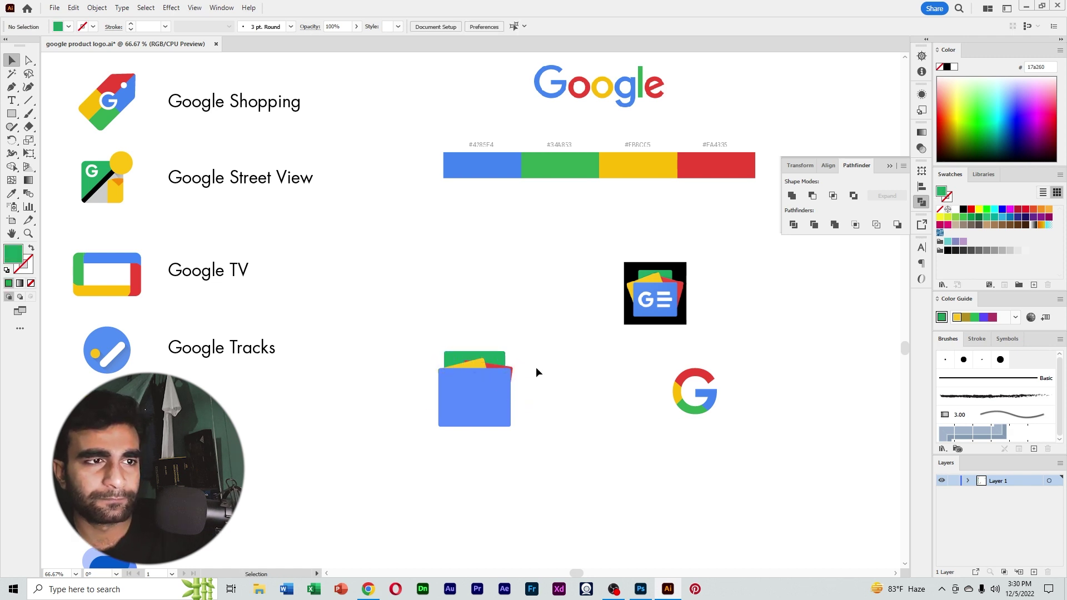
click(481, 367)
click(528, 362)
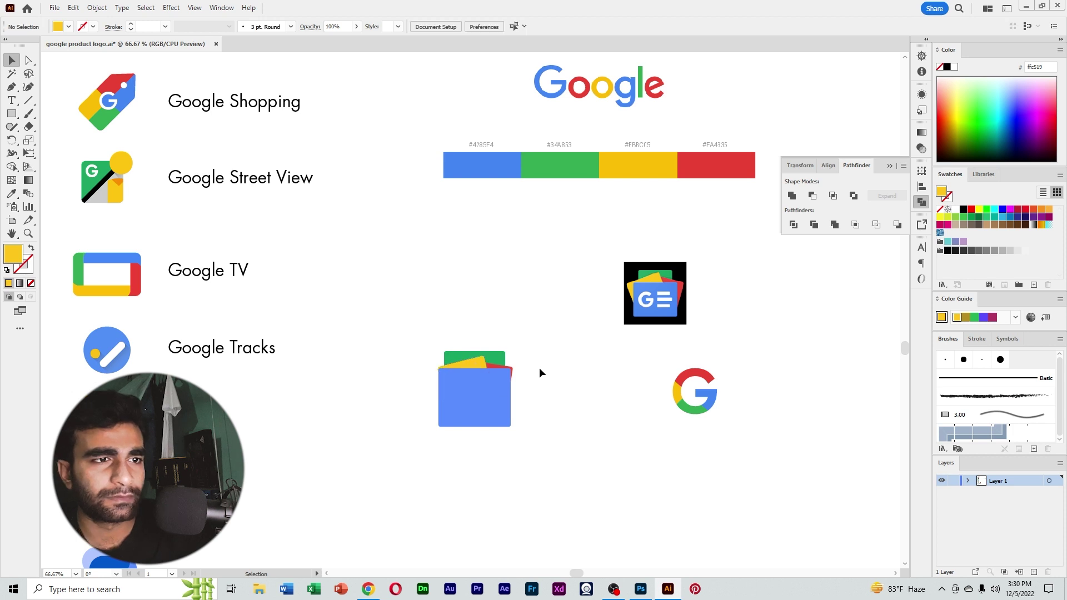
Step: Enlarge the red card and extend it outward past the blue card's right edge
drag(540, 367, 612, 393)
scroll(592, 352, up, 2)
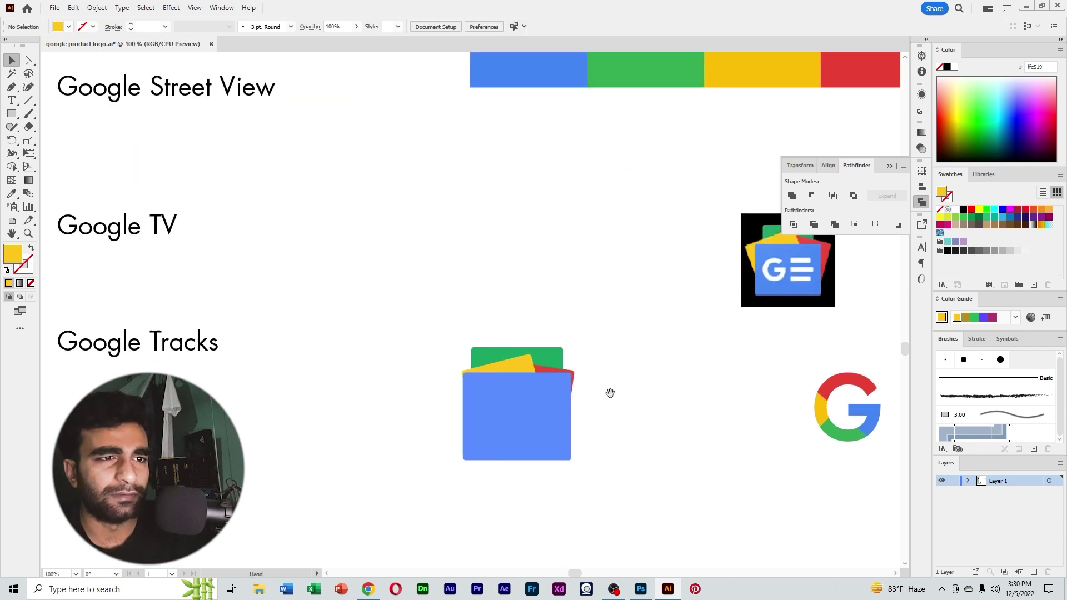
click(554, 369)
drag(572, 431, 572, 435)
drag(621, 386, 632, 392)
click(632, 392)
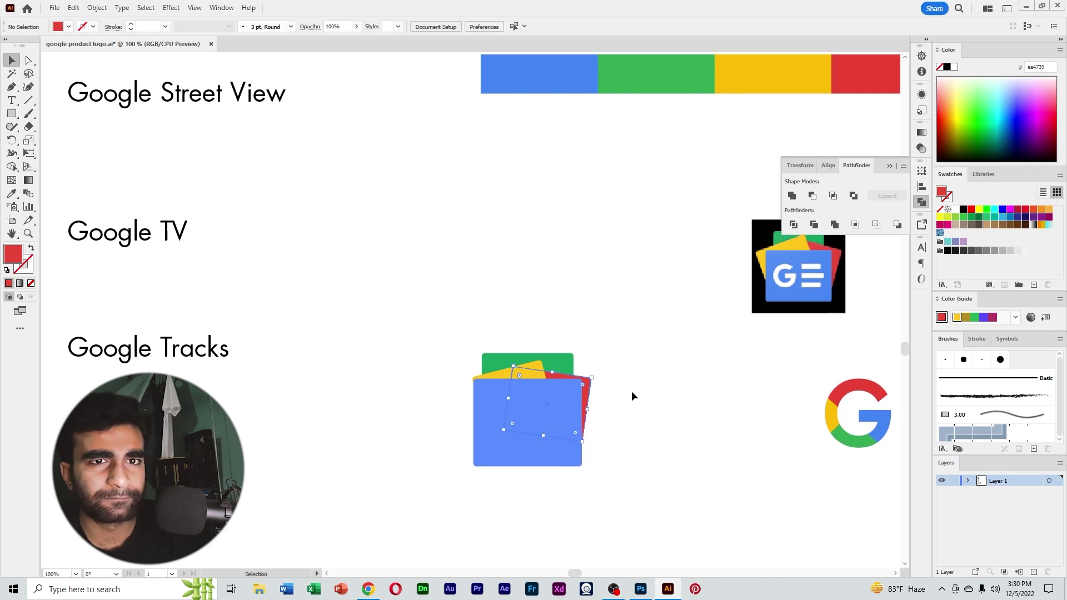
Step: Extend the yellow card outward past the blue card's left edge to balance the red card, and select the whole card stack
click(505, 376)
drag(472, 377, 512, 378)
click(610, 343)
drag(512, 377, 512, 378)
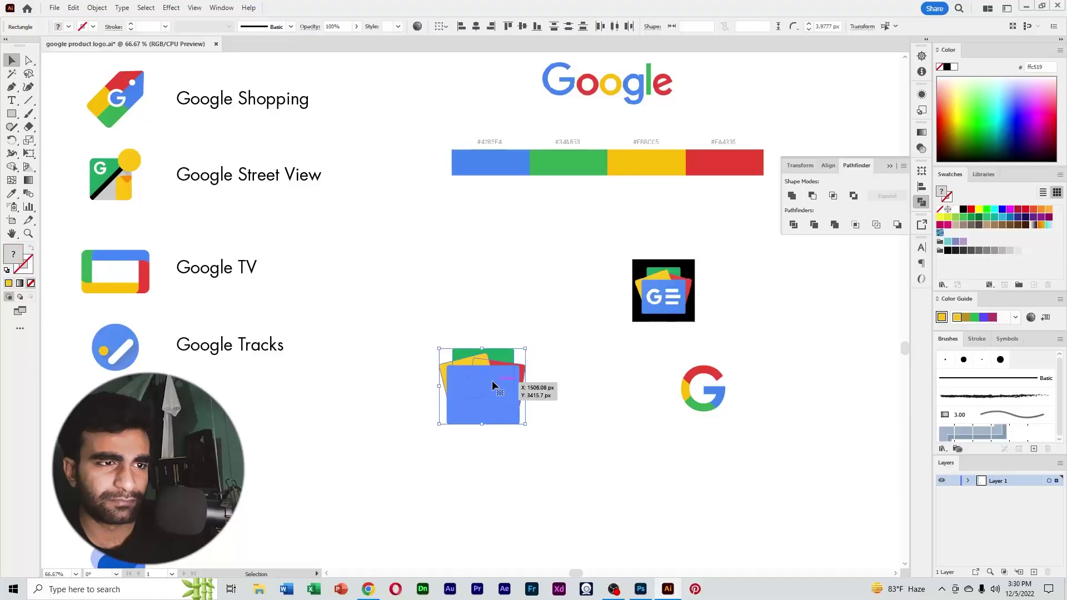
Step: Place a copy of the multicolored Google G on the News logo's blue card and bring it to the front
right_click(492, 380)
click(629, 429)
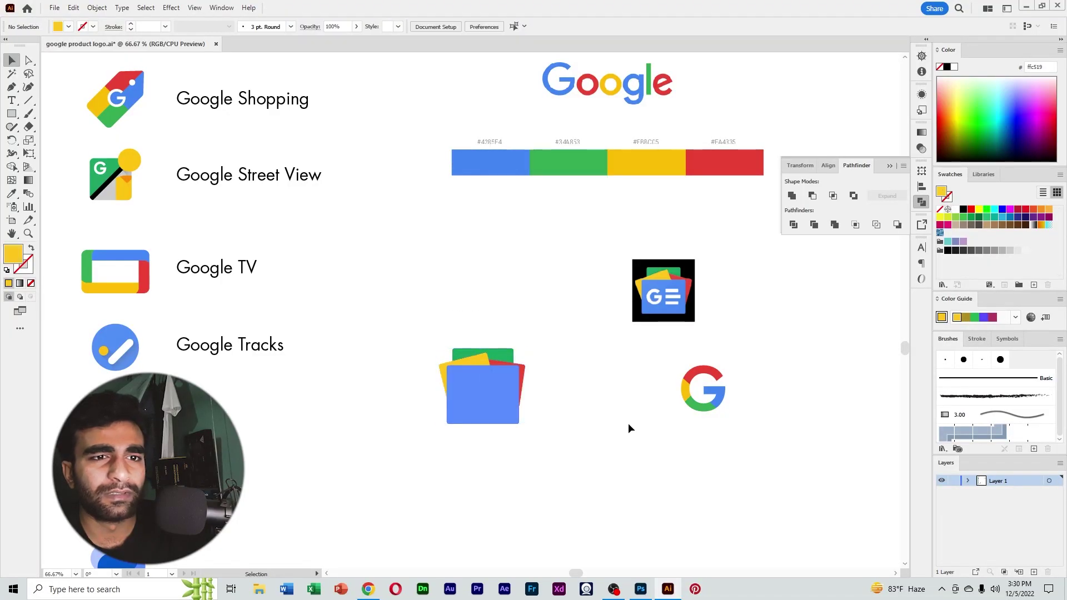
scroll(667, 416, up, 1)
drag(725, 405, 511, 408)
right_click(520, 409)
mouse_move(578, 348)
click(661, 349)
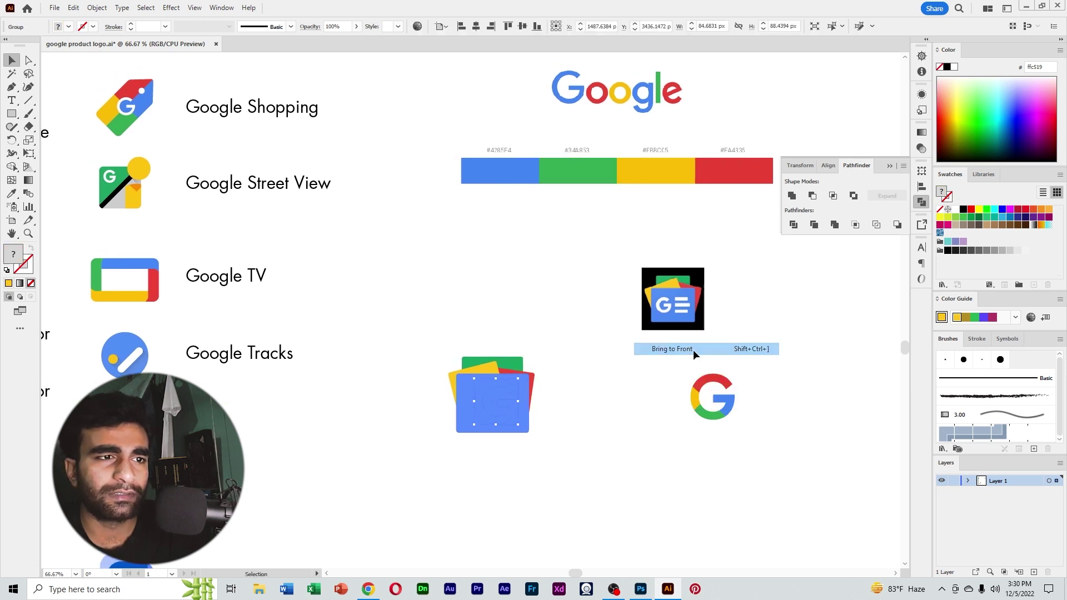
click(582, 400)
drag(581, 400, 573, 403)
Step: Scale the G on the blue card down around its center to about 37 × 39 px
ctrl+alt+click(548, 390)
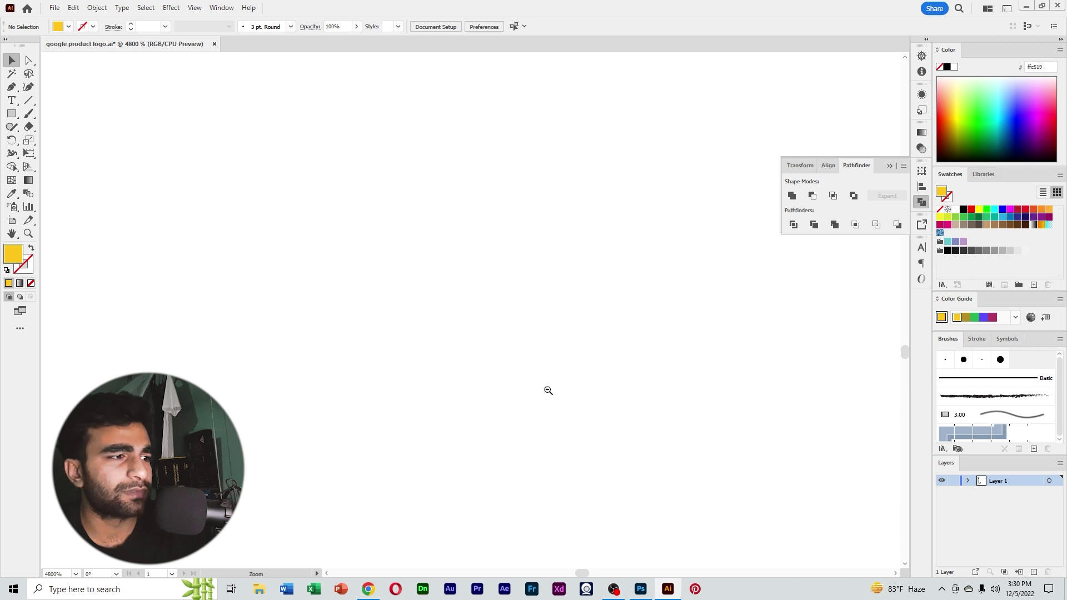
ctrl+alt+click(548, 391)
ctrl+alt+click(548, 389)
ctrl+alt+click(546, 389)
ctrl+alt+click(329, 281)
ctrl+alt+click(329, 281)
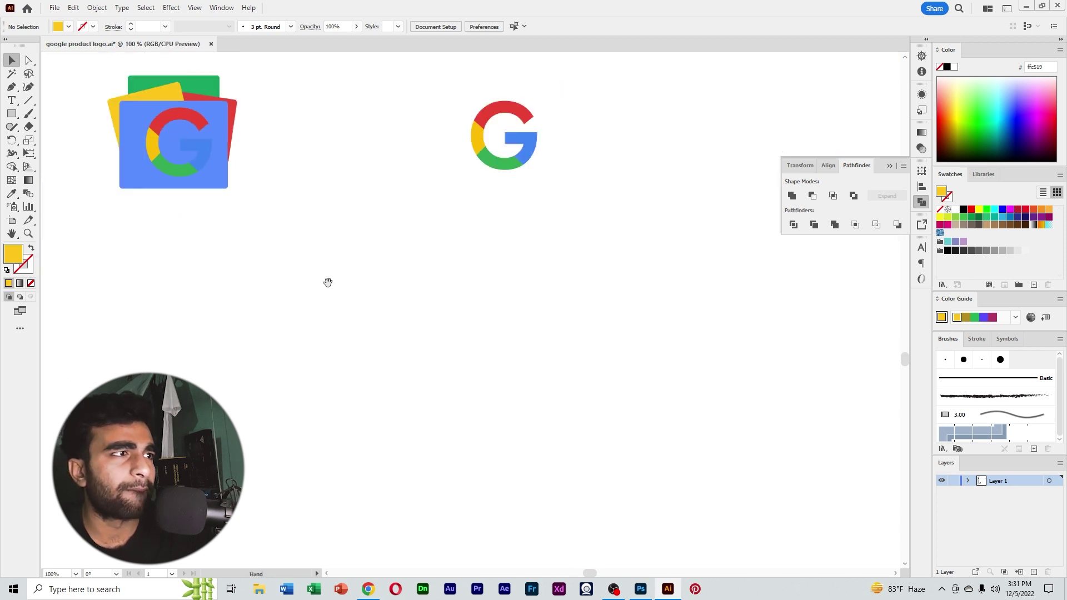
drag(329, 281, 594, 479)
click(495, 402)
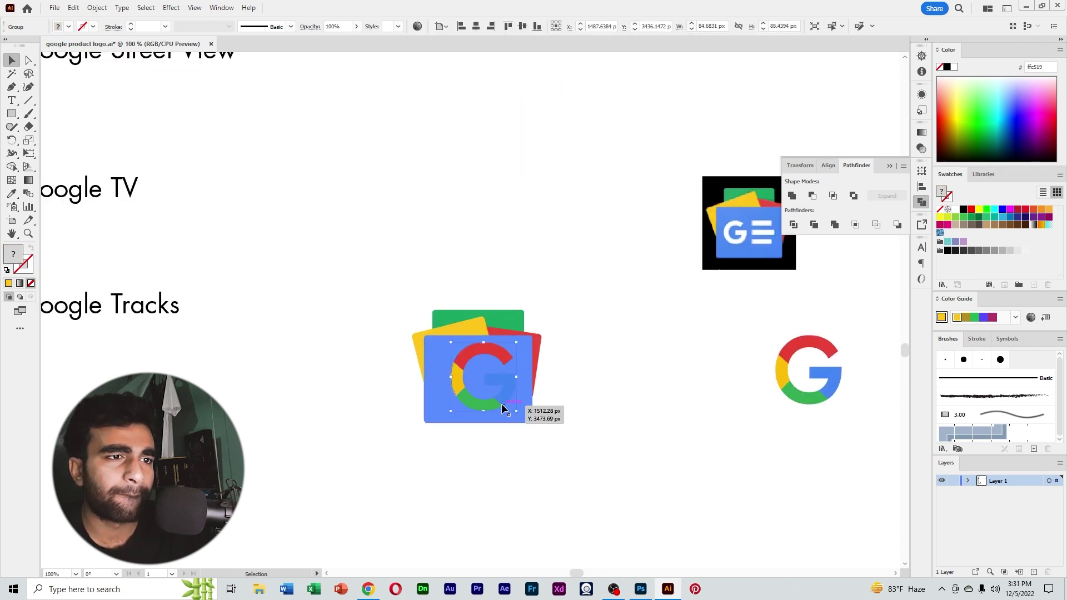
mouse_move(501, 403)
mouse_down()
mouse_move(499, 411)
mouse_move(499, 392)
mouse_up()
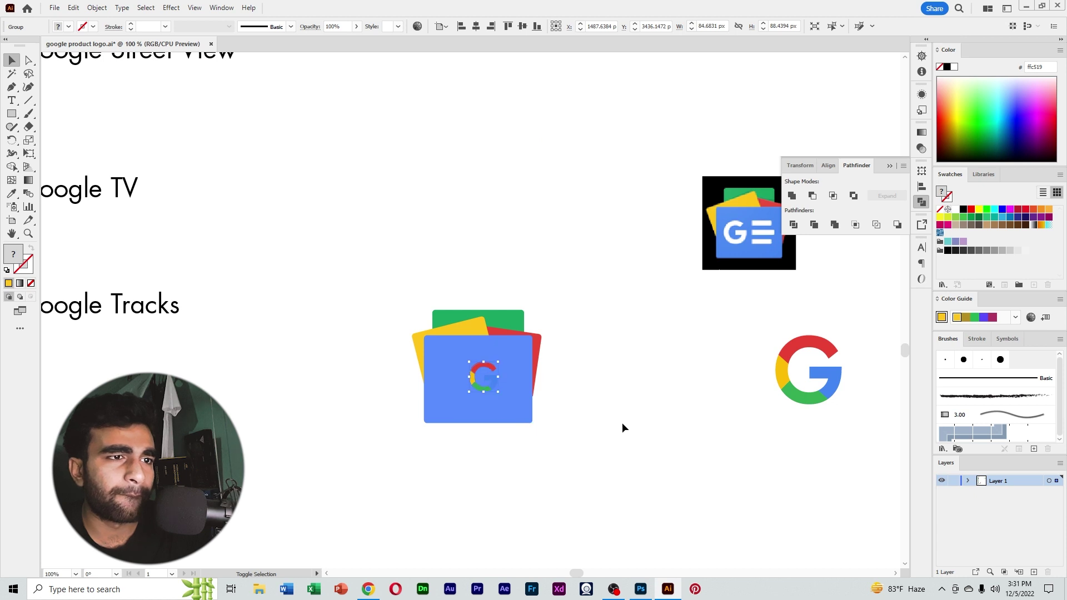
Step: Fill the small G with white (ffffff) and move it to the left part of the blue card
double_click(18, 257)
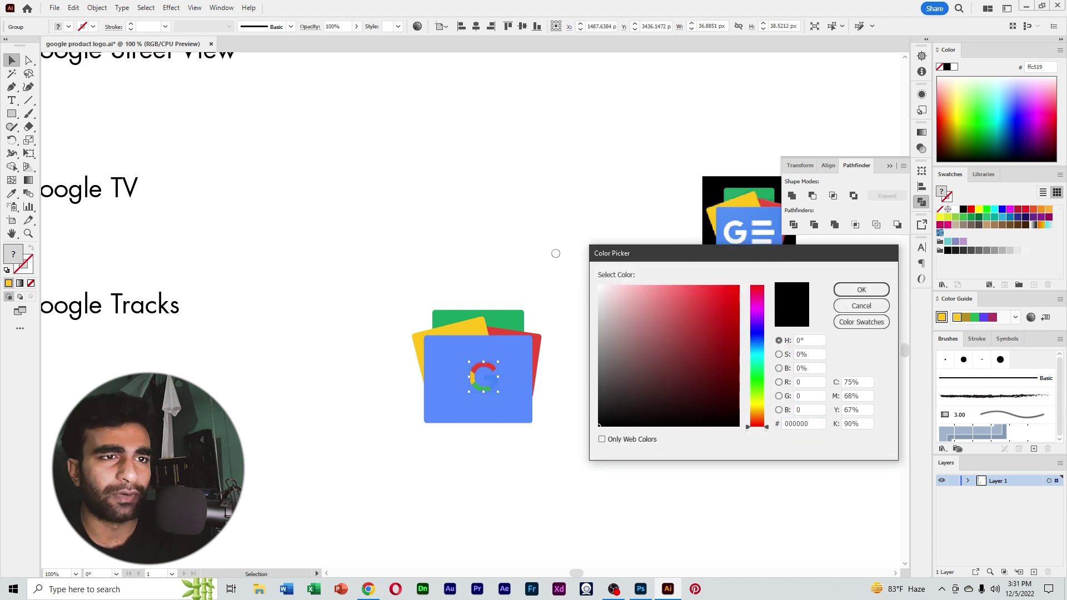
drag(600, 286, 590, 285)
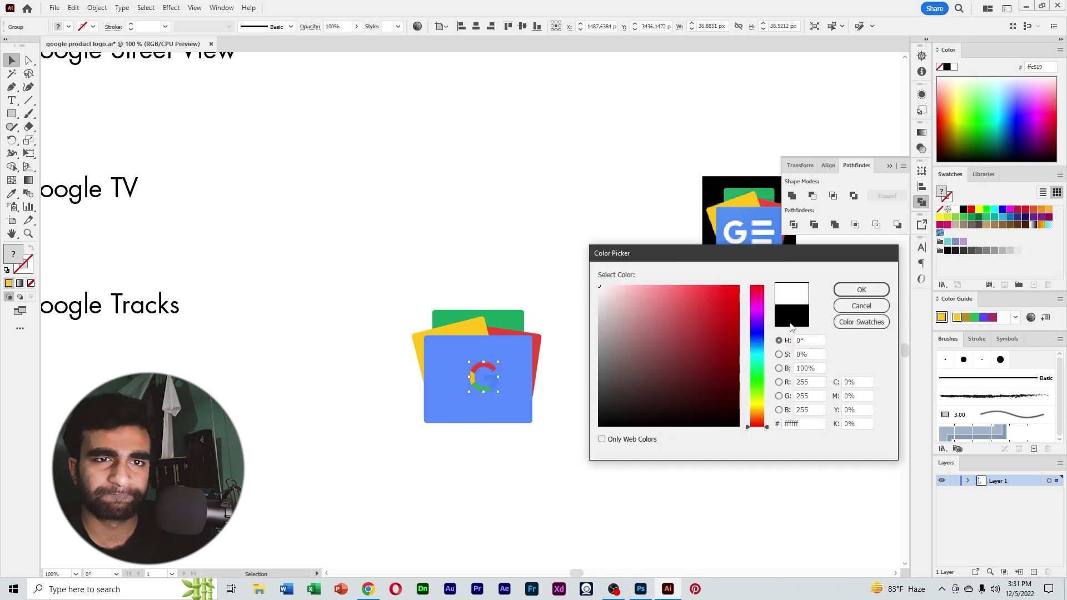
click(862, 290)
drag(600, 403, 653, 409)
drag(566, 446, 542, 451)
drag(714, 427, 673, 419)
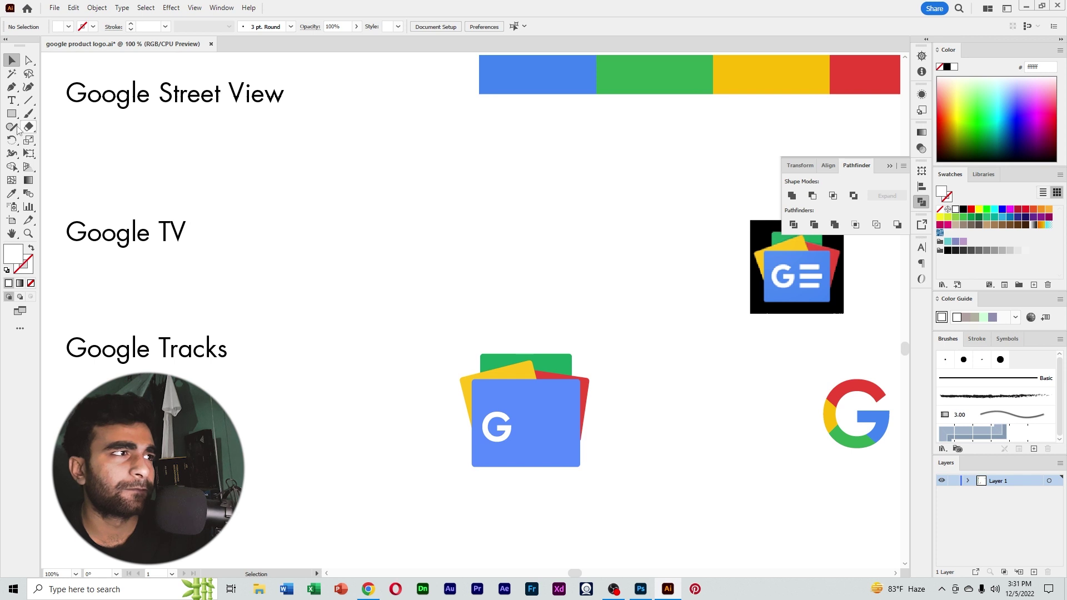
Step: Draw a white bar about 43 × 9 px beside the G and duplicate it downward into three evenly spaced bars
click(516, 386)
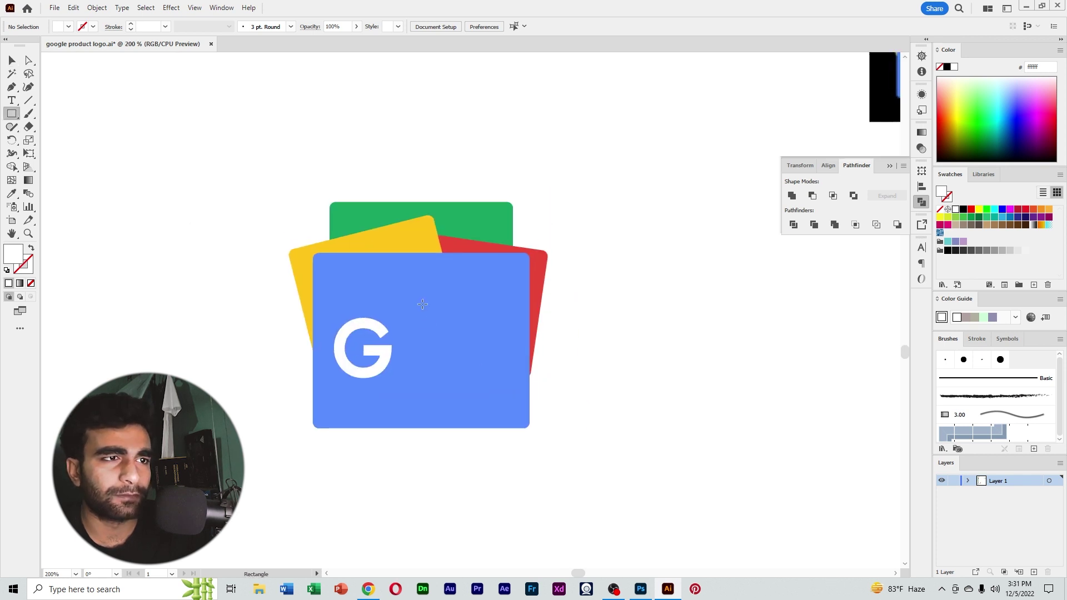
drag(418, 299, 486, 310)
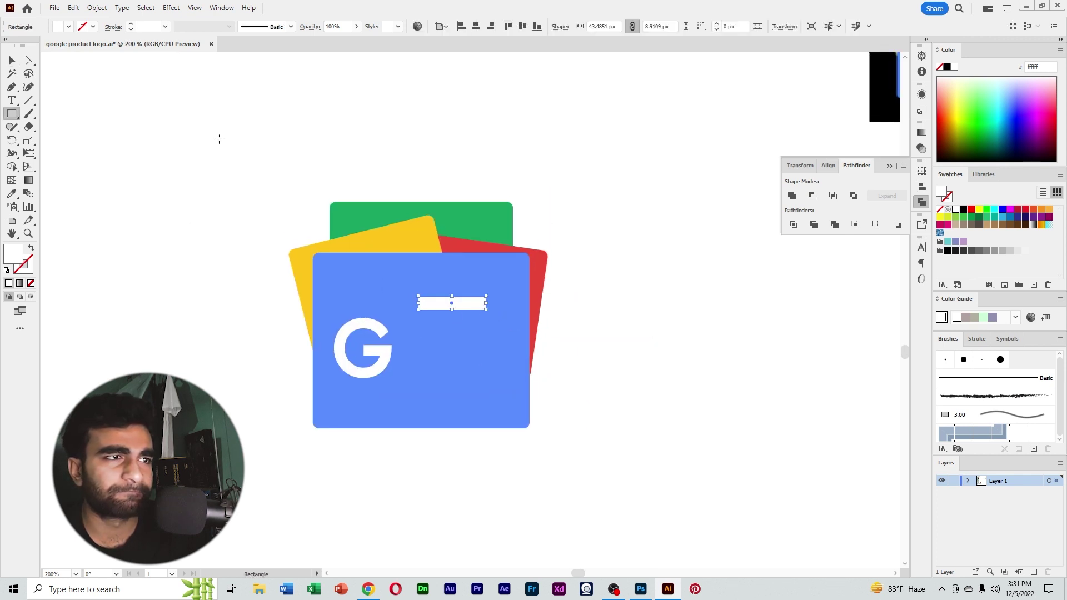
click(12, 61)
shift+click(463, 305)
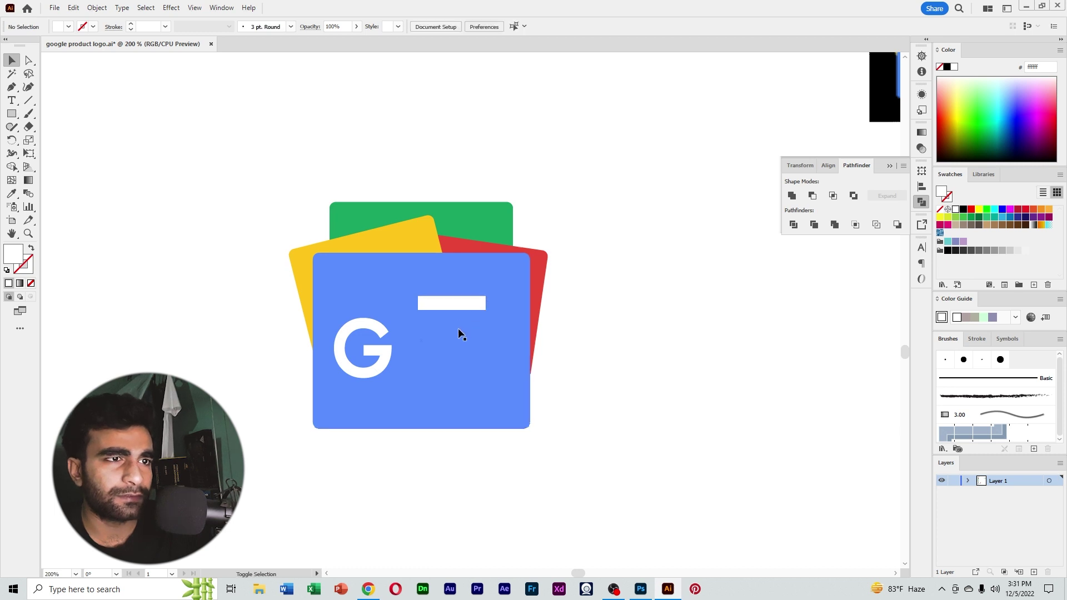
drag(455, 304, 453, 330)
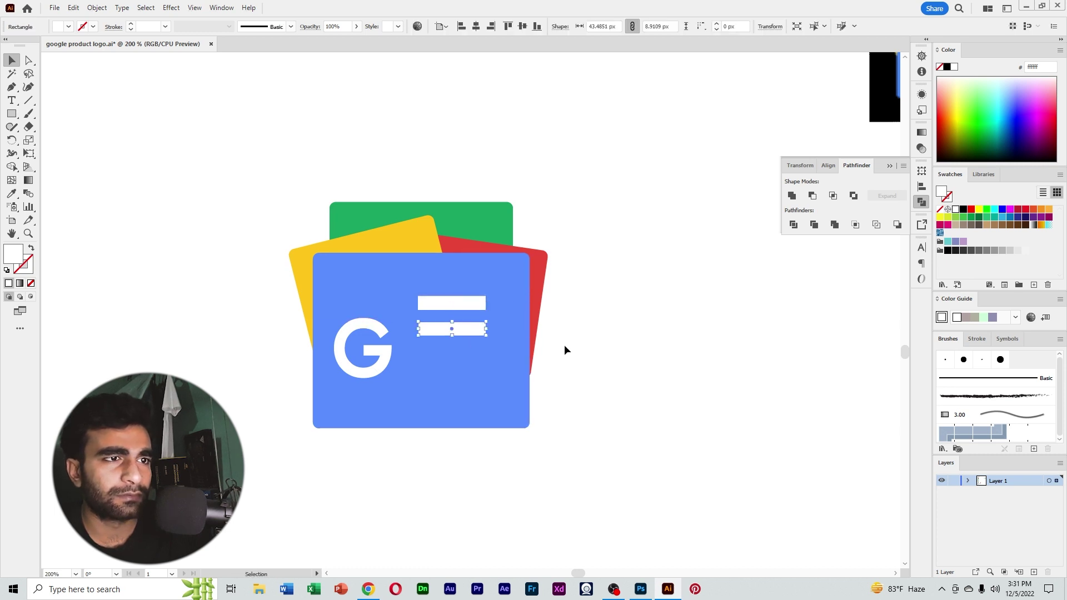
key(ctrl+d)
Step: Lower the three white bars level with the G, then shift the G and bars together toward the blue card's center
shift+click(441, 307)
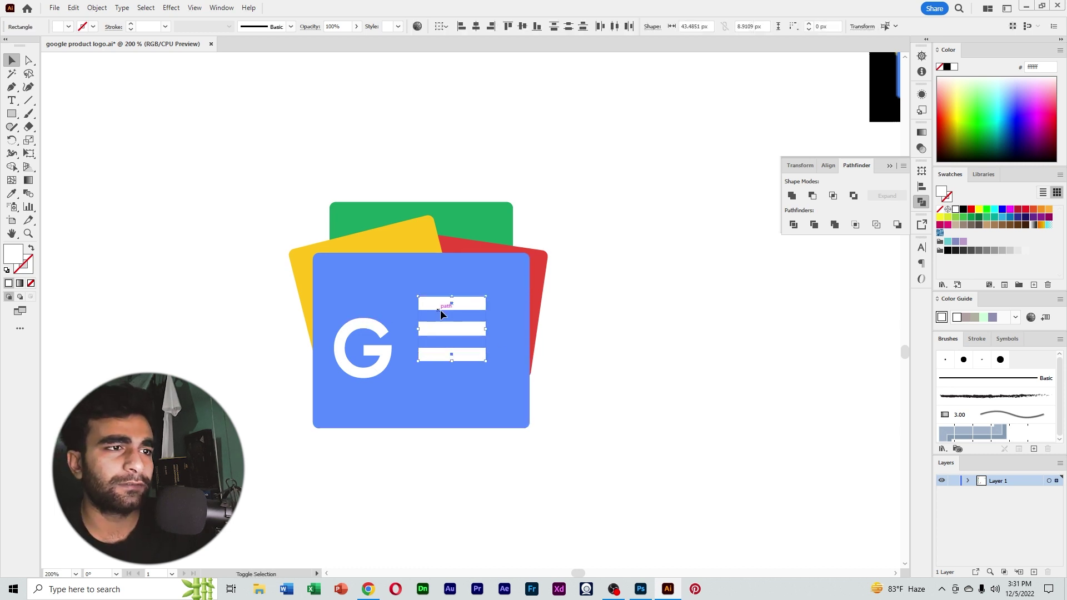
shift+click(452, 326)
drag(465, 303, 464, 332)
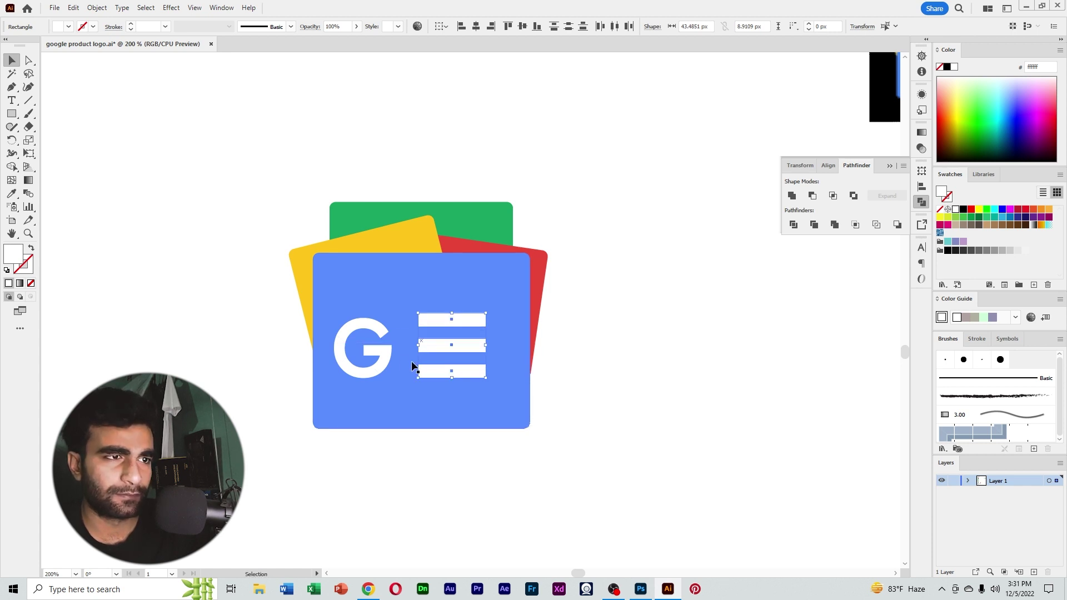
shift+click(383, 359)
drag(383, 359, 389, 352)
drag(598, 333, 472, 393)
Step: Adjust the widths of the three white bars beside the G to match the News reference icon
ctrl+alt+click(529, 358)
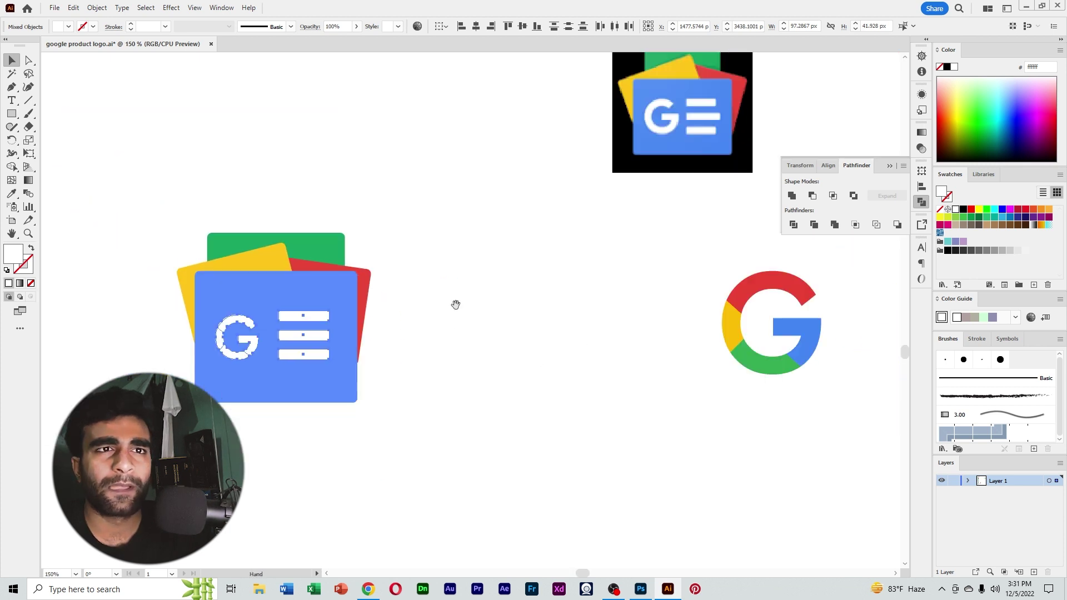
drag(455, 305, 501, 372)
click(447, 407)
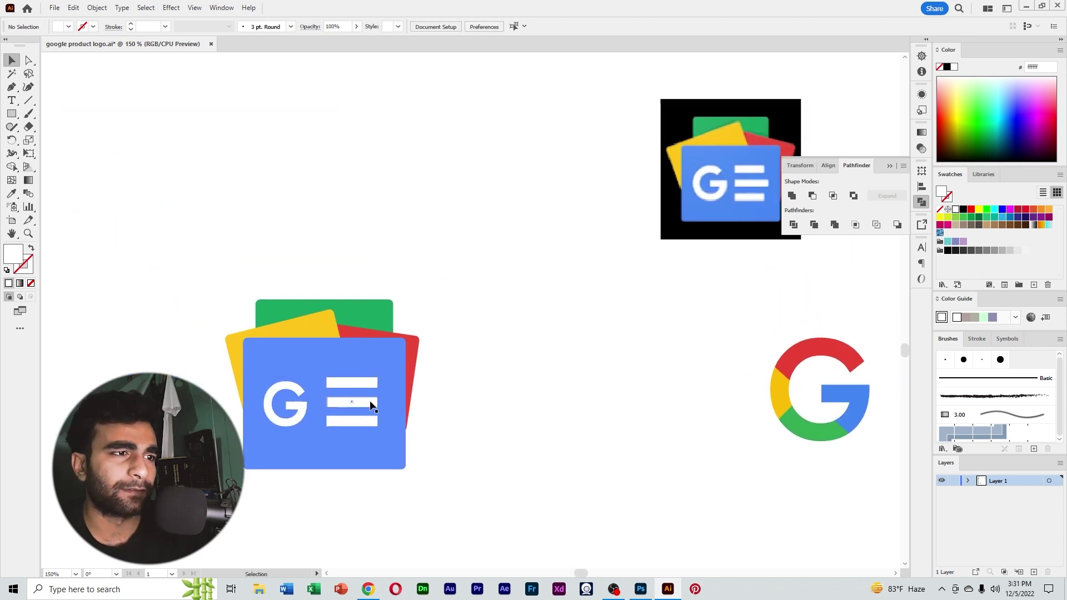
click(367, 402)
shift+click(364, 382)
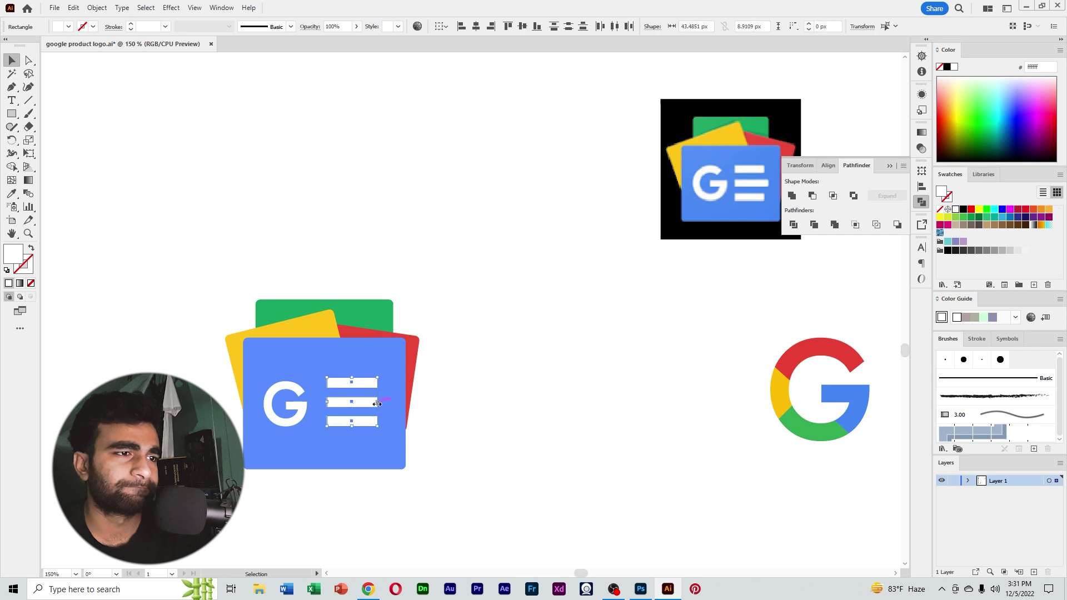
mouse_move(377, 403)
mouse_down()
mouse_move(367, 404)
mouse_move(375, 408)
mouse_up()
click(364, 402)
click(539, 407)
Step: Group the whole News logo and move it into the product logo column below the Messages icon
scroll(503, 406, down, 2)
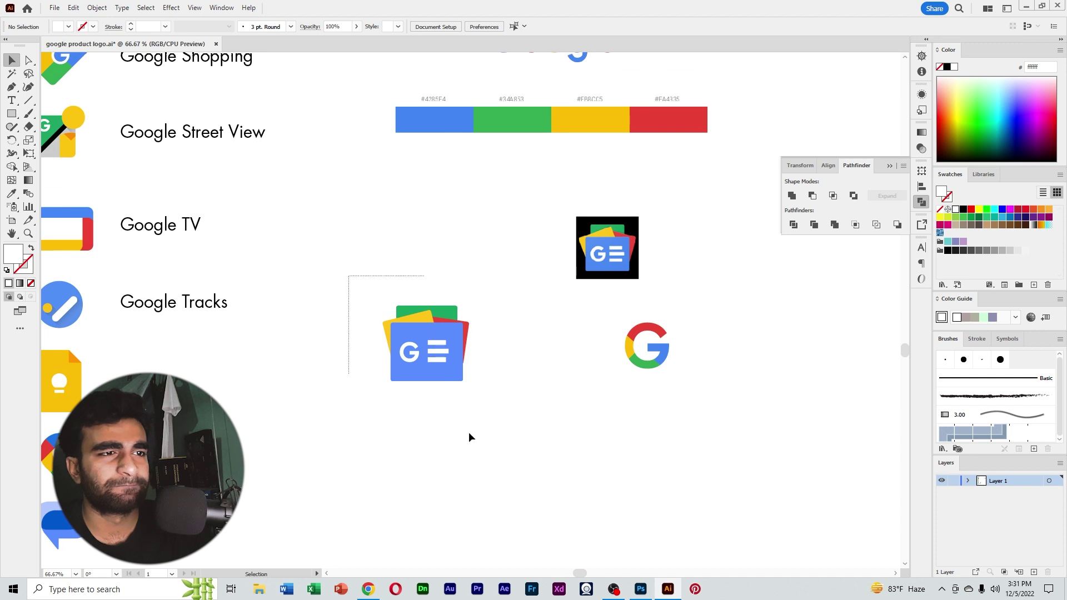
drag(349, 276, 470, 438)
right_click(422, 332)
click(451, 470)
click(514, 372)
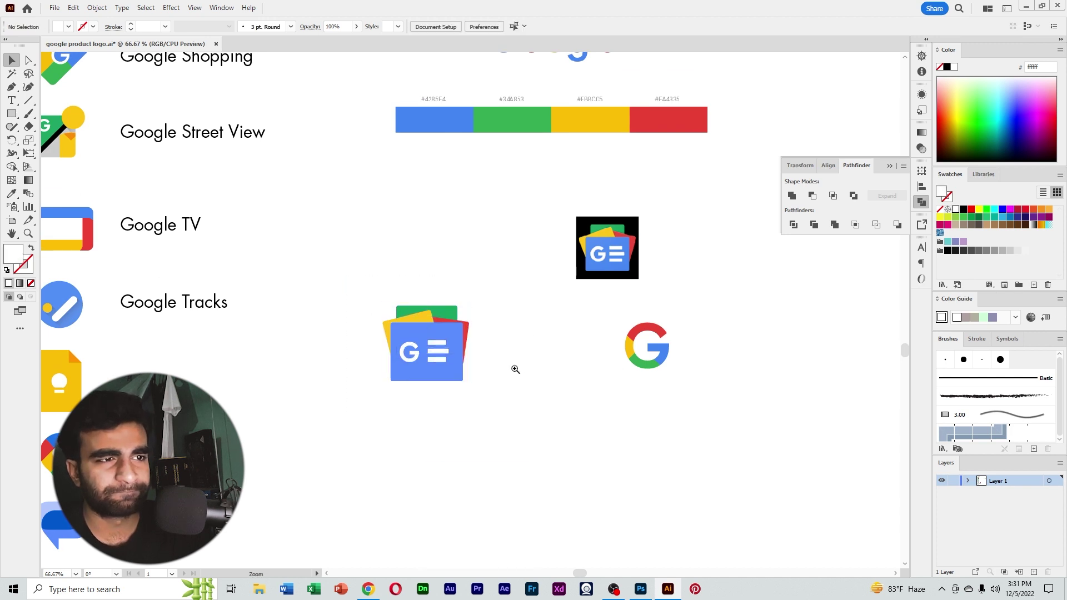
ctrl+alt+click(515, 369)
ctrl+alt+click(516, 370)
drag(438, 338, 600, 460)
drag(535, 433, 412, 478)
Step: Review the logo list on the artboard and switch to the Google products page in Chrome
click(578, 345)
click(645, 374)
click(578, 353)
ctrl+alt+click(578, 353)
ctrl+alt+click(578, 352)
drag(512, 228, 589, 418)
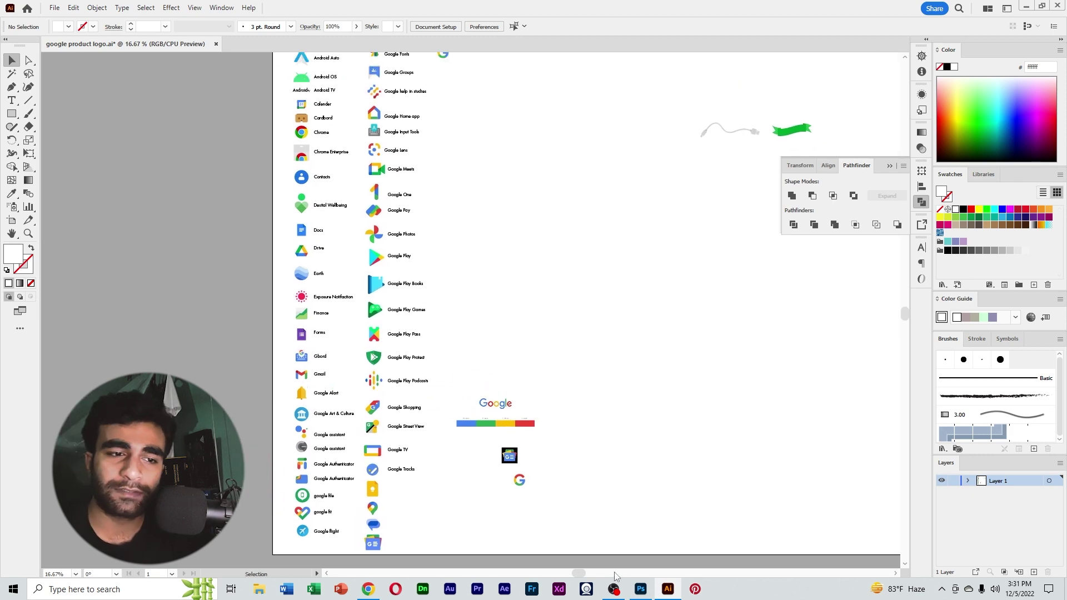
click(367, 590)
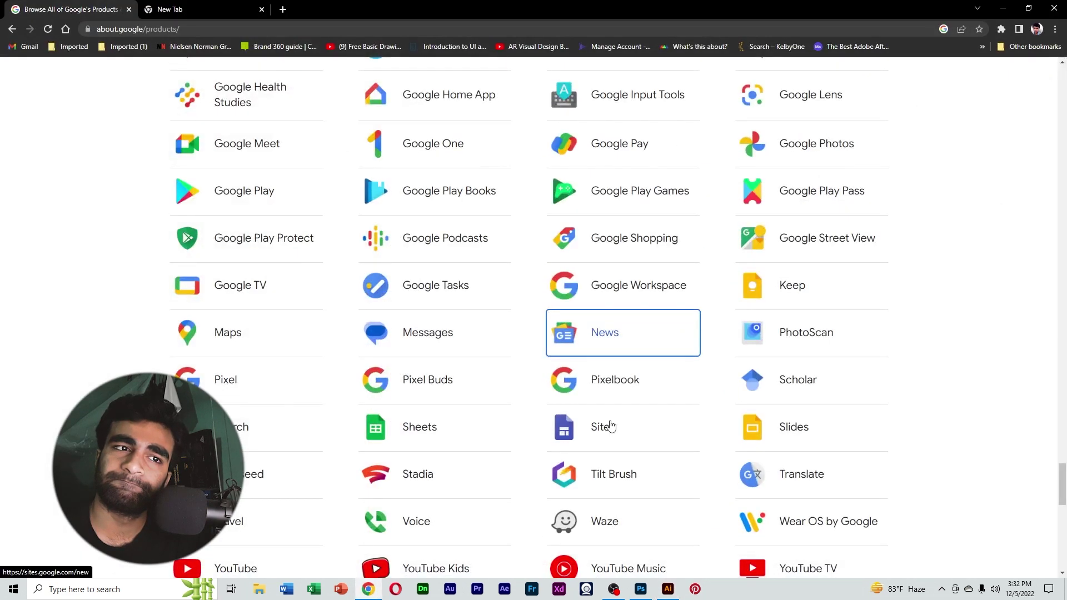